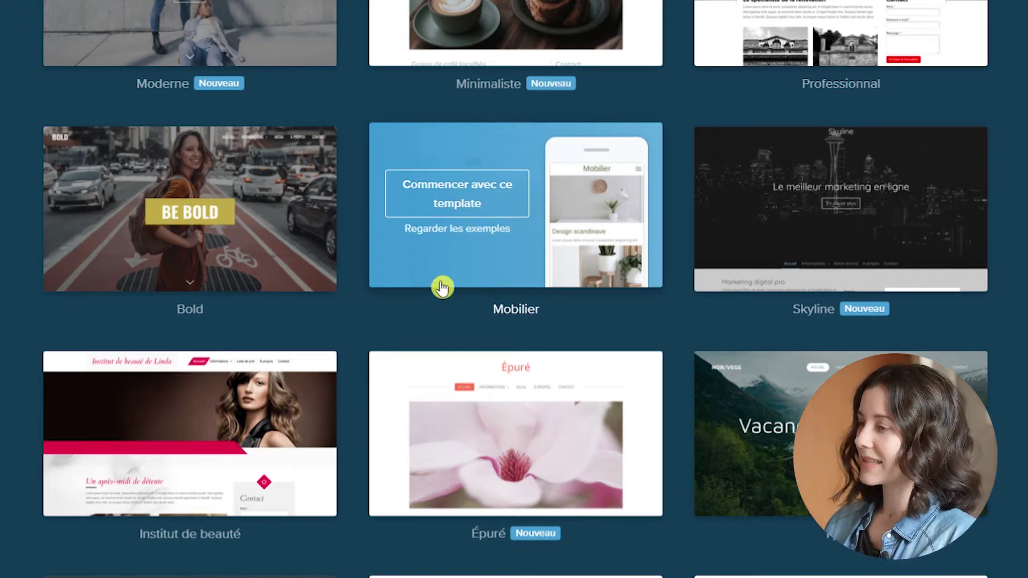
Step: Start a website with the Skyline template and choose the Pro plan
scroll(442, 288, "down", 2)
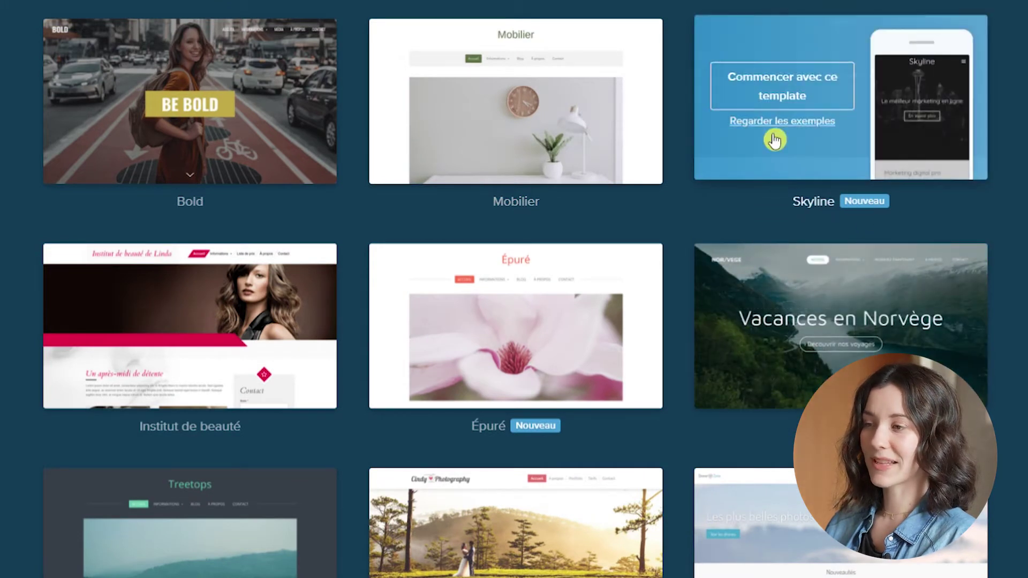
left_click(786, 96)
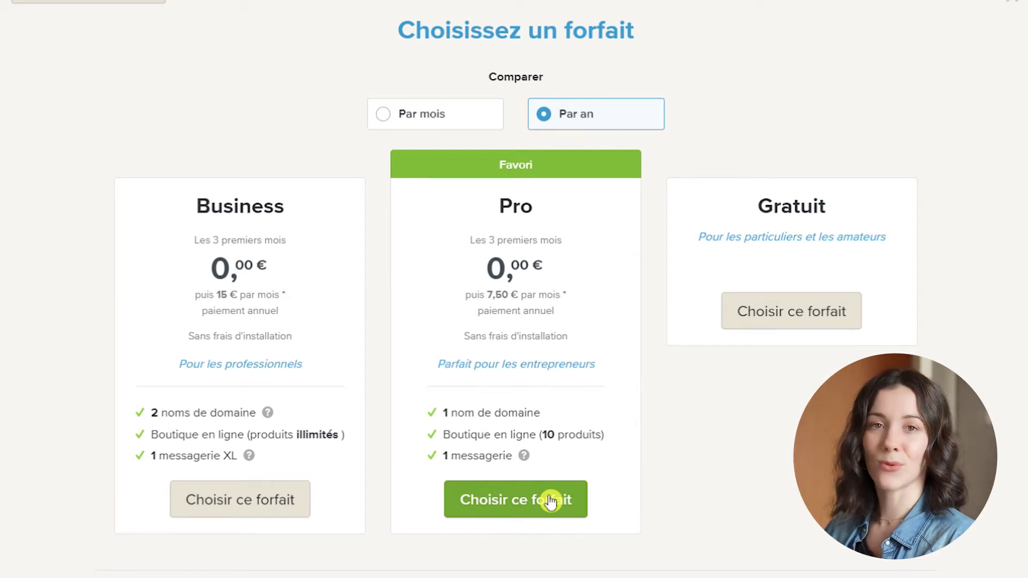
left_click(551, 502)
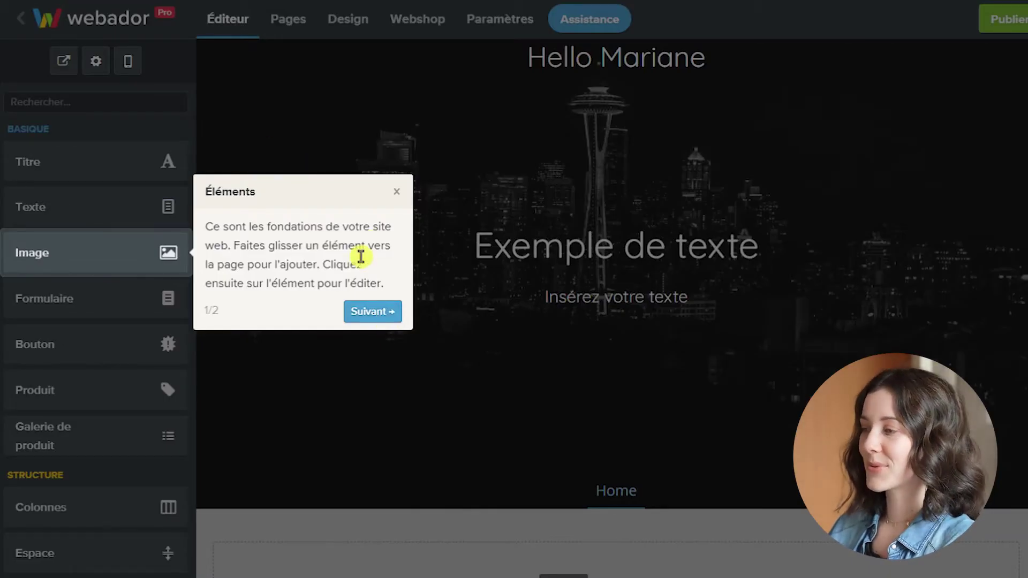
Step: Dismiss the Éléments tip and look through the basic, structure, media and interactive page elements
left_click(268, 182)
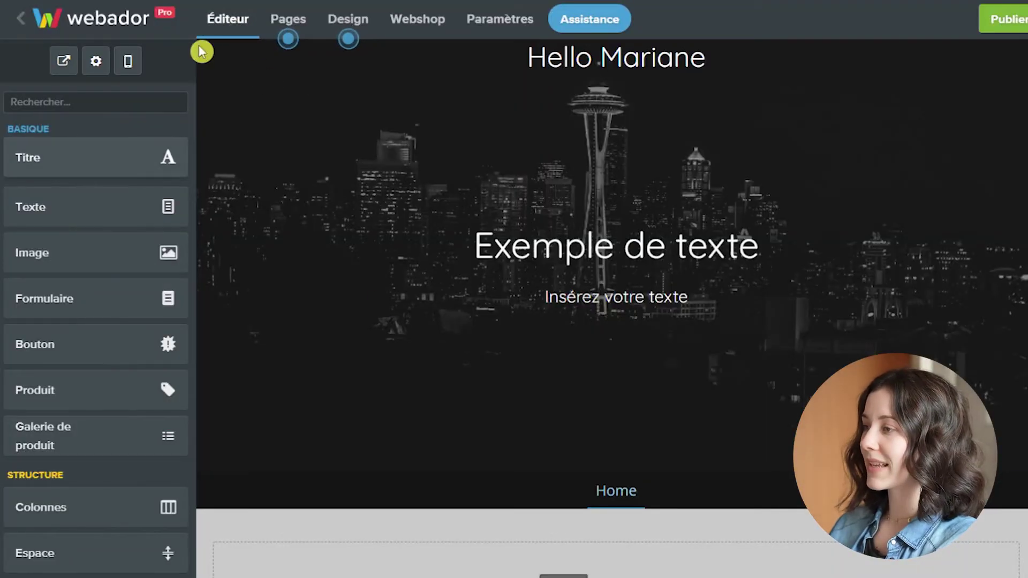
scroll(613, 294, "down", 4)
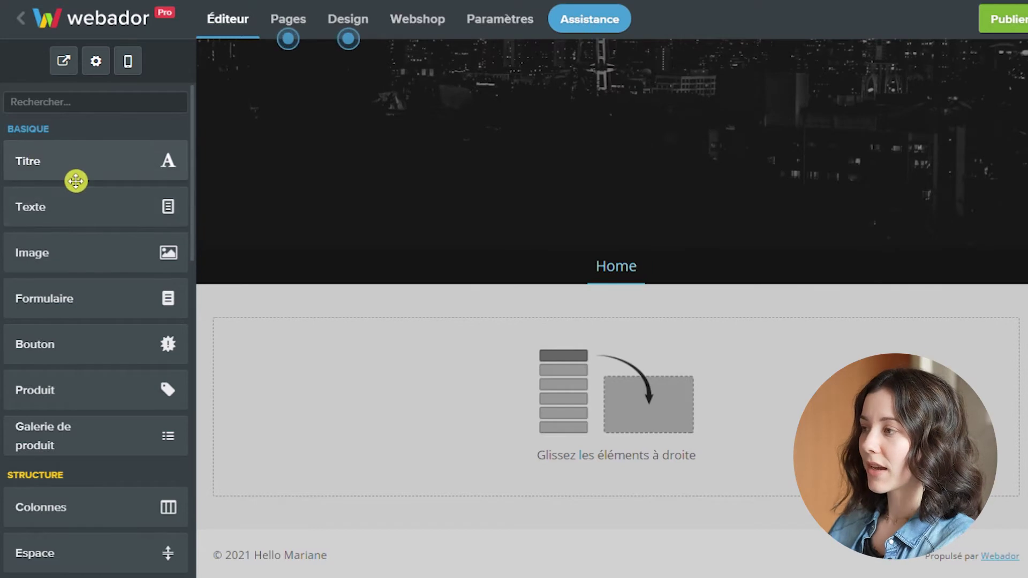
scroll(78, 182, "down", 3)
scroll(85, 225, "down", 11)
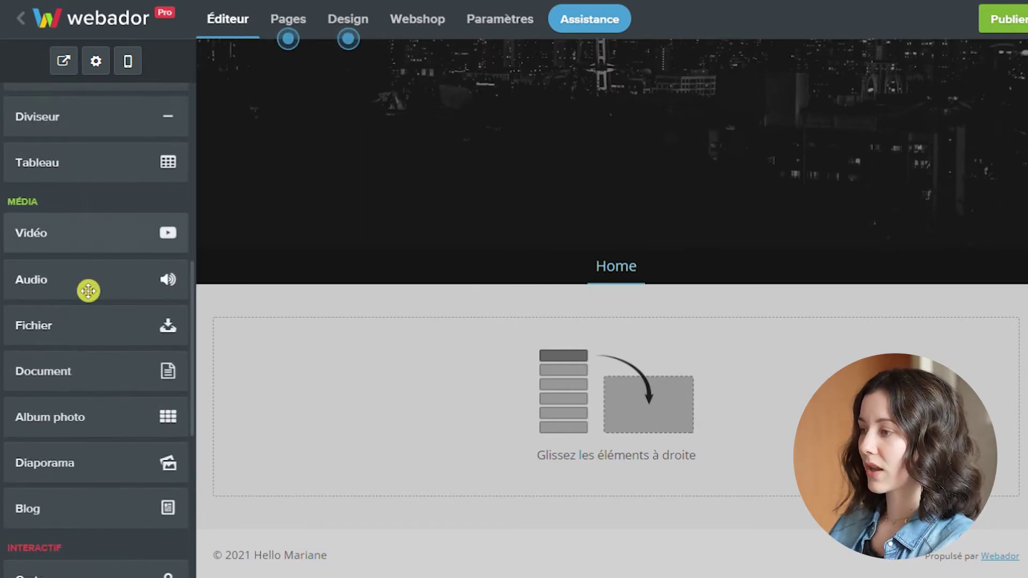
scroll(111, 463, "down", 3)
scroll(107, 471, "up", 17)
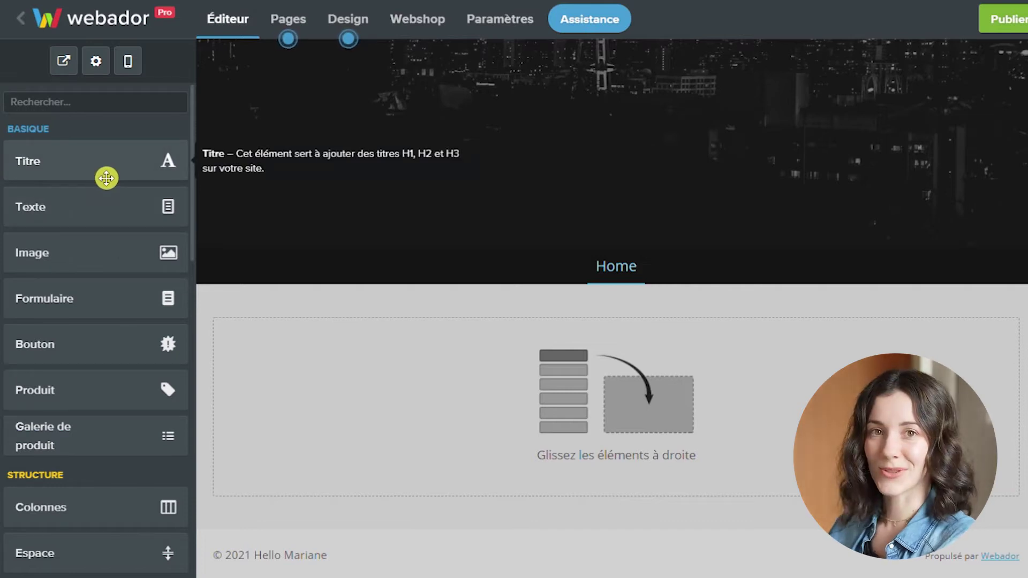
Step: Open the page banner with the Seattle skyline for editing
scroll(394, 184, "up", 5)
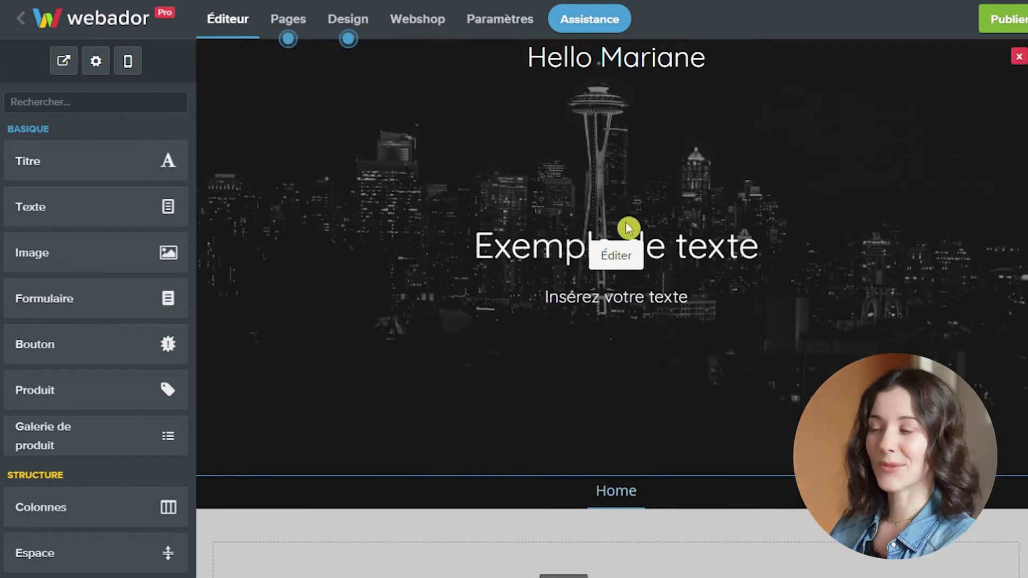
left_click(615, 270)
Step: Try the video of a man working on a wall as the banner's background
left_click(80, 254)
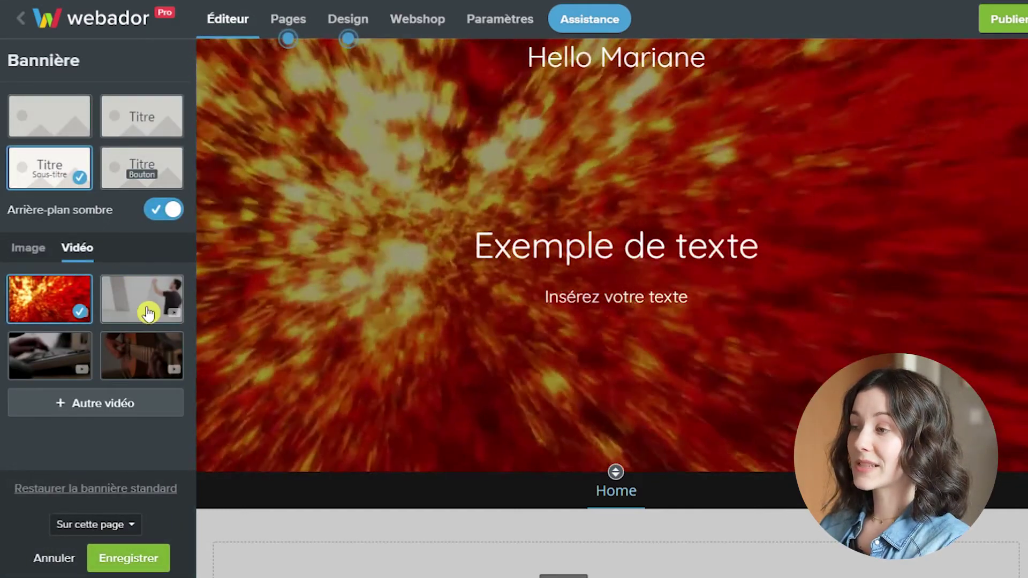
left_click(148, 313)
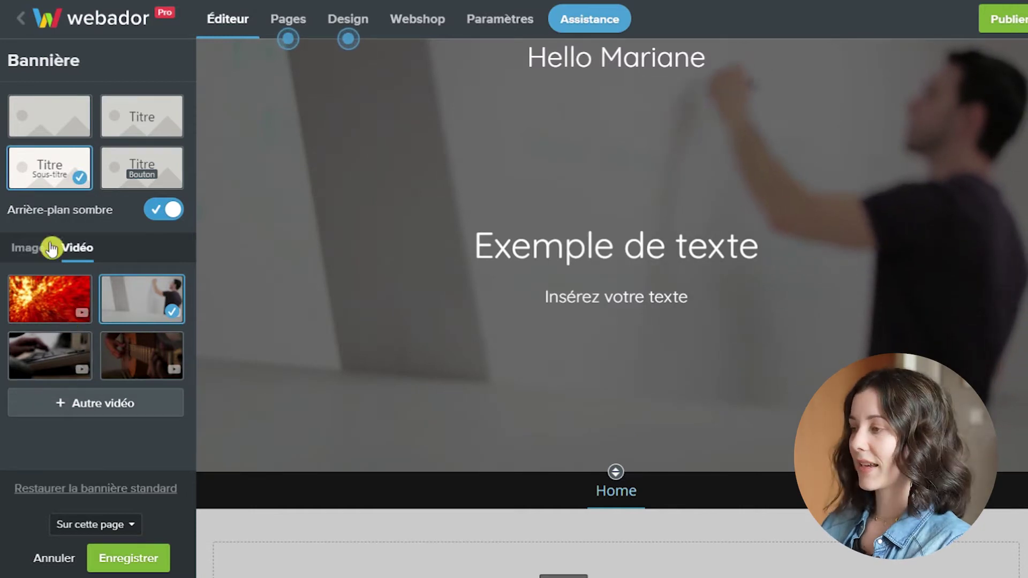
left_click(38, 252)
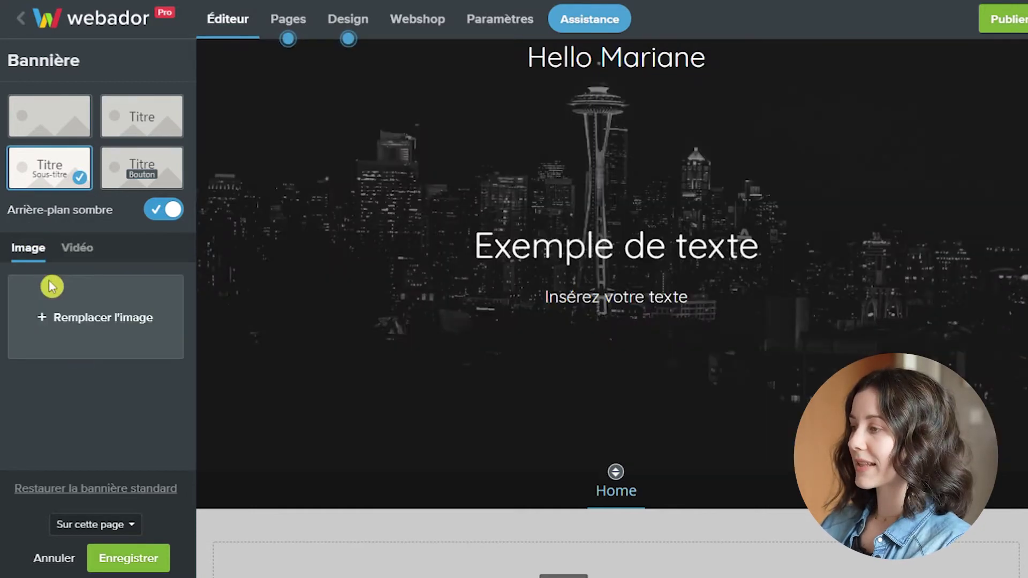
Step: Replace the banner image with the green leaf-and-flower illustration and reduce the banner's height
left_click(116, 325)
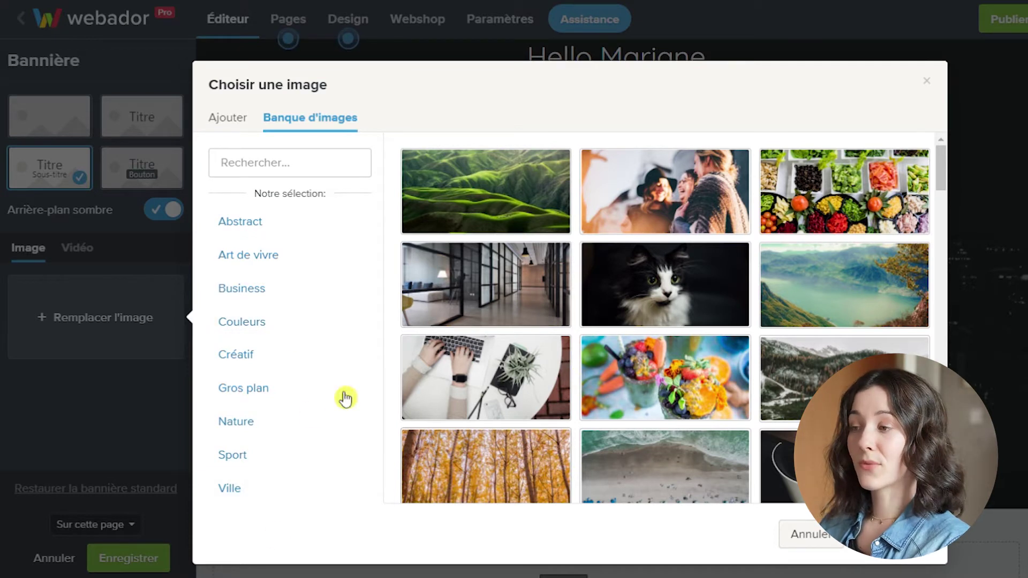
scroll(613, 274, "down", 9)
scroll(535, 255, "up", 9)
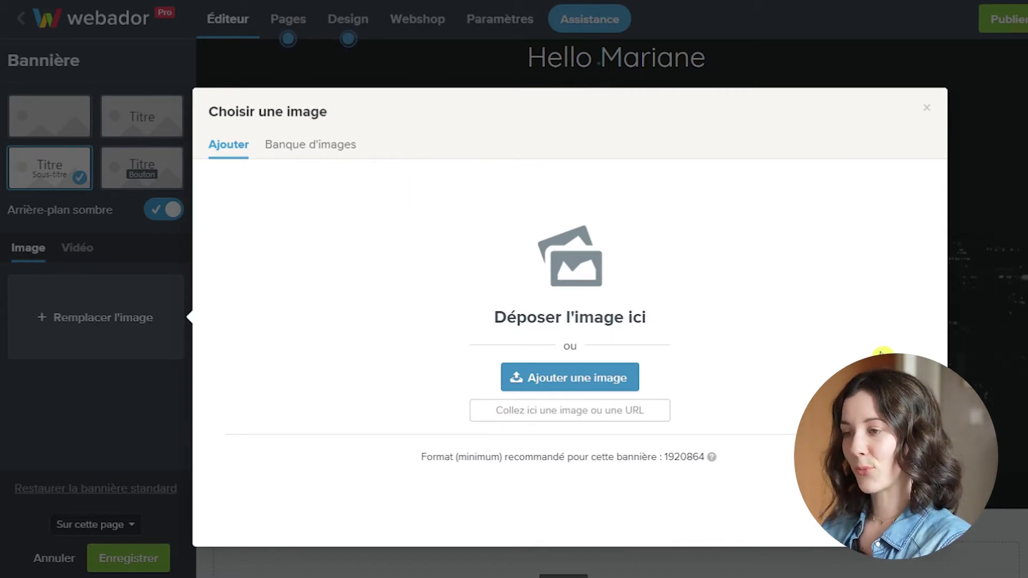
left_click_drag(688, 347, 972, 331)
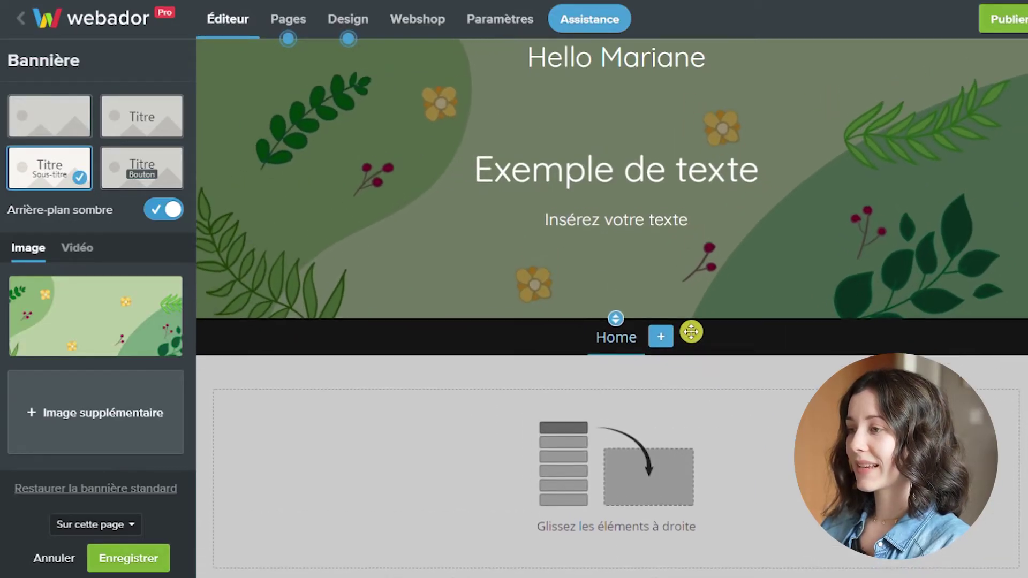
Step: Try the site title "Bonjour" above the banner text, displaying it as text combined with a logo
triple_click(644, 64)
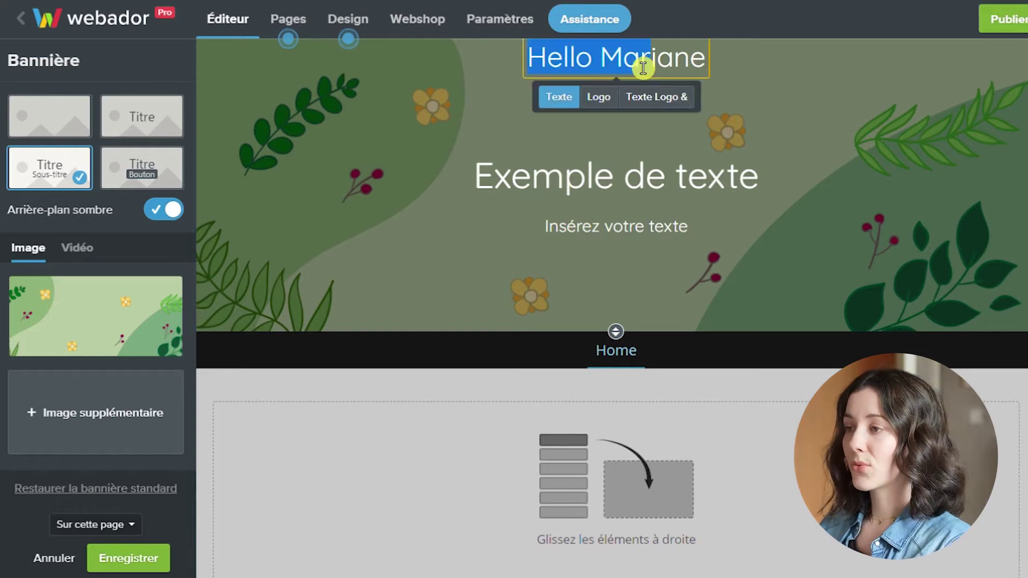
type("Bonjour")
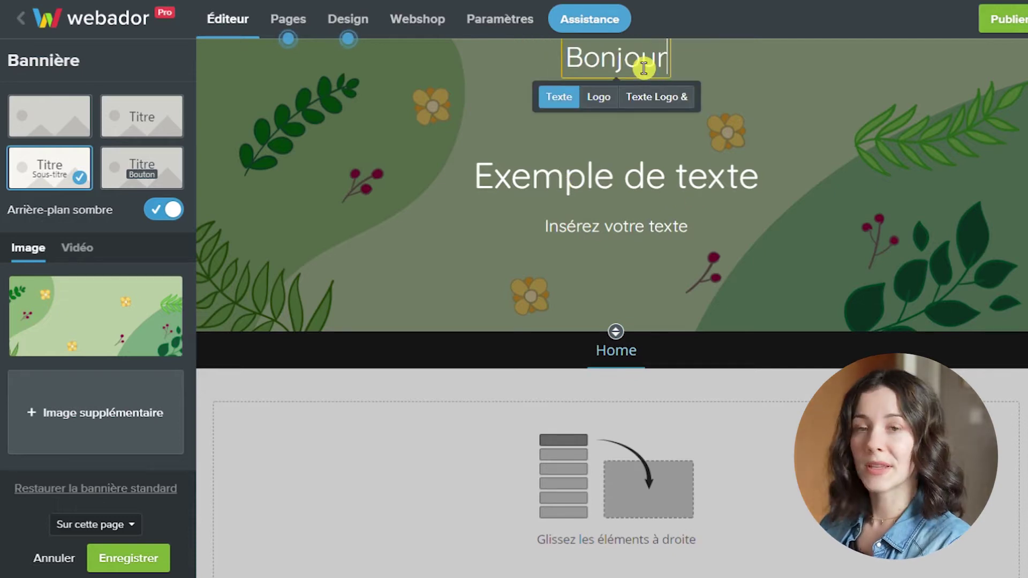
left_click(602, 104)
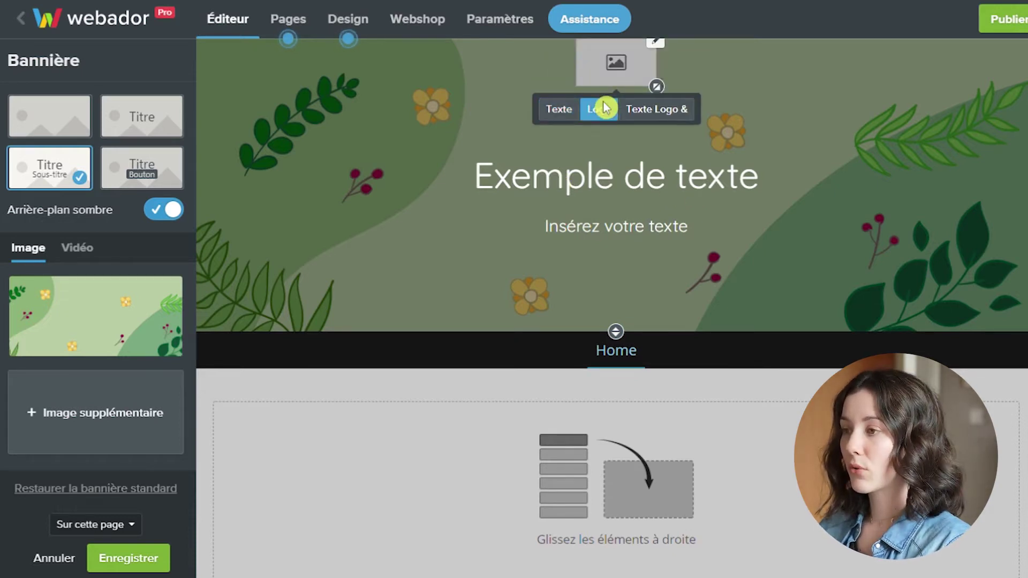
left_click(648, 118)
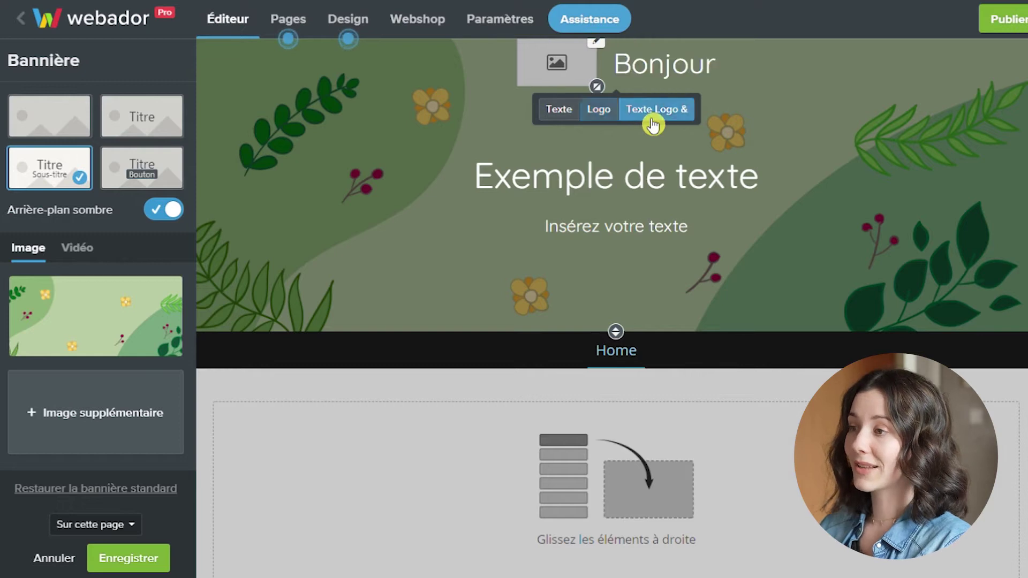
Step: Display the handwritten white logo in place of the site title text and enlarge it
left_click(606, 115)
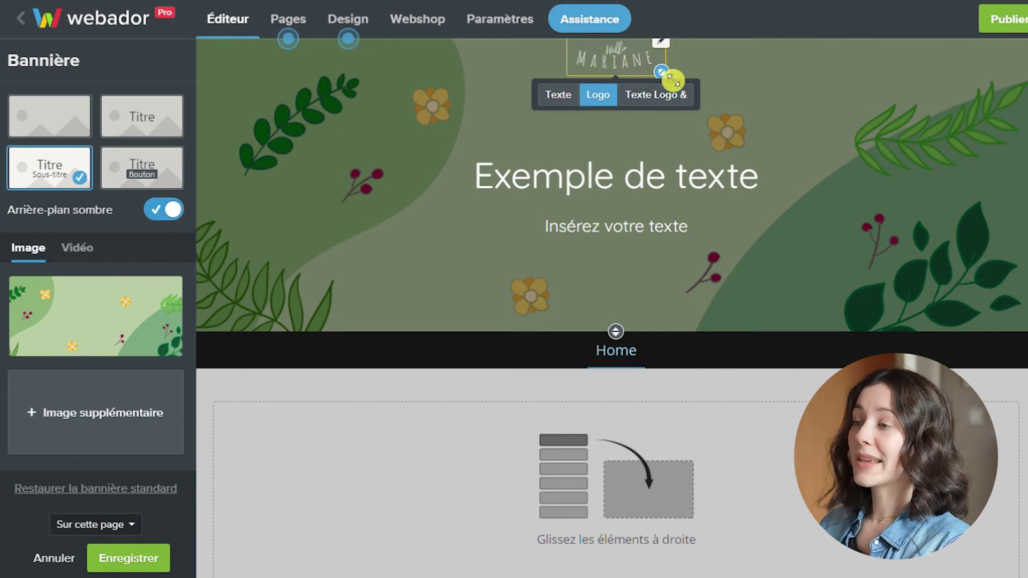
left_click_drag(673, 80, 717, 120)
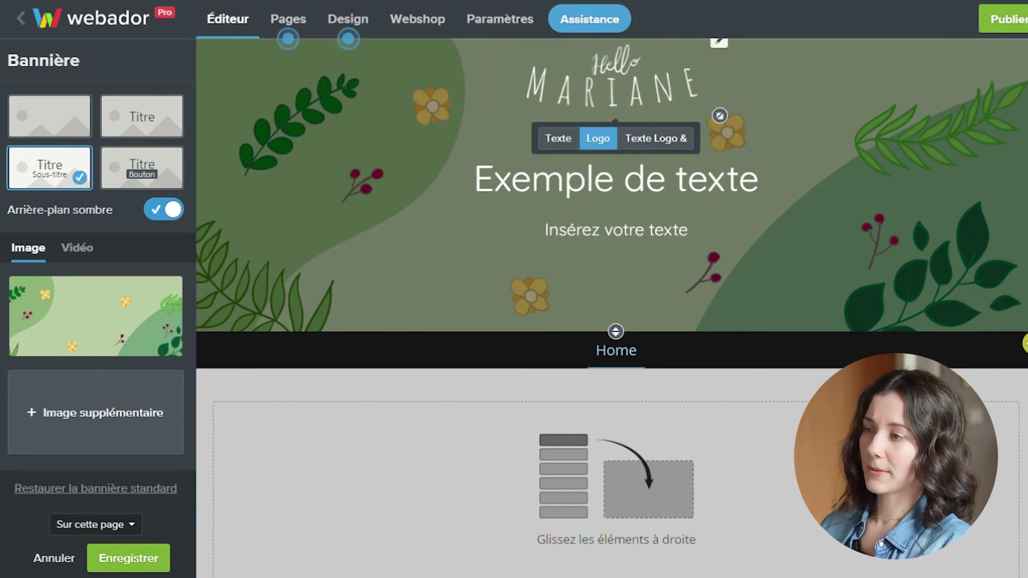
Step: Change the banner layout to a title with a button, trying the layout without text first
left_click_drag(473, 179, 738, 179)
left_click(593, 182)
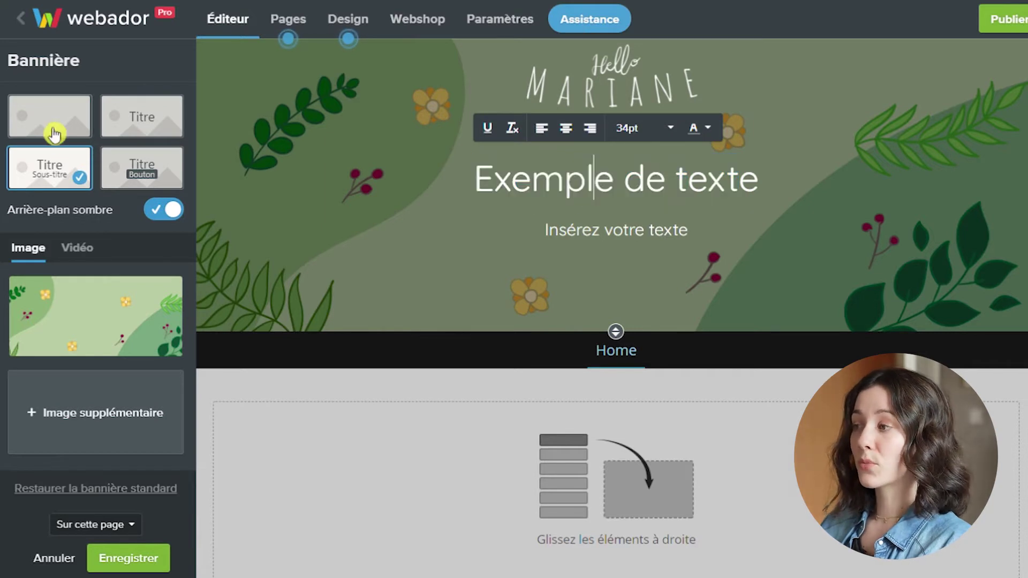
left_click(54, 131)
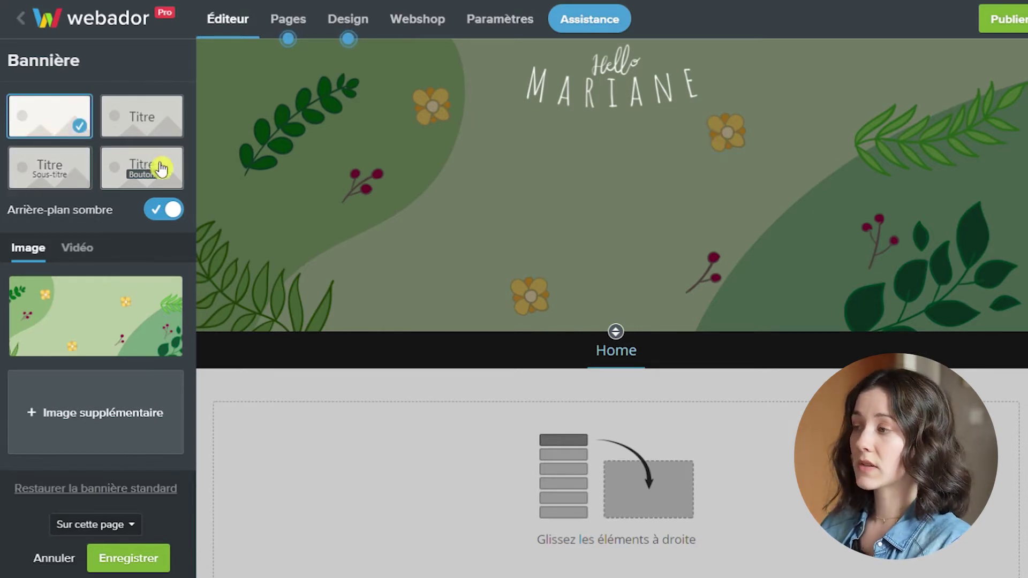
left_click(153, 174)
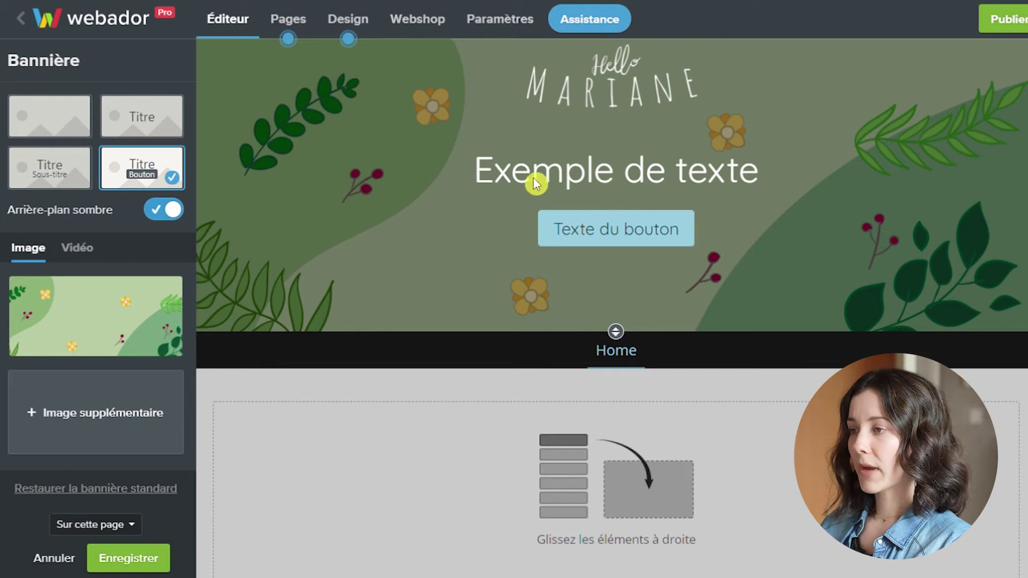
Step: Set the banner title to "Créations artisanales en tissu & illustrations"
left_click(605, 244)
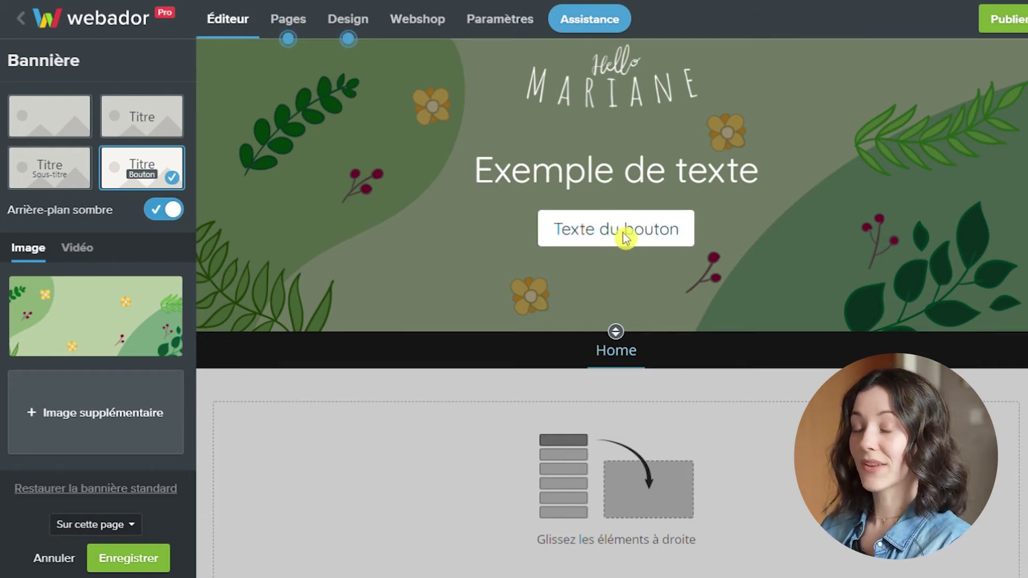
type("Créations arti")
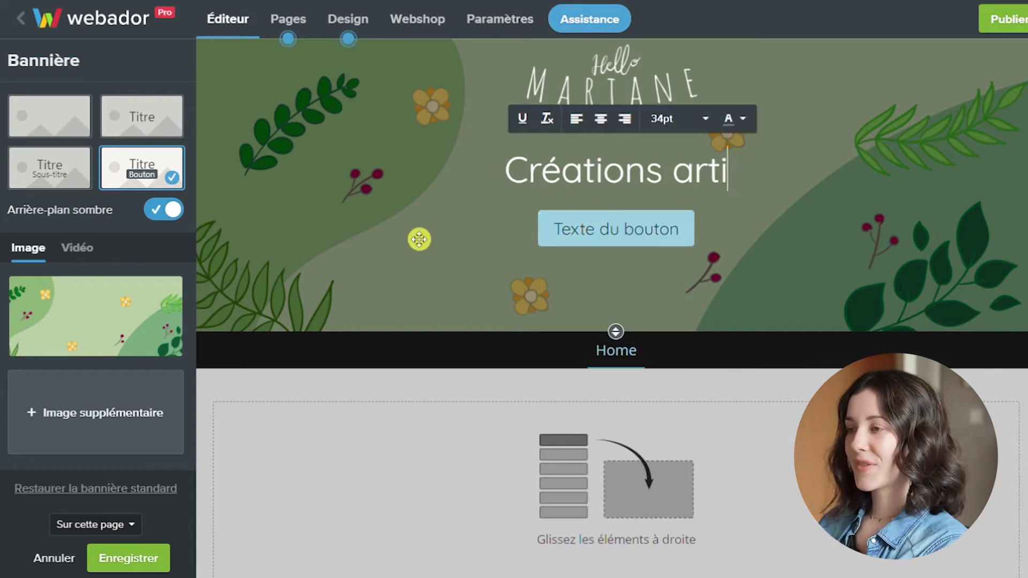
type("sanales en tiss")
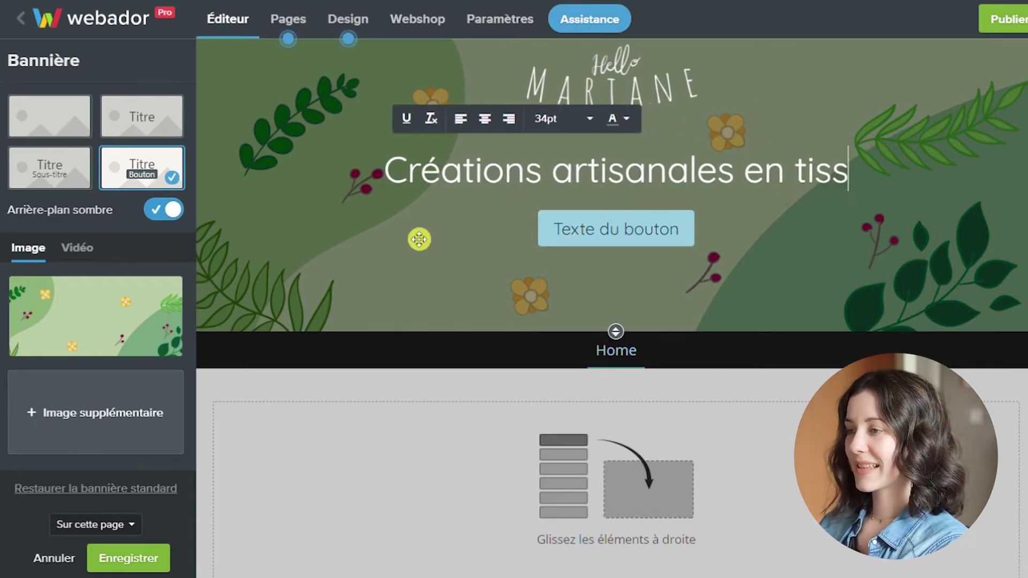
type("u & illustrations")
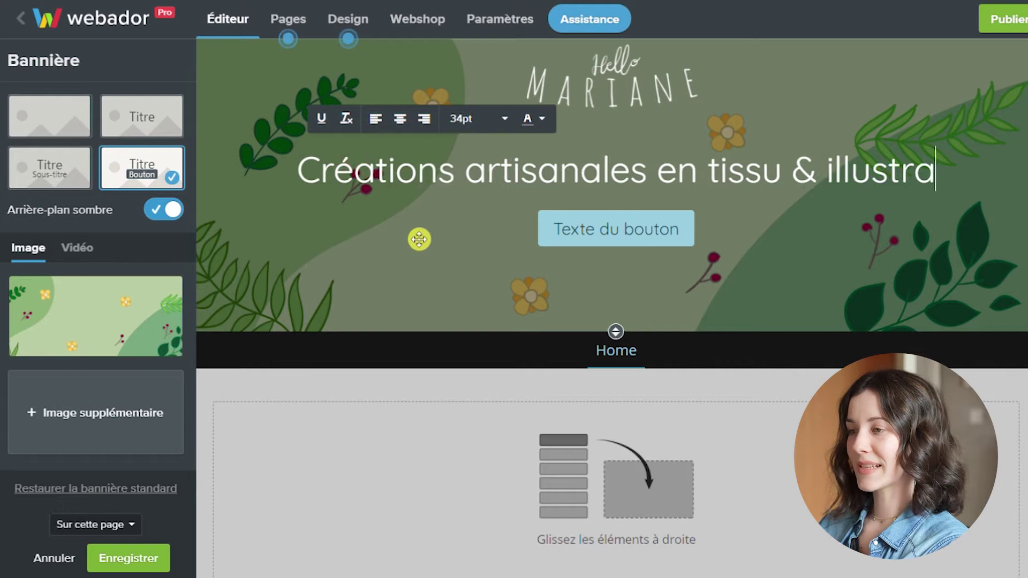
Step: Label the banner's button "Ma boutique" and save the banner
left_click(641, 243)
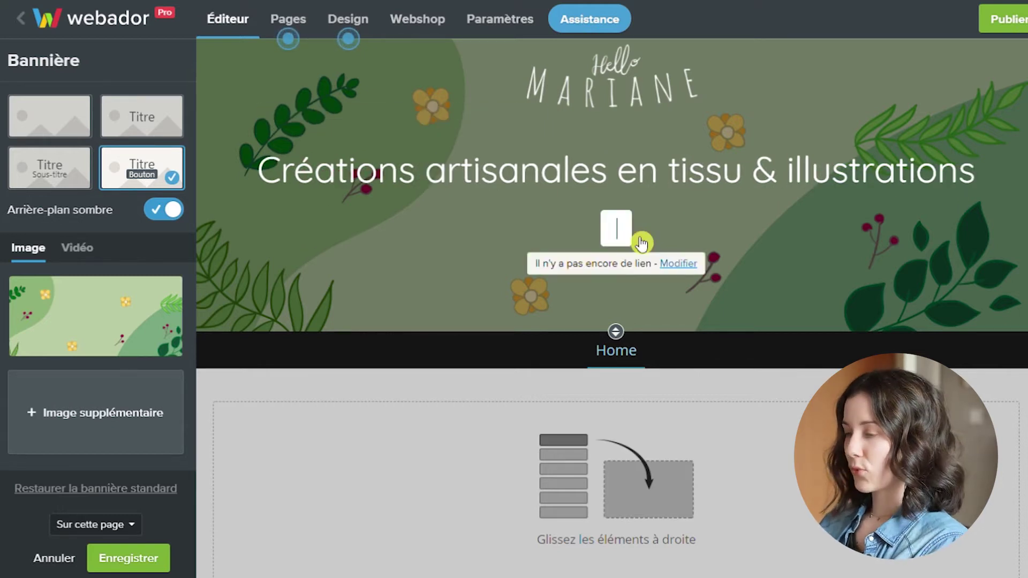
type("Ma boutique")
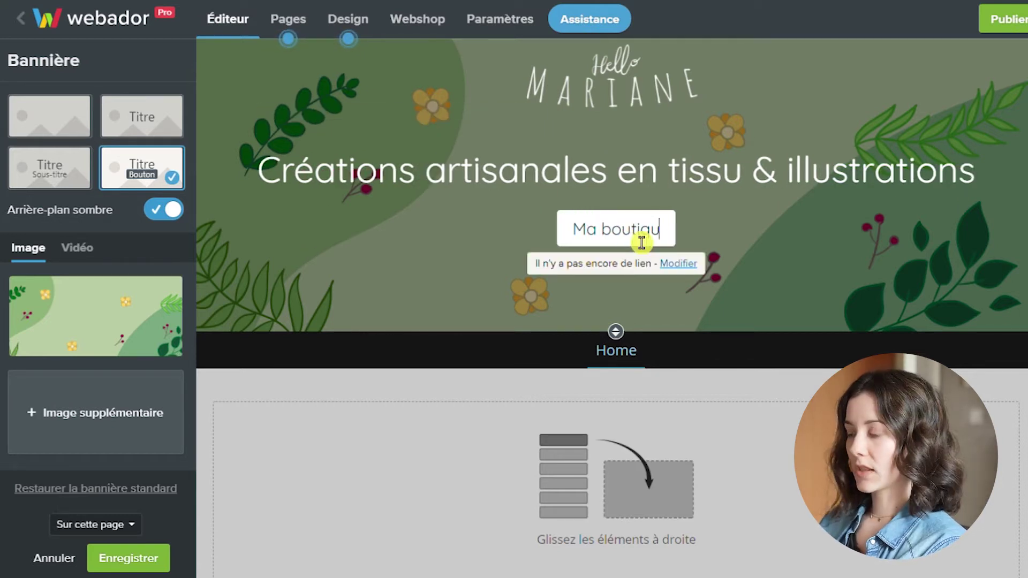
key("Return")
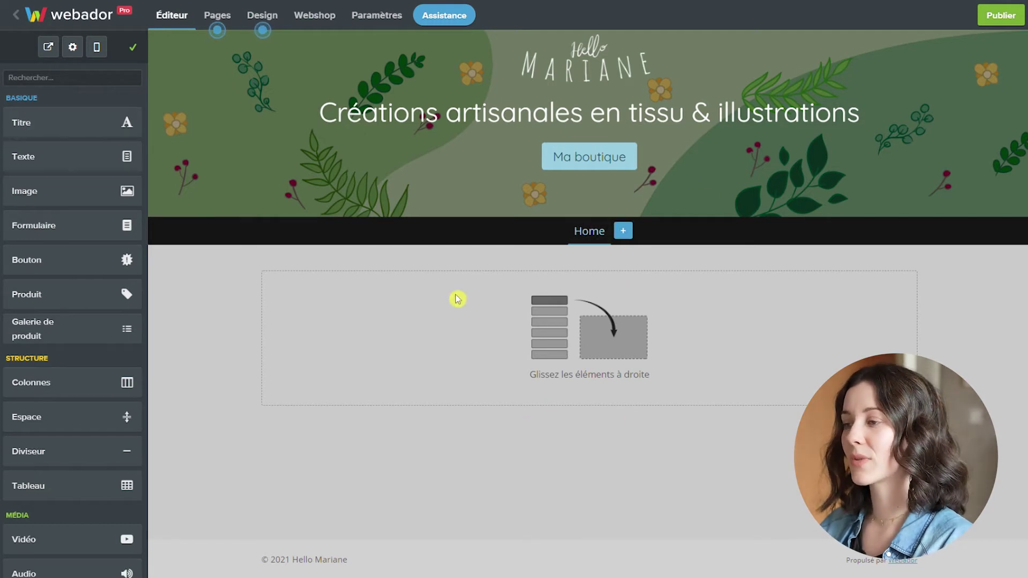
Step: Add a centred text element below the menu with the shop introduction, from "Très concernée par la cause écologique" to "dans ma boutique !"
left_click_drag(48, 158, 516, 335)
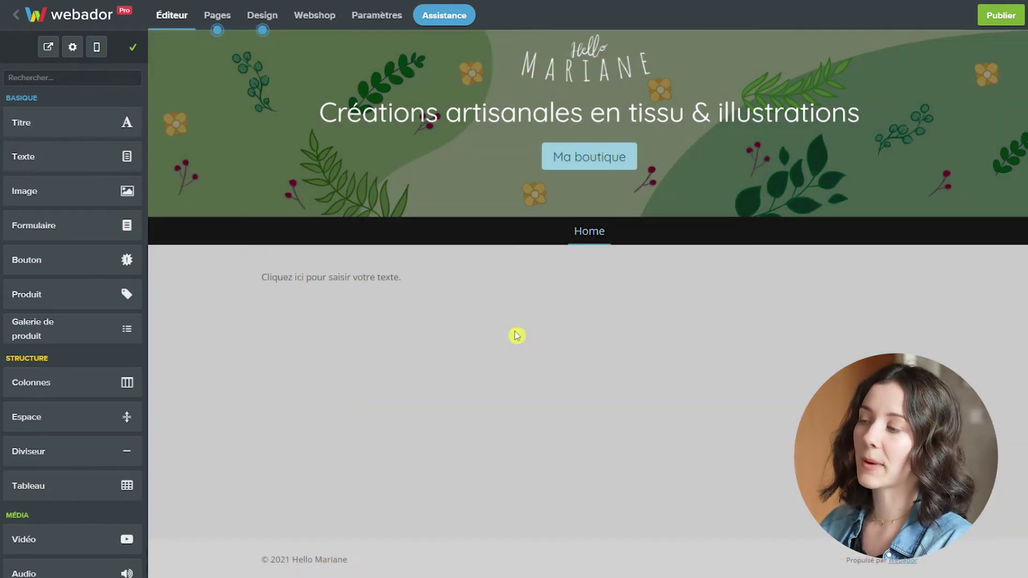
type("Très concernée par la cause écologique, je souhaitais créer, tout en étant éco-responsable. C'est alors que m'est venu l'idée d'ouvrir une boutique en ligne pour vendre mes créations. Je vous propose des créations en tissu pour votre quotidien, ou des illustrations pour décorer votre intérieur, mais si vous avez un projet personnel que vous aimeriez que je réalise, n'hésitez pas à me contacter pour qu'on en discute!  Je privilégie au maximum le circuit court, la production française, et les matières éthiques et écologiques. Ainsi, tous les produits de ma boutique sont dans une philosophie éthique, durable, et écologique. Je réutilise d'anciens emballages pour l'envoi de vos commandes pour recycler au maximum.  J'espère que vous trouverez votre bonheur dans ma boutique !")
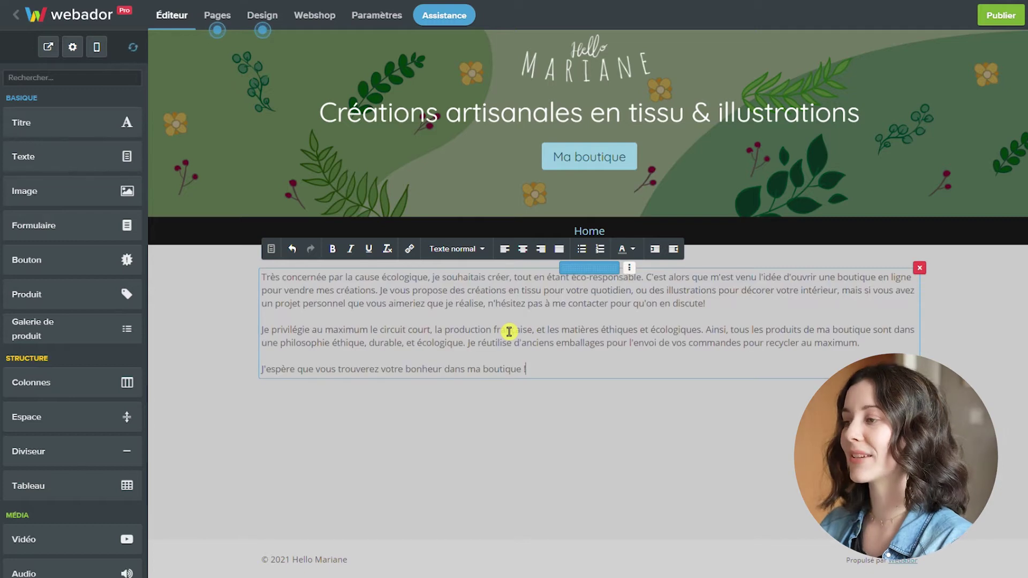
left_click(523, 249)
Step: Italicise the closing sentence "J'espère que vous trouverez votre bonheur dans ma boutique !"
left_click_drag(745, 374, 490, 377)
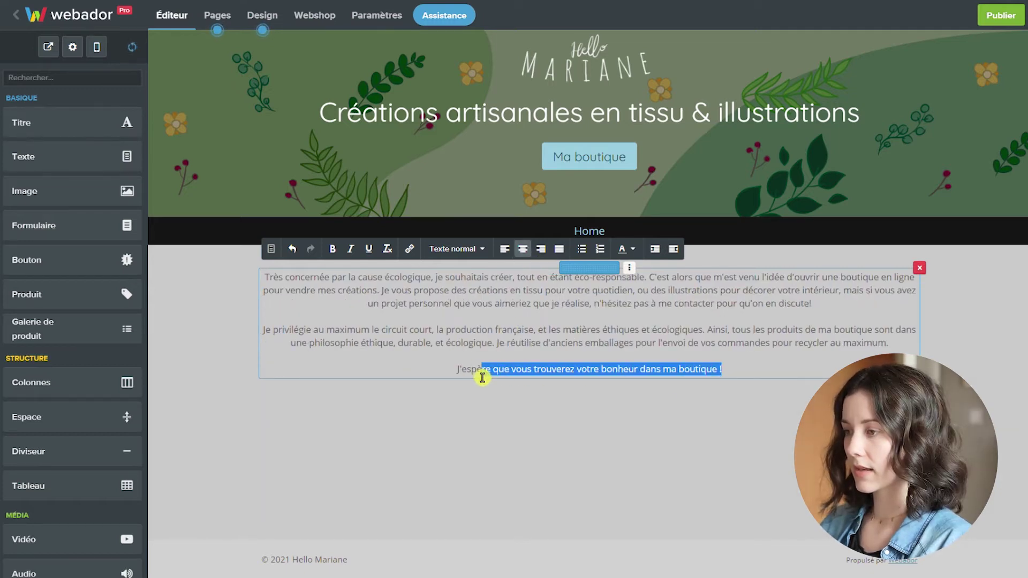
left_click(350, 249)
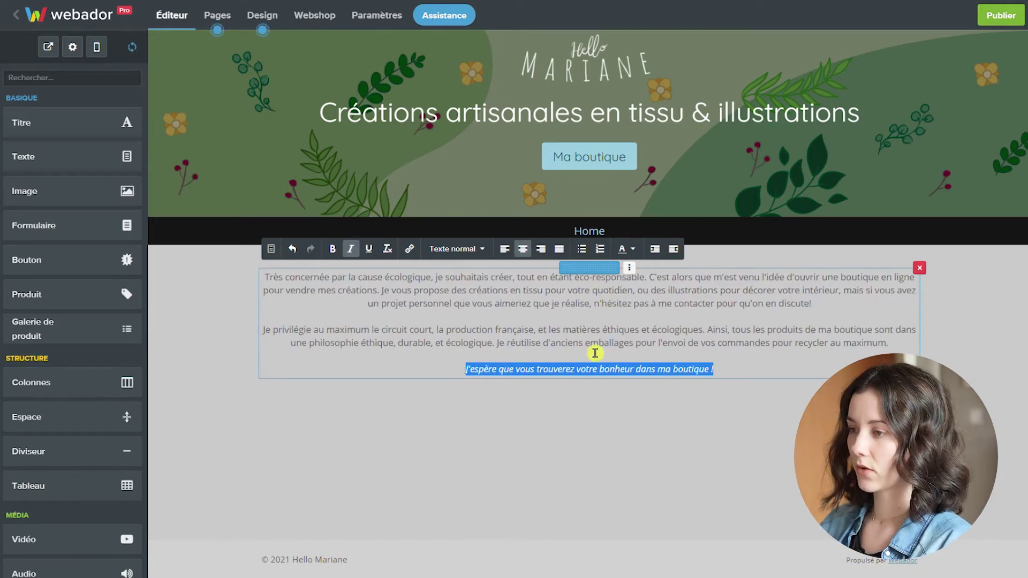
left_click(637, 350)
Step: Add an image element to the left of the introduction text, showing the round green portrait illustration
left_click_drag(64, 198, 268, 324)
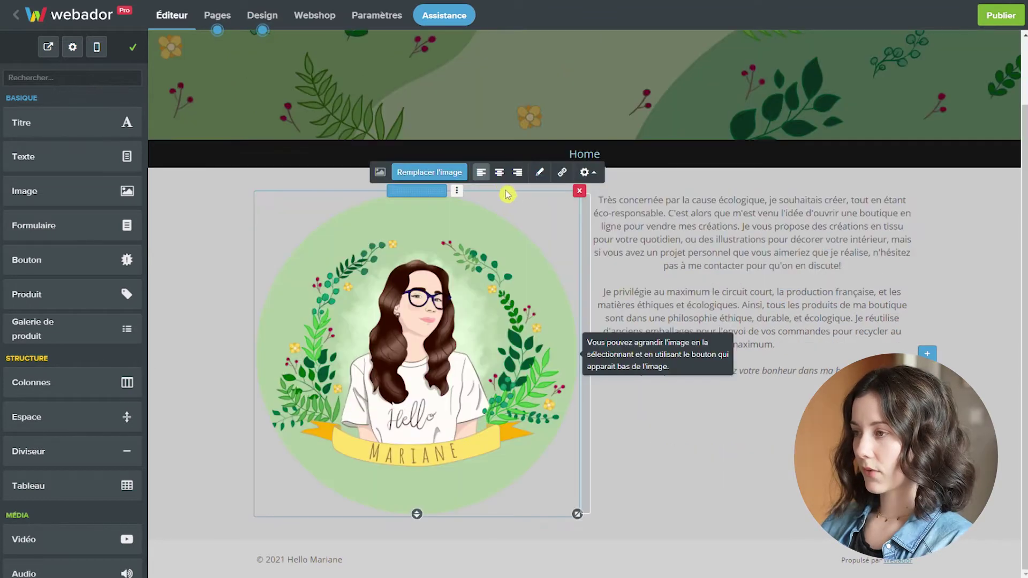
Step: Centre the portrait illustration in its column and shrink it to roughly two thirds of its size
left_click(499, 172)
left_click_drag(587, 520, 482, 423)
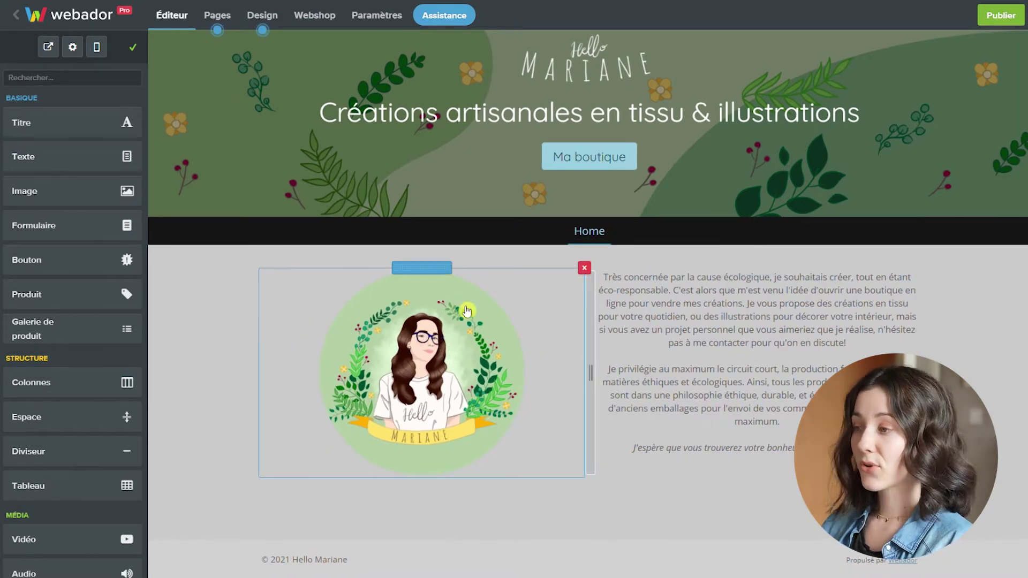
Step: Move the portrait illustration above the introduction text and back beside it
left_click_drag(432, 280, 585, 271)
scroll(432, 174, "down", 2)
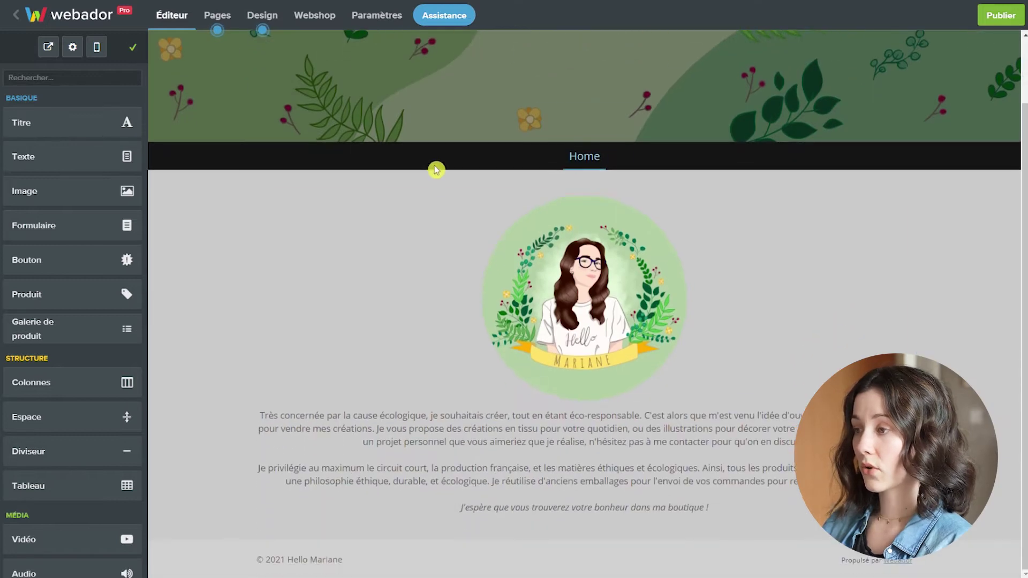
left_click_drag(573, 199, 268, 442)
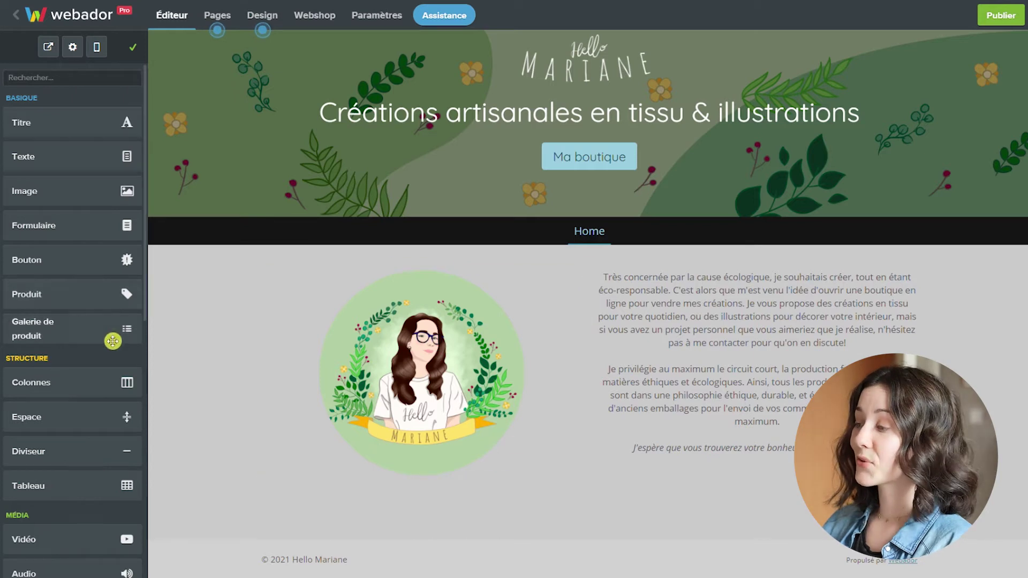
Step: Add a social network buttons element directly below the introduction text
scroll(114, 339, "down", 4)
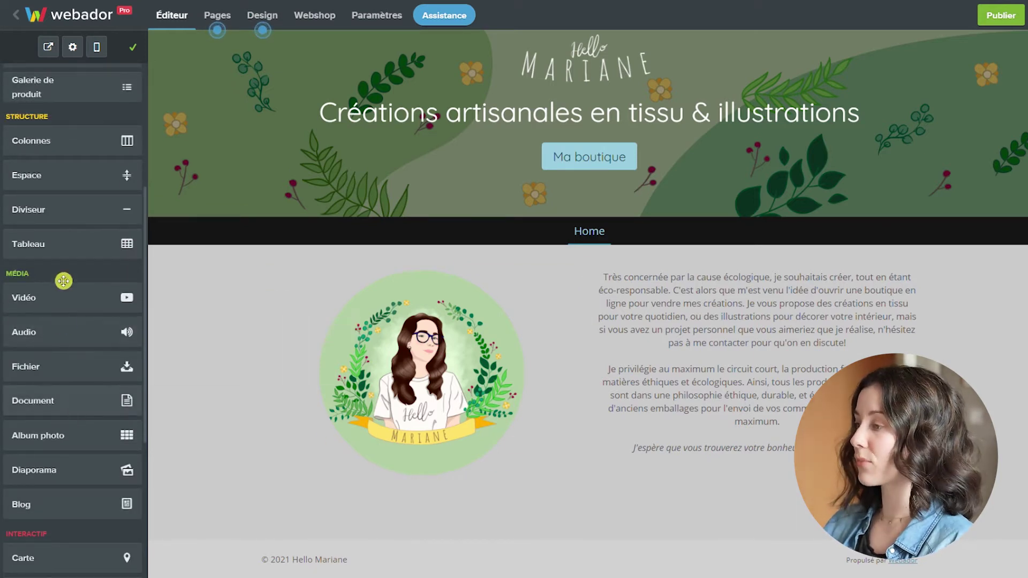
scroll(63, 281, "down", 5)
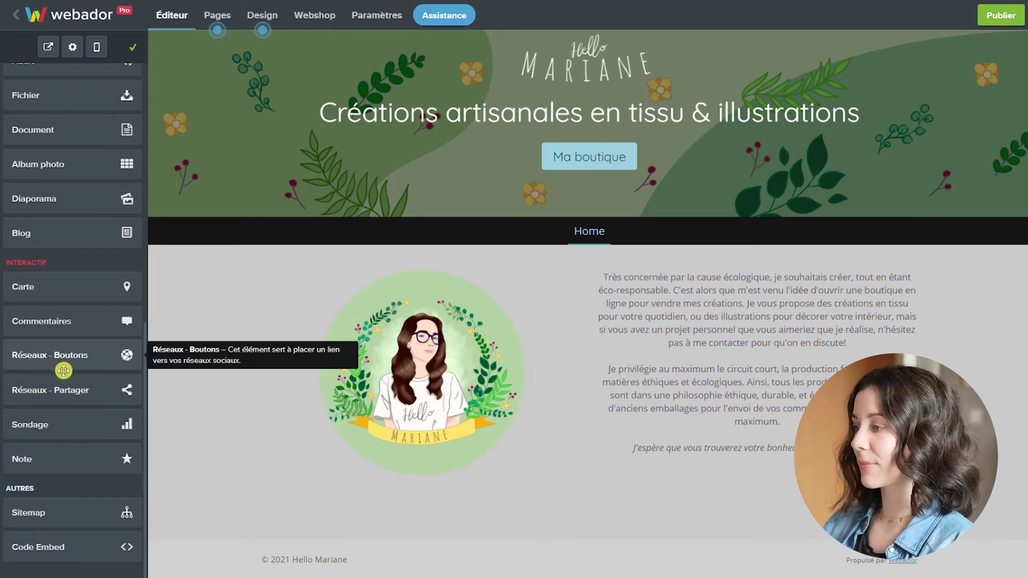
left_click_drag(43, 360, 702, 474)
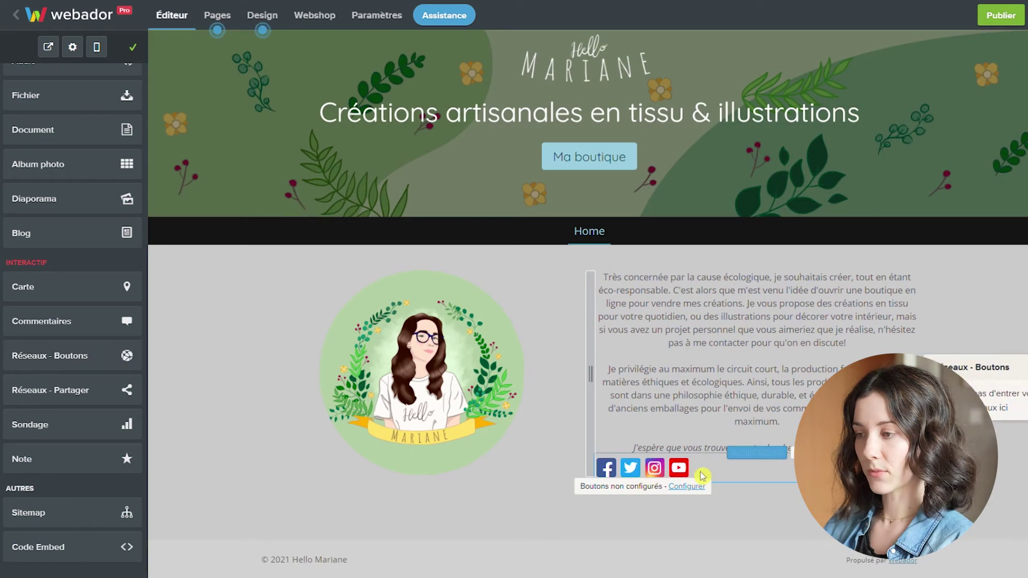
Step: Configure the social buttons by entering the shop's Instagram username in the social profiles
left_click(687, 496)
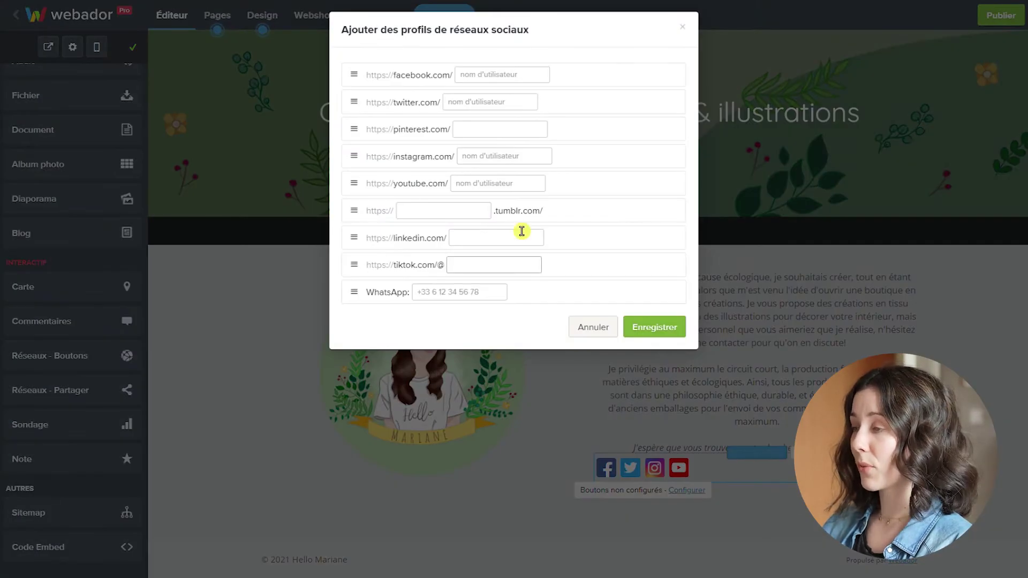
left_click(533, 156)
type("h")
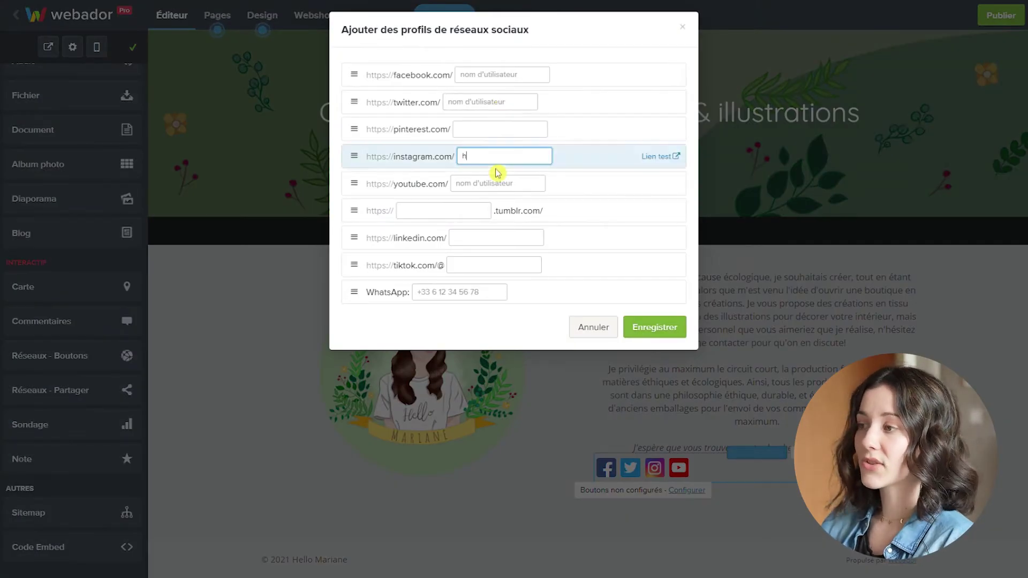
type("ello.mariane")
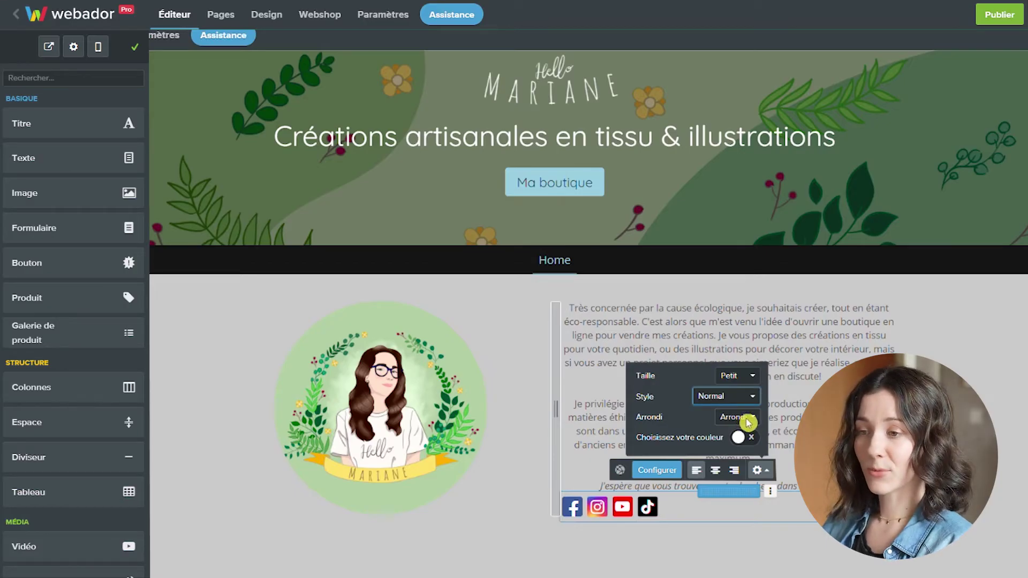
Step: Give the social buttons the Cercle shape and a custom colour of #bbcea6
left_click(741, 440)
left_click(749, 444)
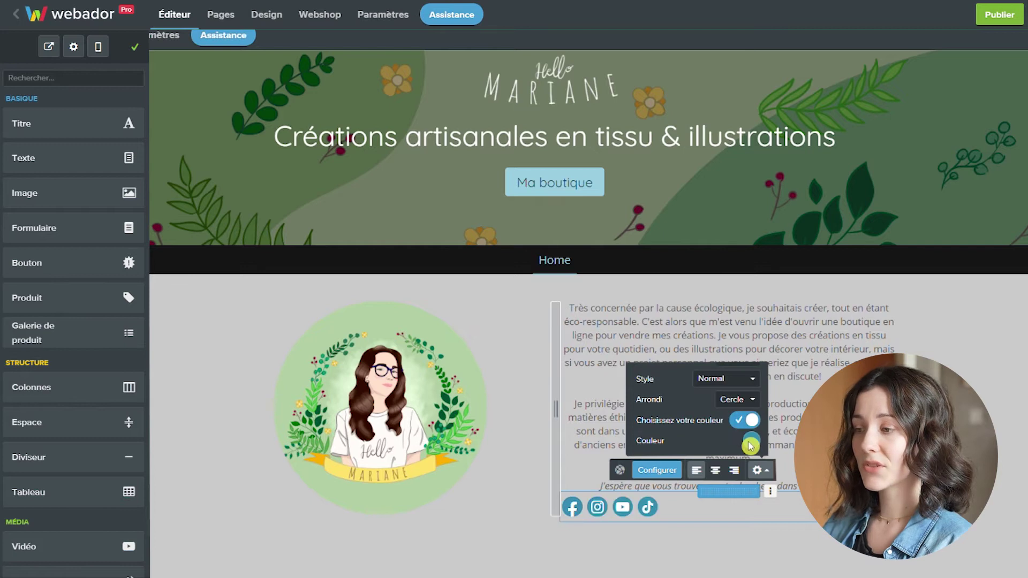
left_click(747, 439)
left_click(570, 311)
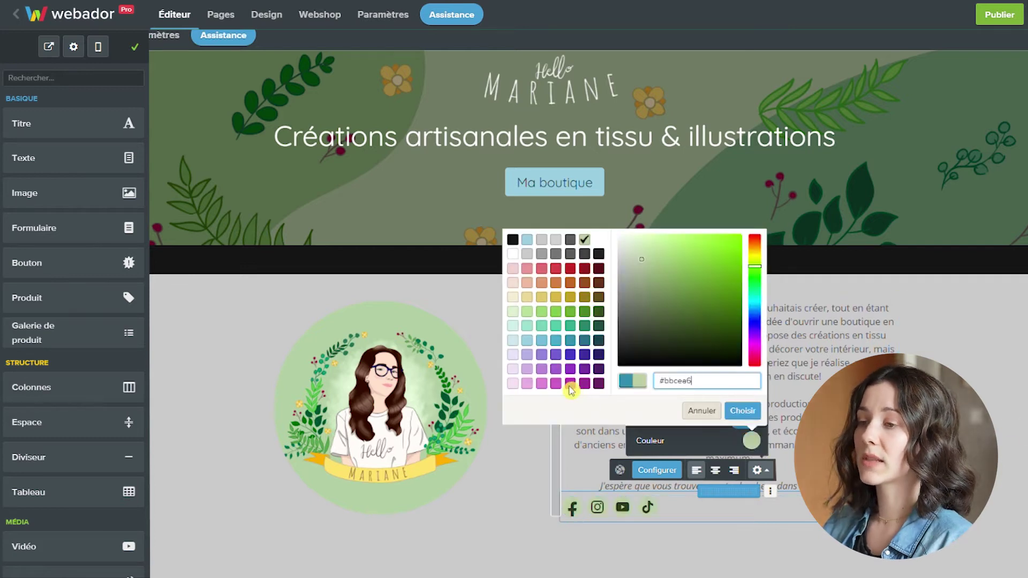
left_click(743, 410)
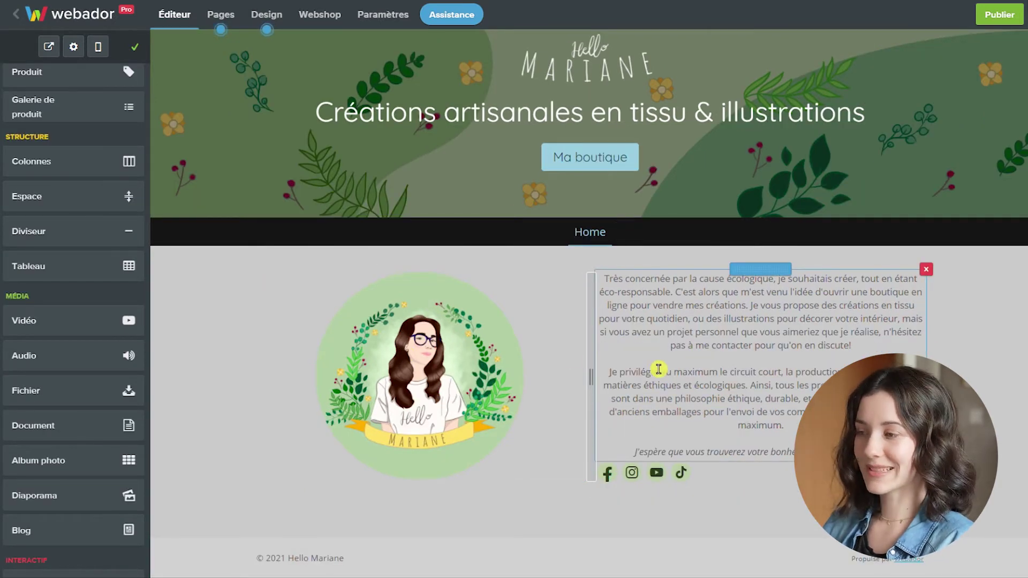
Step: Set the site design's menu colour to #0f4f35
left_click(277, 19)
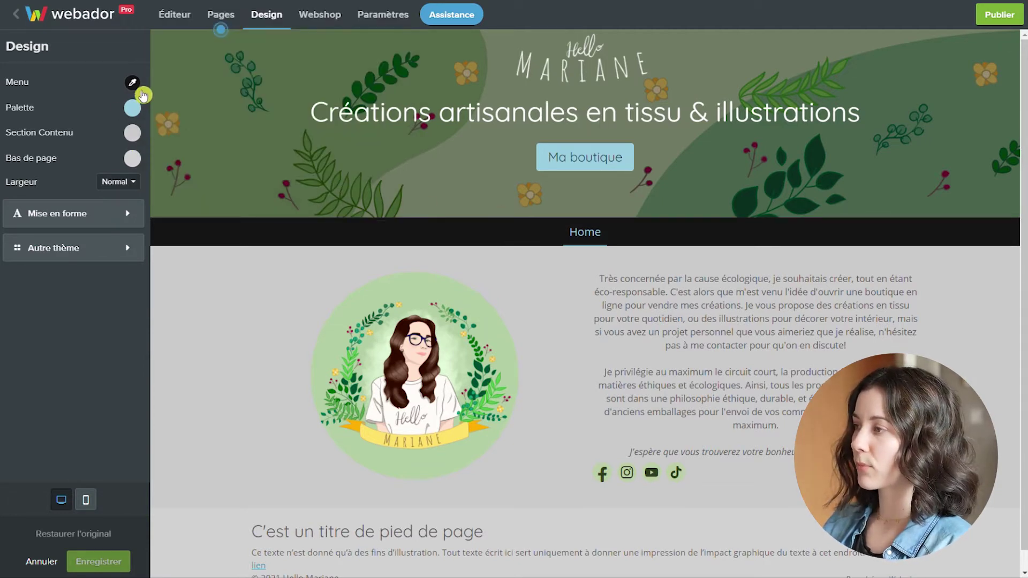
left_click(141, 83)
left_click(314, 148)
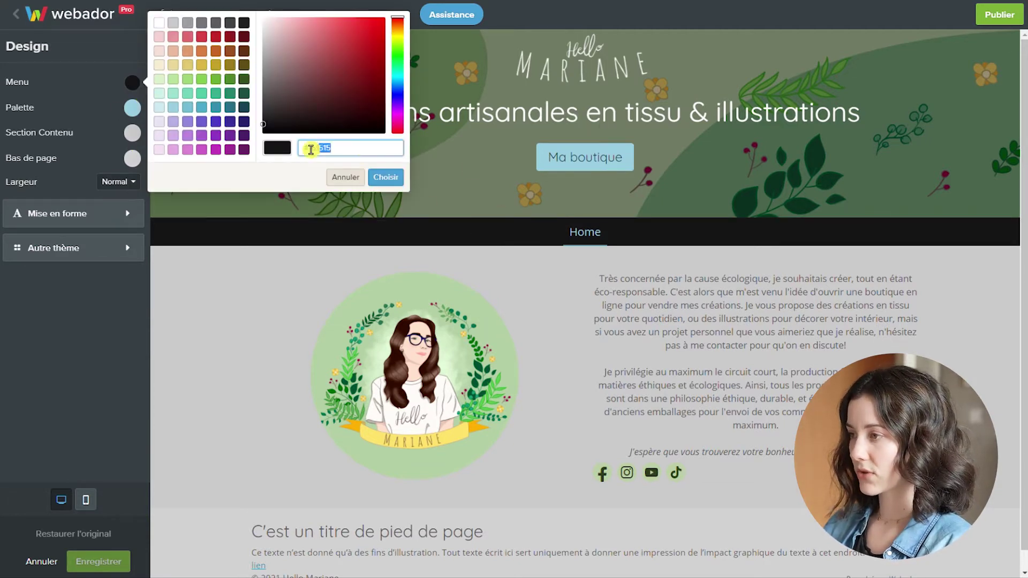
key("ctrl+a")
type("#0f4f35")
left_click(390, 186)
Step: Set the content section's background colour to #7aa980
left_click(132, 133)
key("ctrl+a")
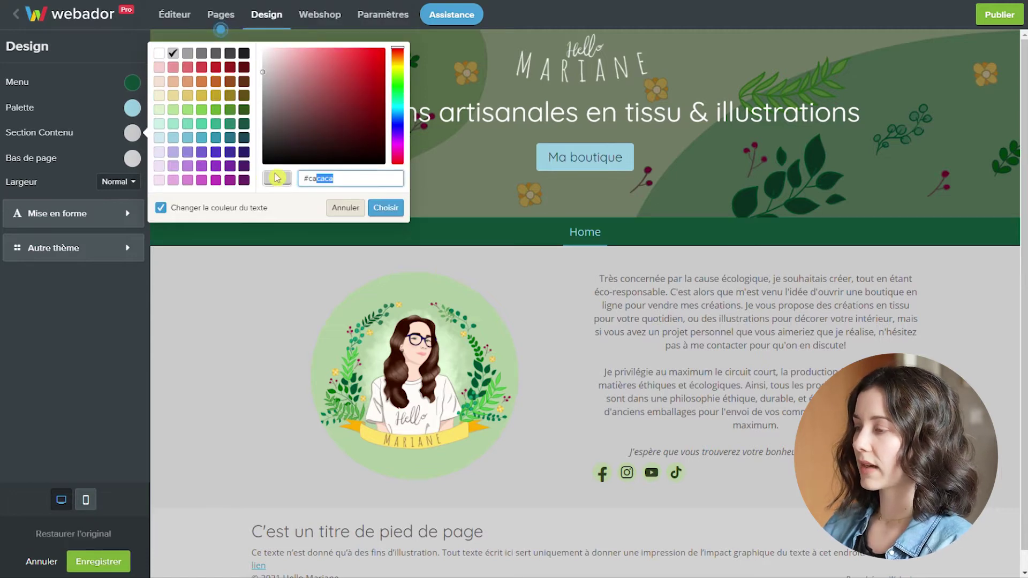
type("#7aa980")
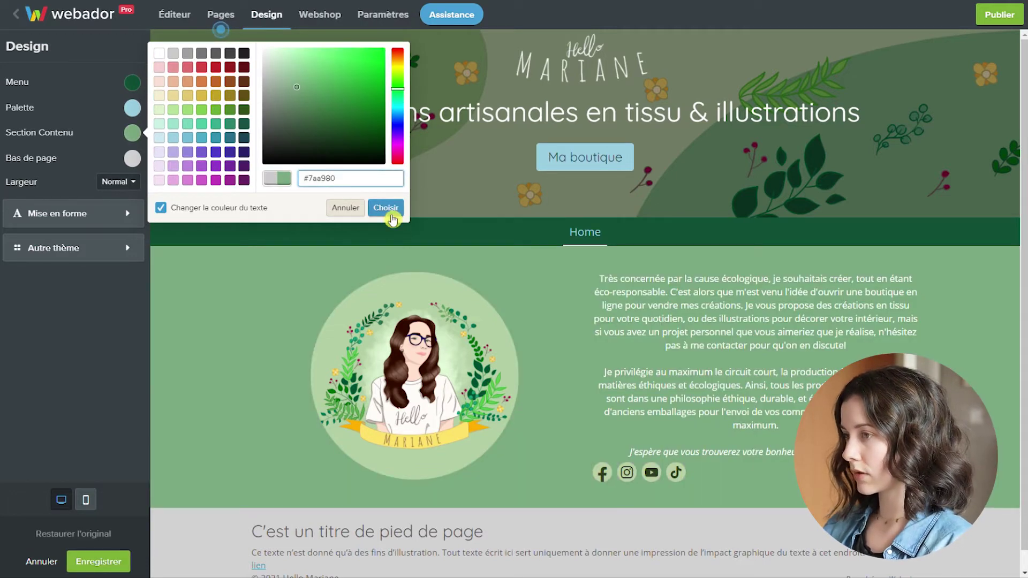
left_click(392, 215)
Step: Set the footer background to the same dark green as the menu
left_click(134, 166)
triple_click(334, 214)
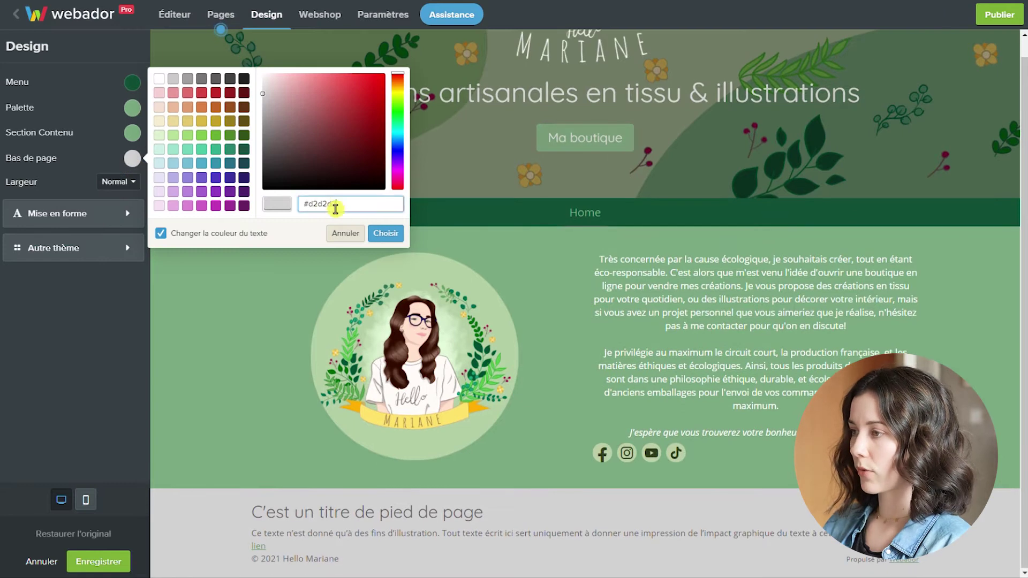
key("ctrl+v")
left_click(385, 234)
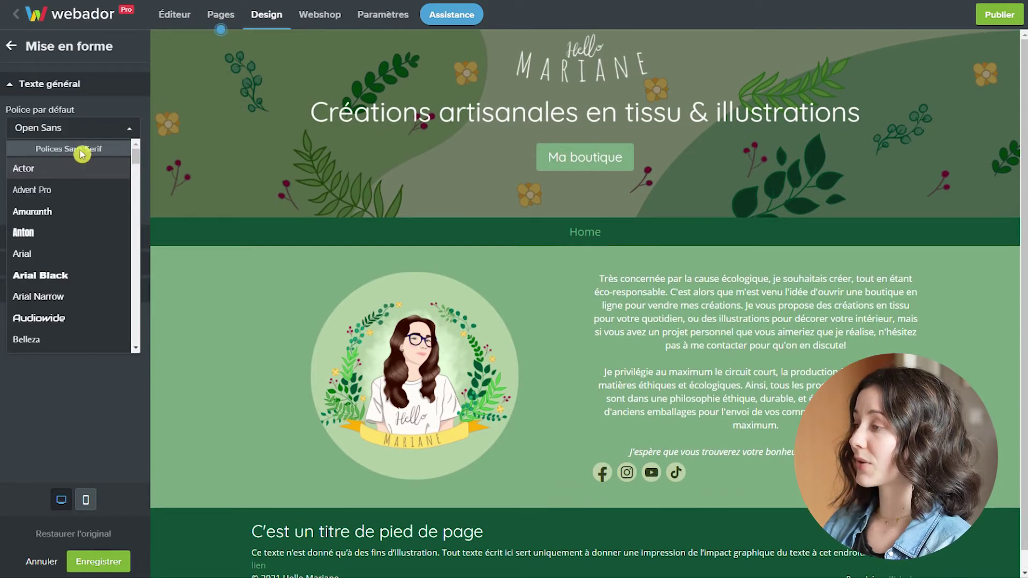
Step: Set the general text's default font to Molengo and increase its size slightly
scroll(97, 222, "down", 15)
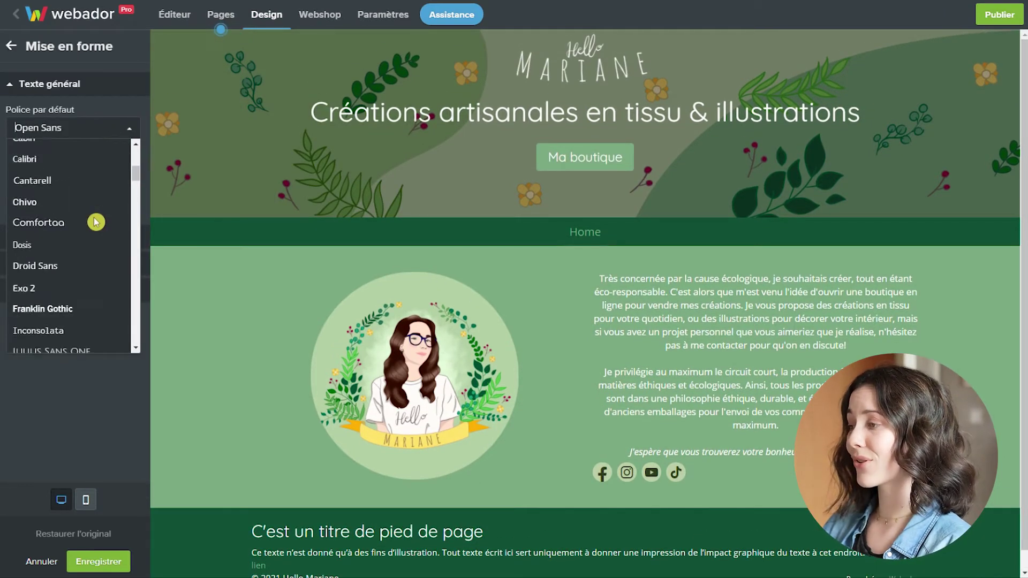
scroll(97, 223, "up", 5)
left_click(46, 182)
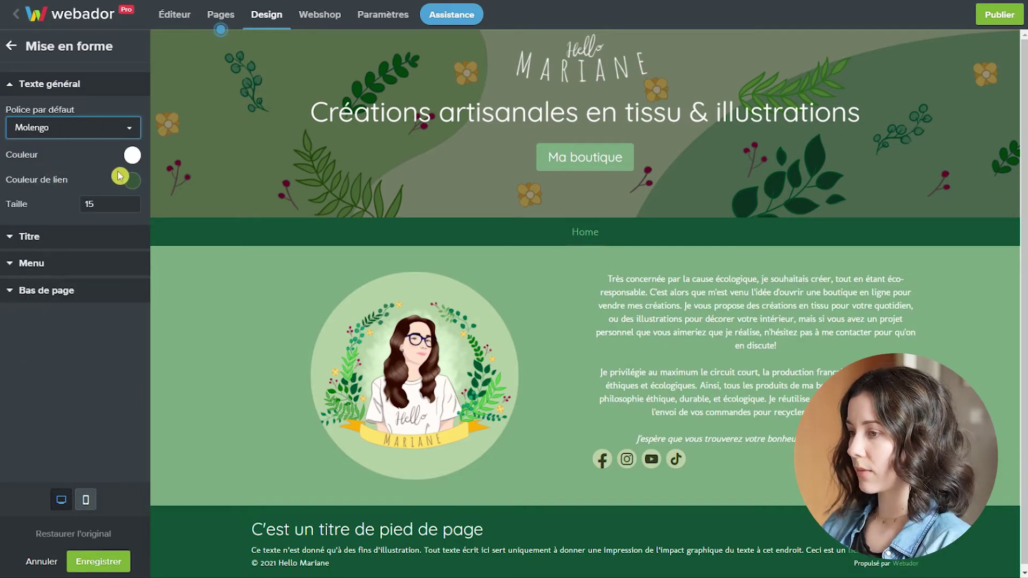
left_click(137, 204)
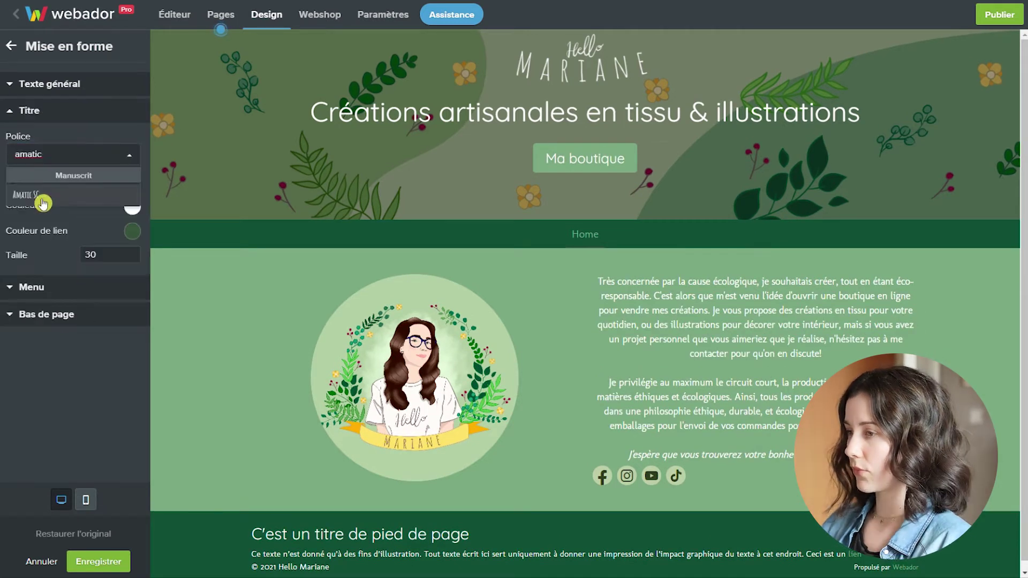
Step: Apply the Amatic SC font to the headings and save the design
key("Return")
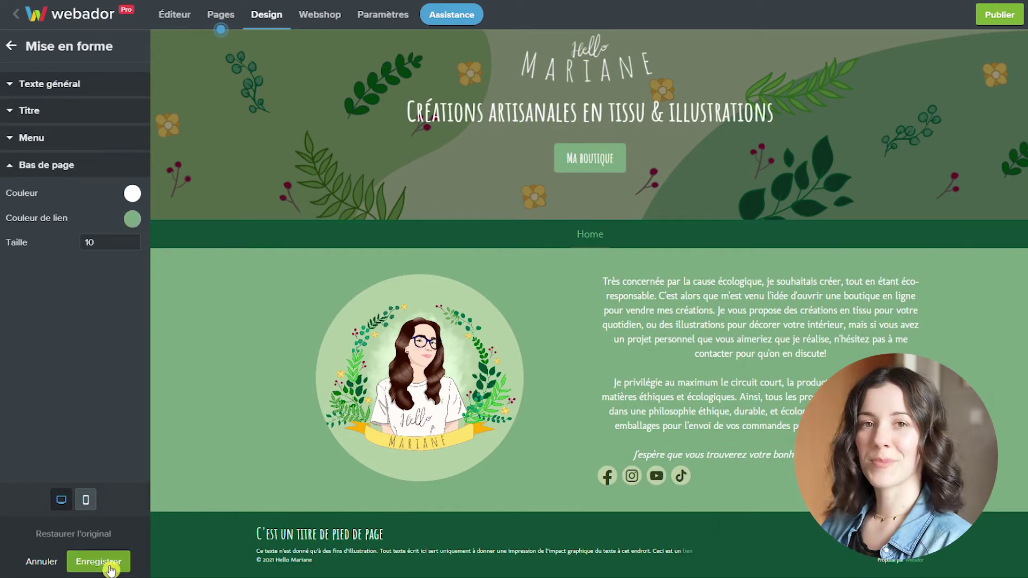
left_click(110, 566)
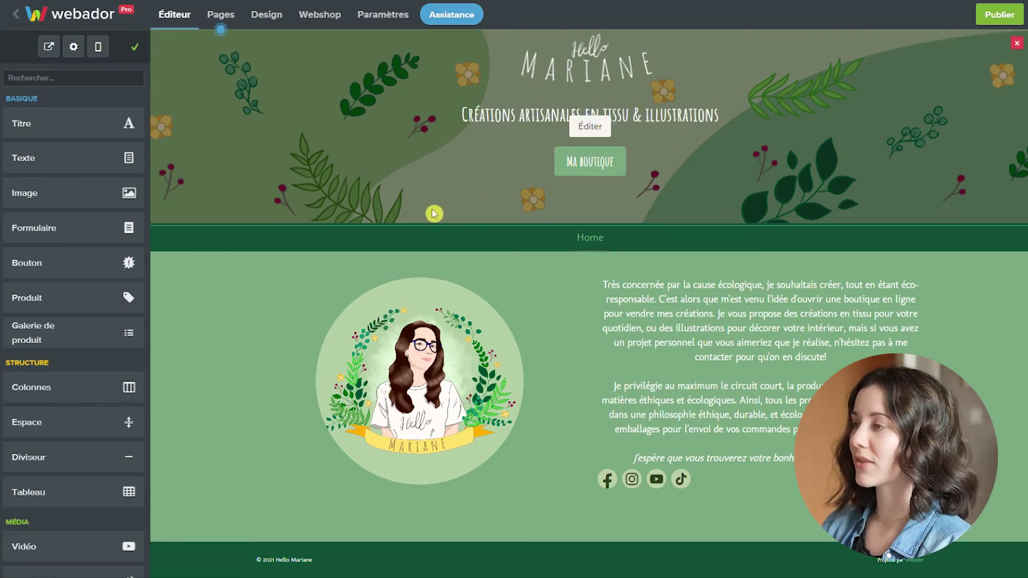
Step: Create and save a new page named "Contactez-moi" with the ready-made Contact content
left_click(224, 19)
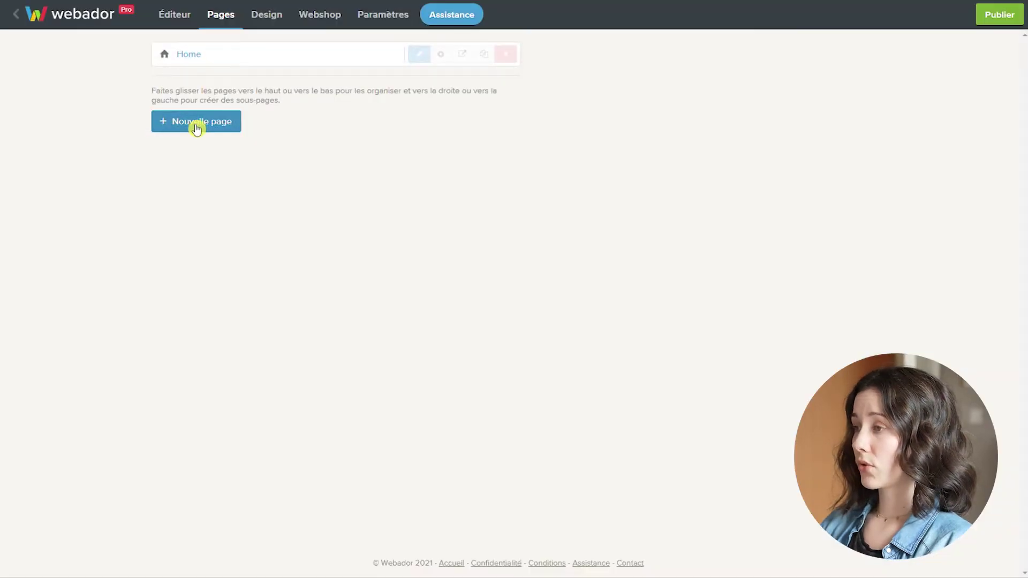
left_click(196, 124)
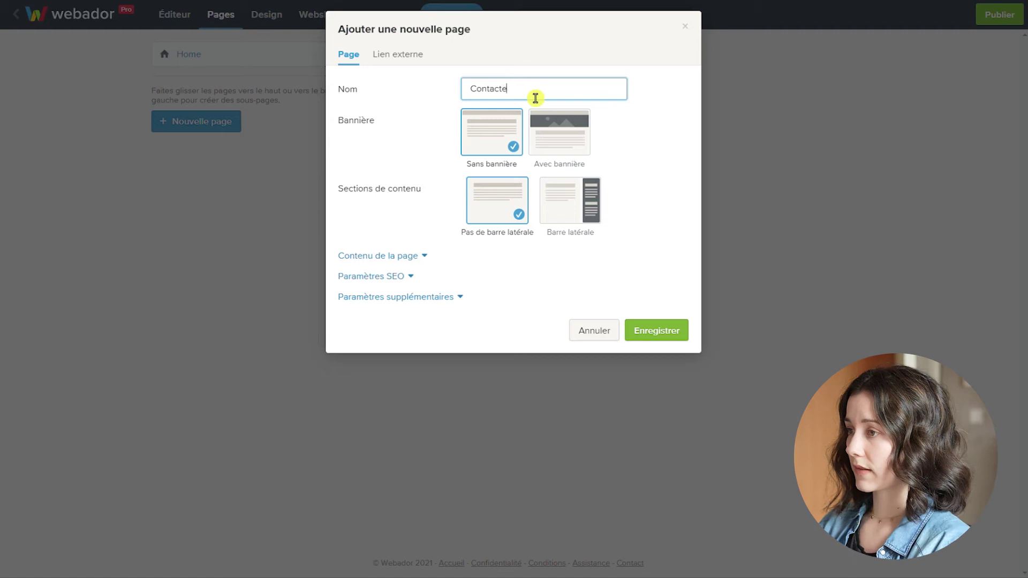
type("Contactez-moi")
left_click(379, 255)
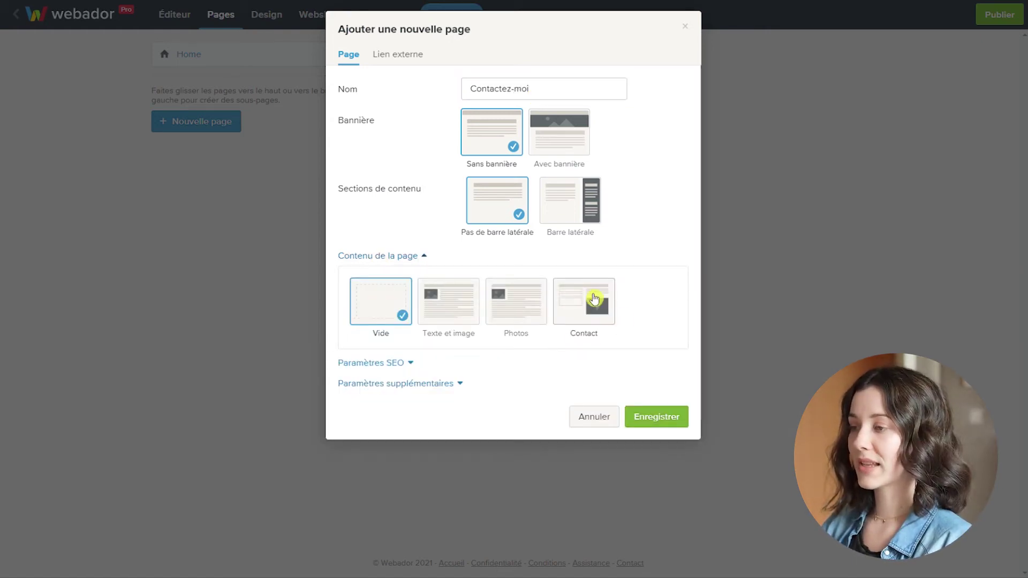
left_click(583, 306)
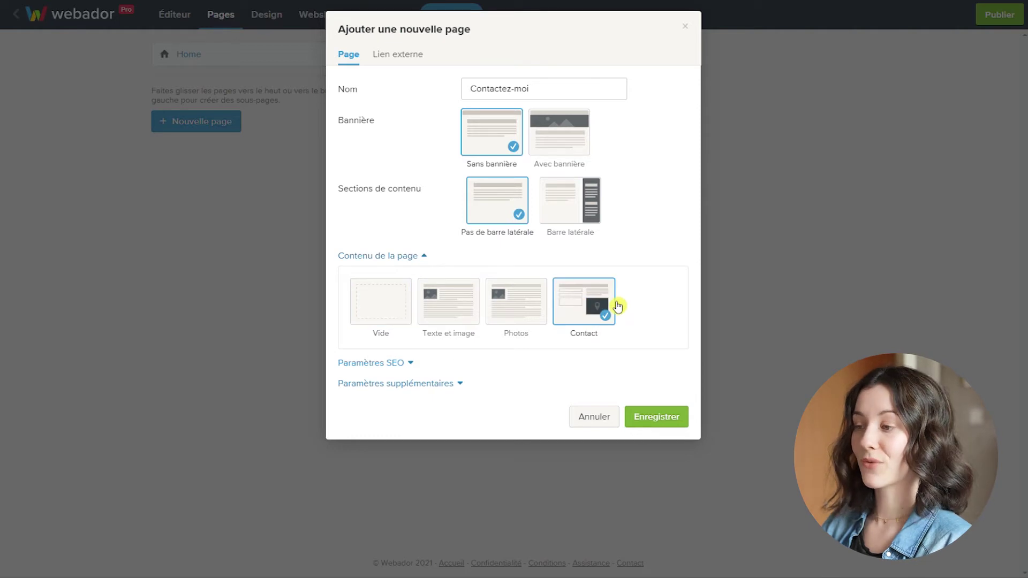
left_click(673, 427)
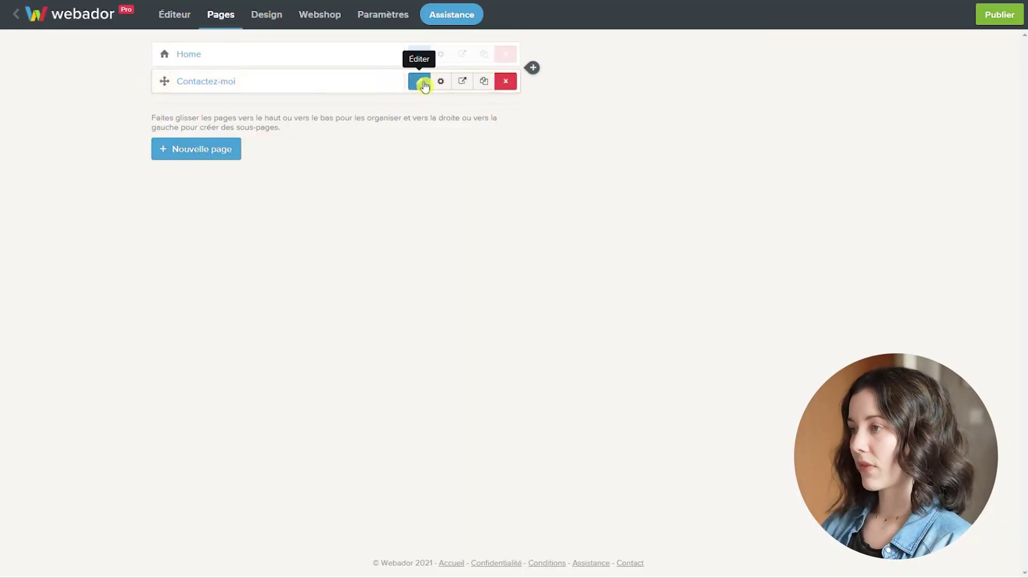
Step: Edit the Contactez-moi page, replacing the address label beside the building photo with "Pour récupérer vos colis :"
left_click(417, 82)
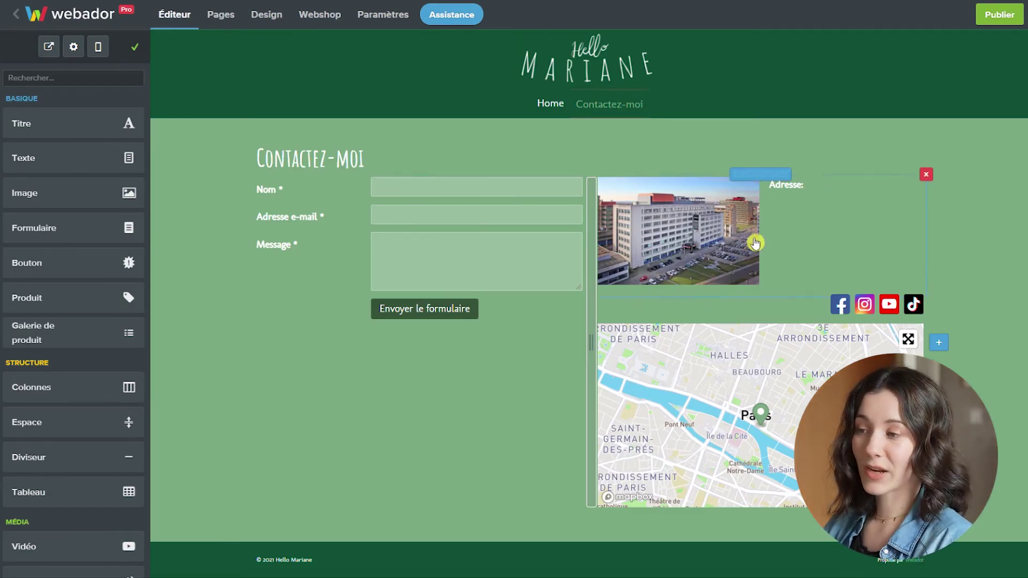
double_click(776, 195)
type("Pour récupérer vos colis")
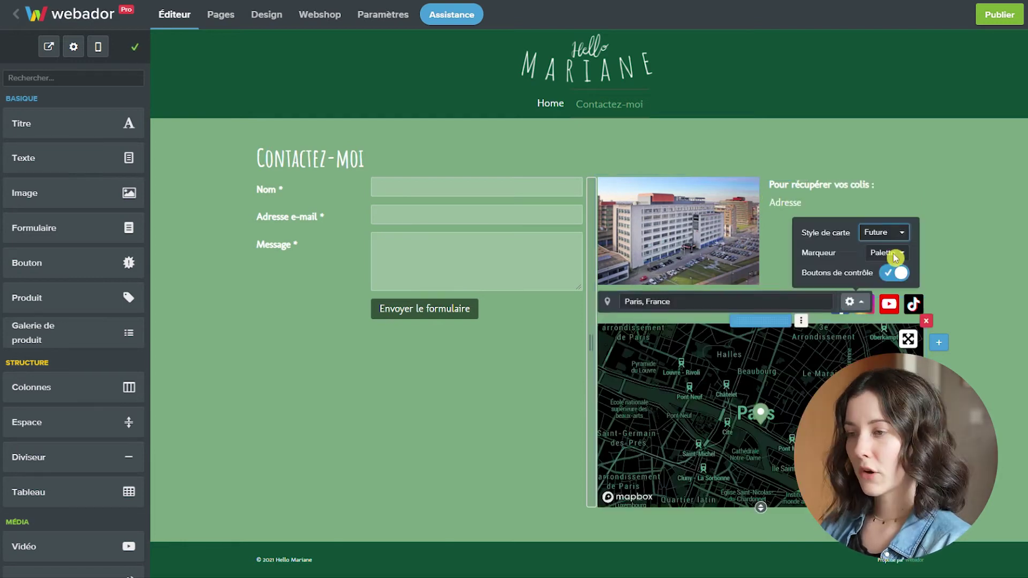
Step: Try the Silver style on the Paris map
left_click(894, 330)
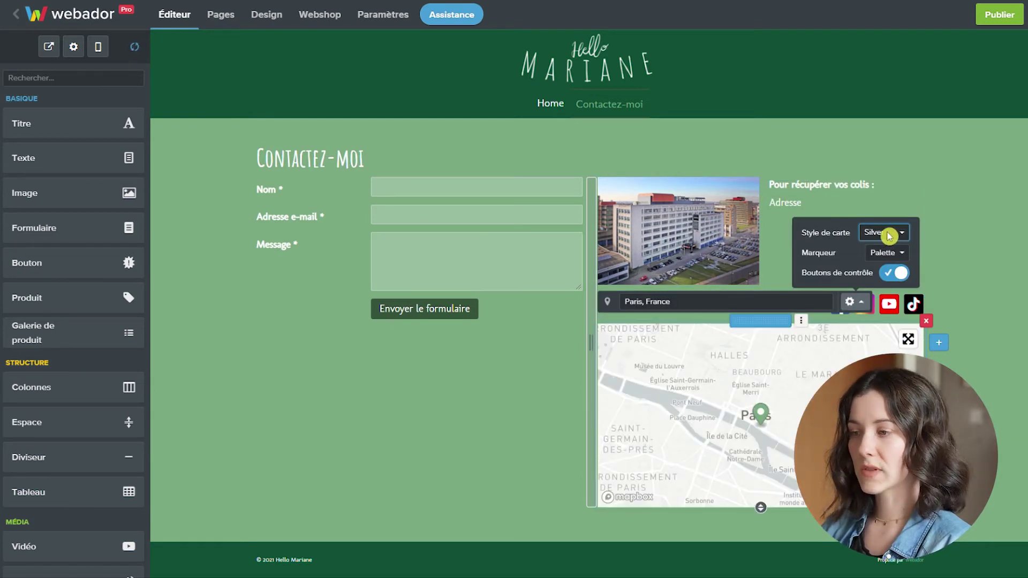
Step: Set the social media icons above the map to the Cercle shape and enable a custom icon colour
left_click(764, 304)
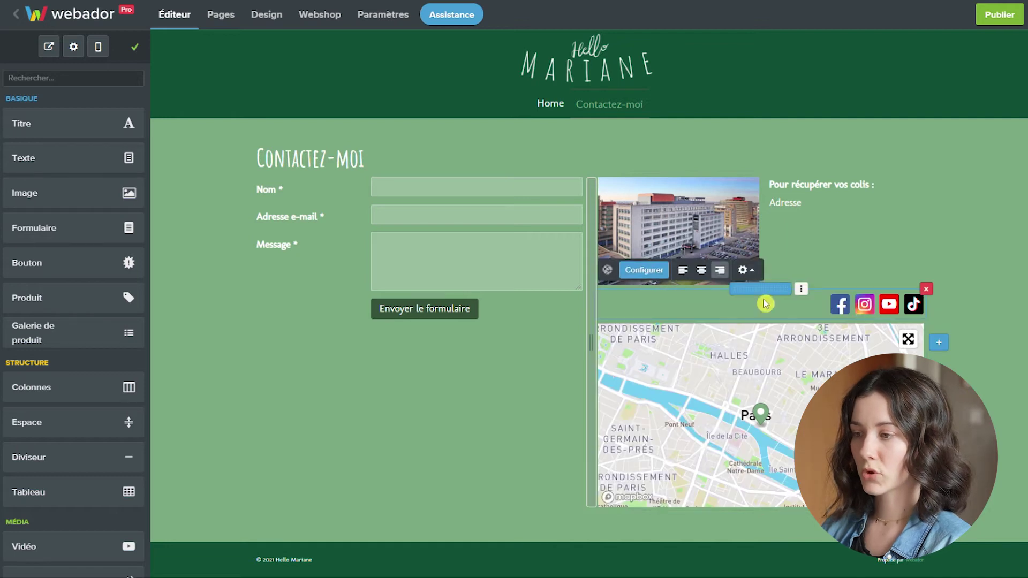
left_click(744, 280)
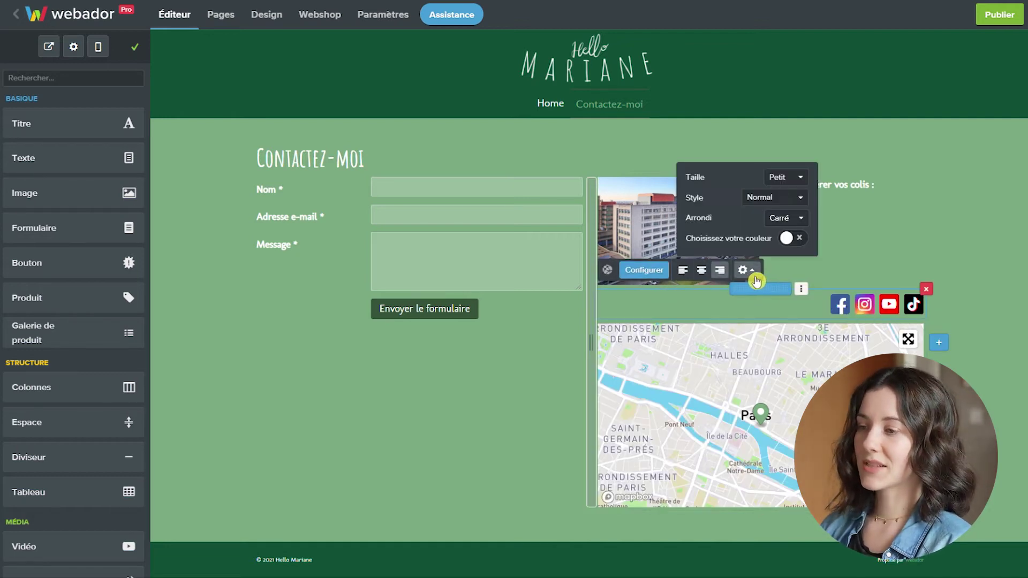
left_click(798, 220)
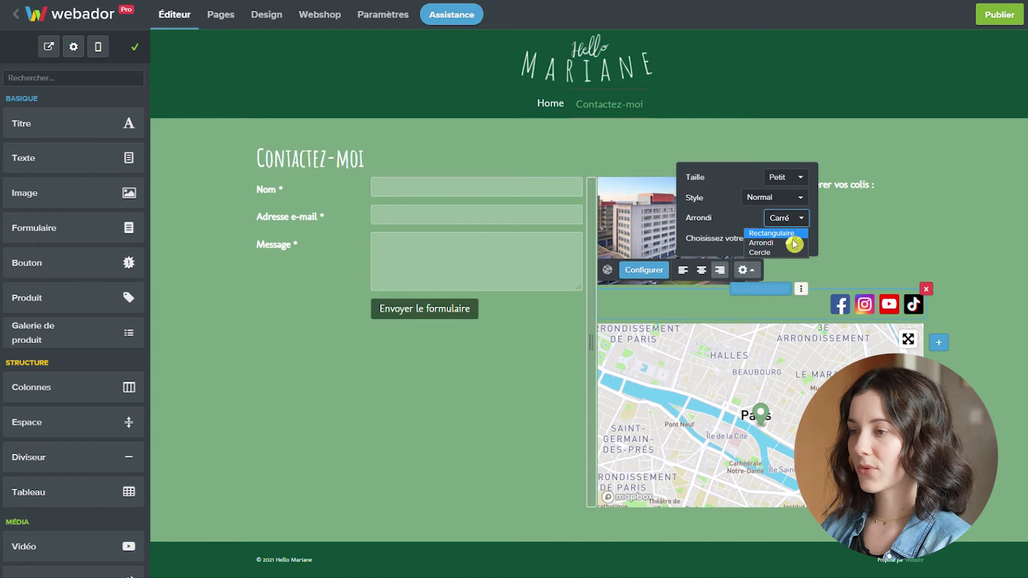
left_click(793, 253)
left_click(793, 238)
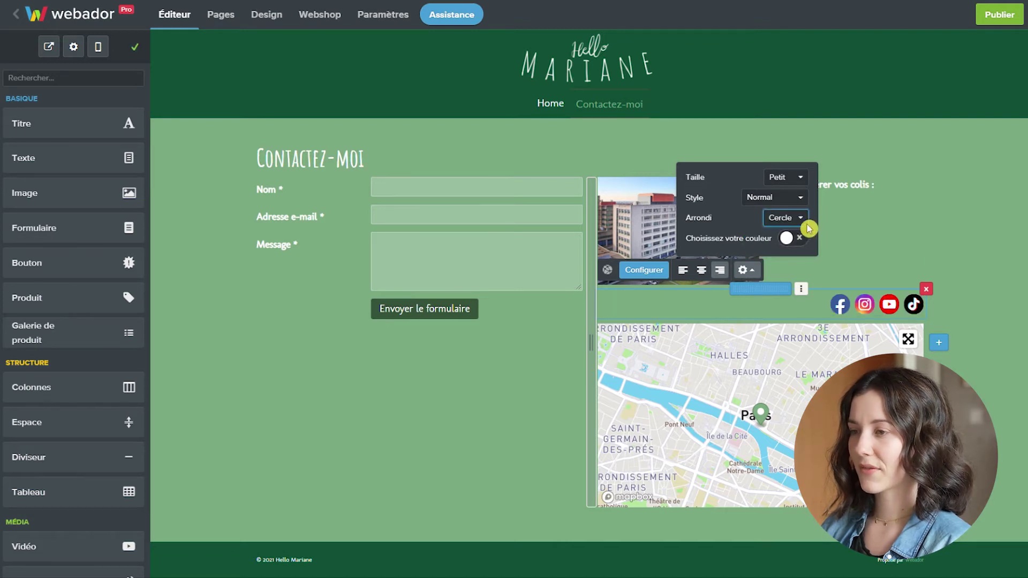
left_click(799, 241)
left_click(904, 214)
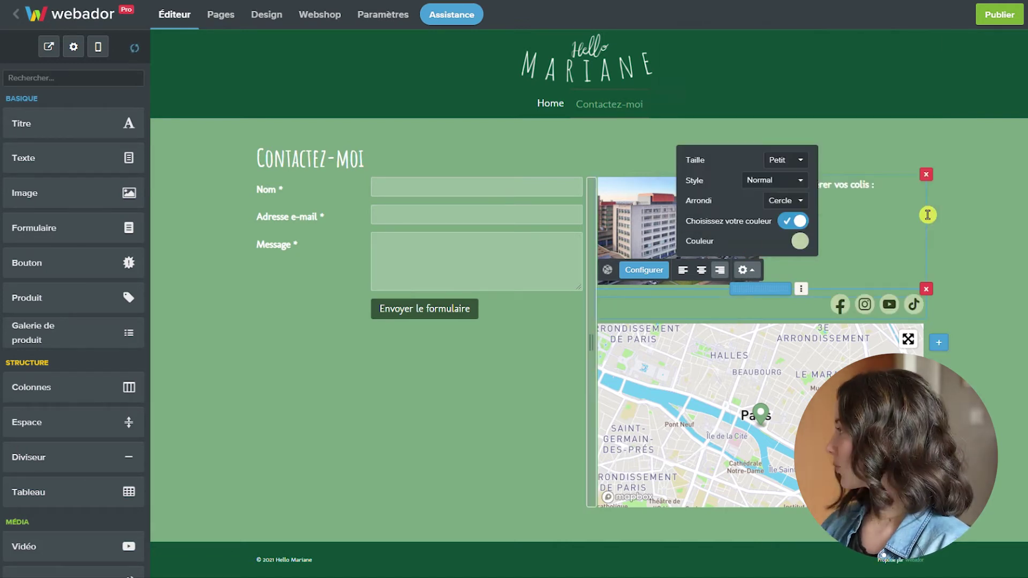
Step: Replace the building photo on the contact page with the uploaded photo of gift-wrapped parcels
left_click(857, 215)
left_click(677, 156)
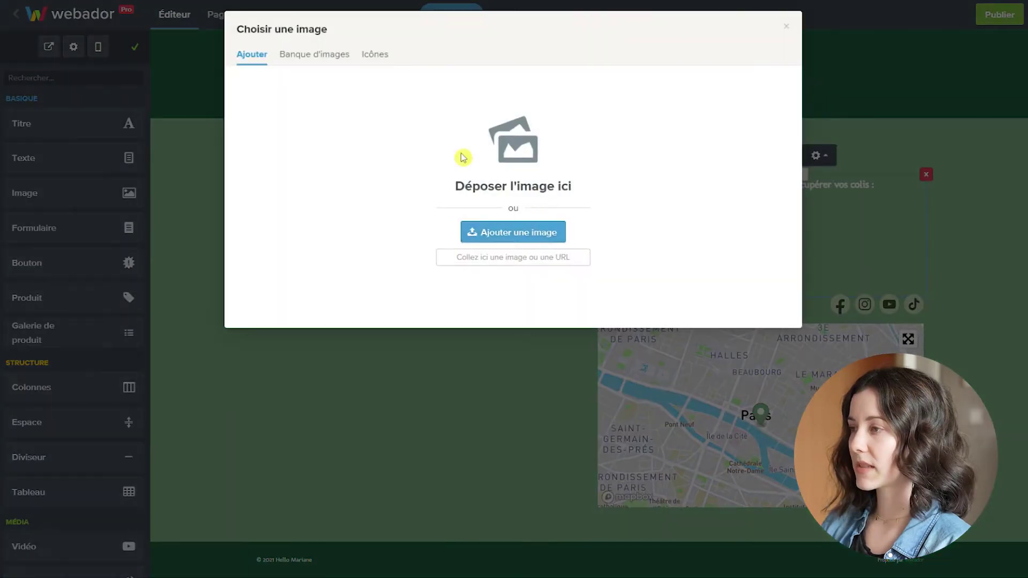
left_click(534, 241)
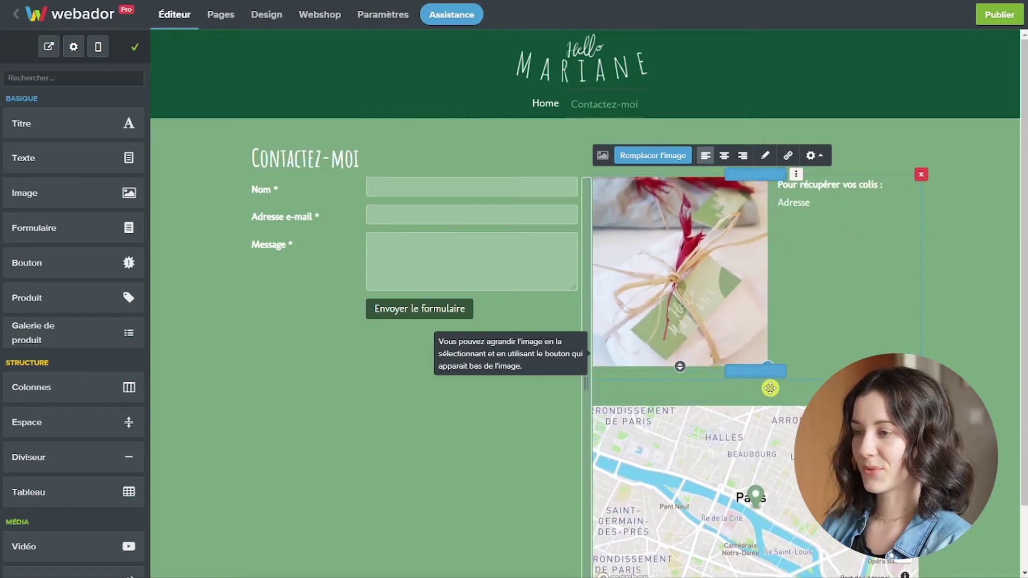
Step: Try adding a new field to the contact form and delete it again
left_click(327, 158)
left_click(331, 161)
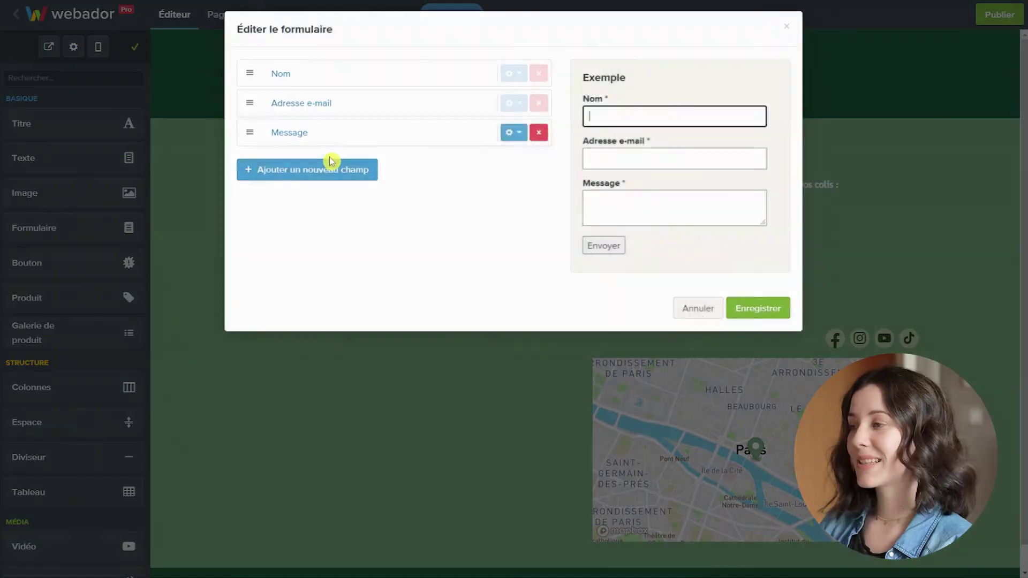
left_click(303, 176)
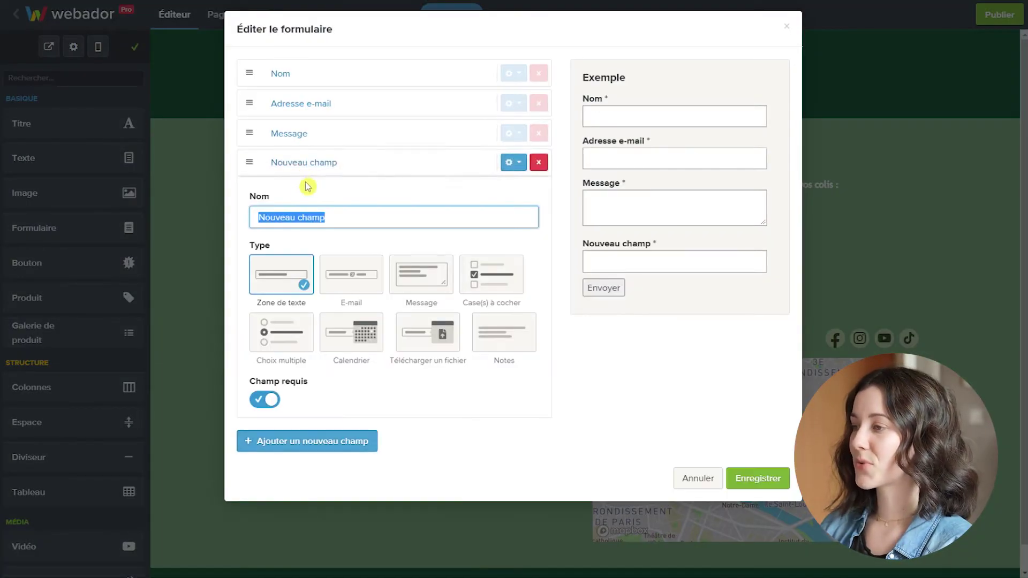
left_click(539, 162)
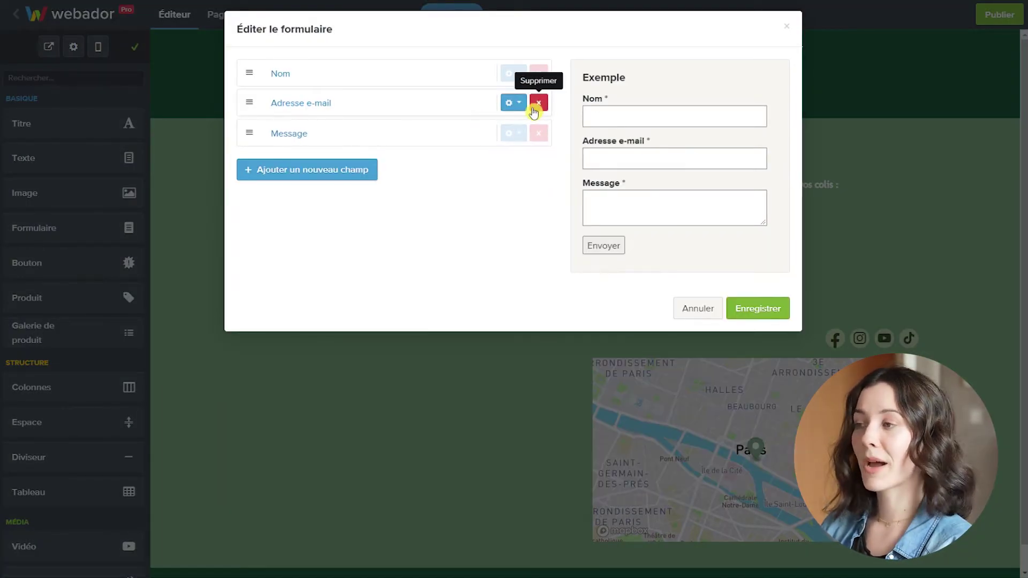
left_click(511, 103)
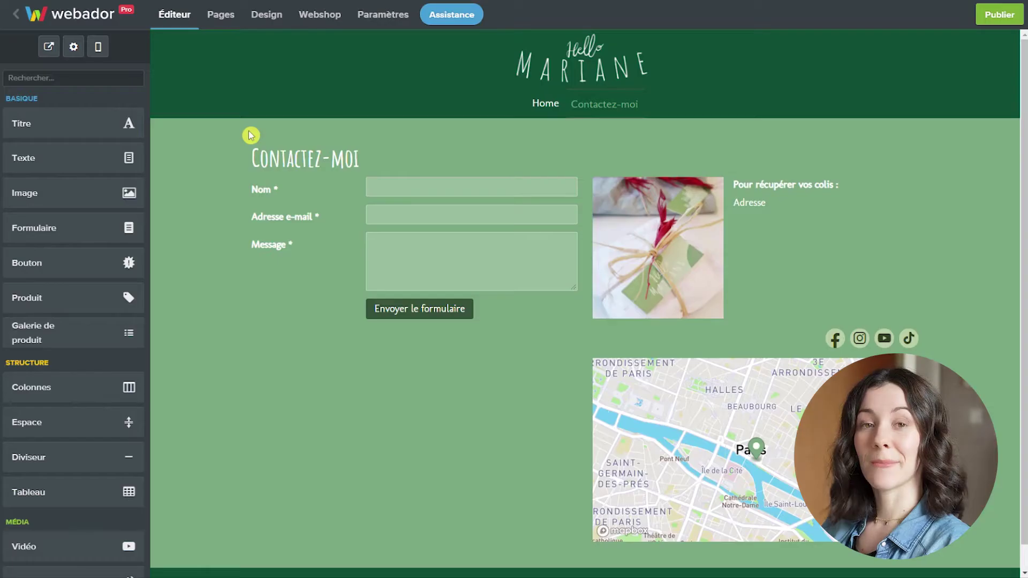
Step: Activate the cart in the general webshop settings with euro as currency and save the settings
left_click(327, 22)
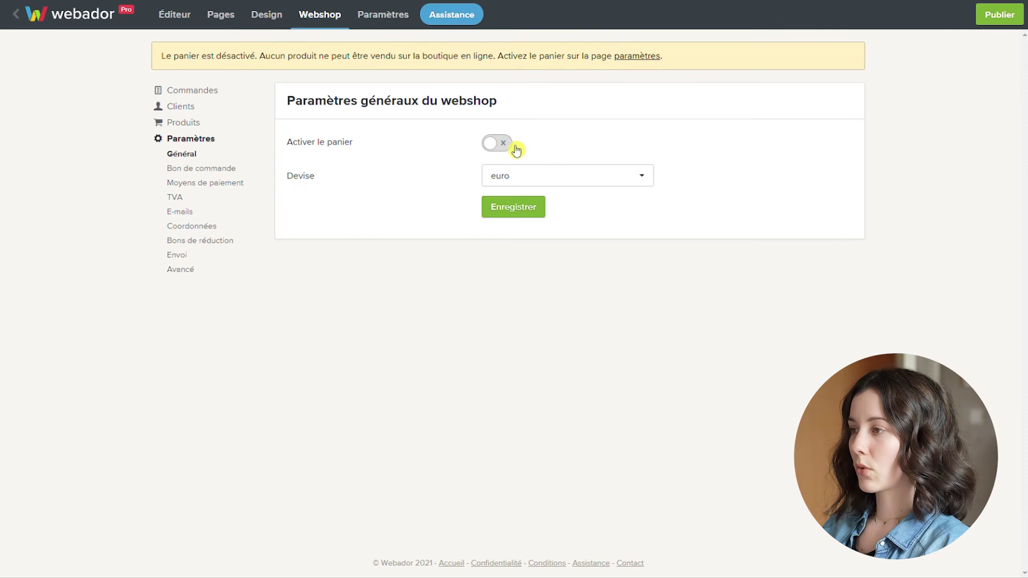
left_click(509, 154)
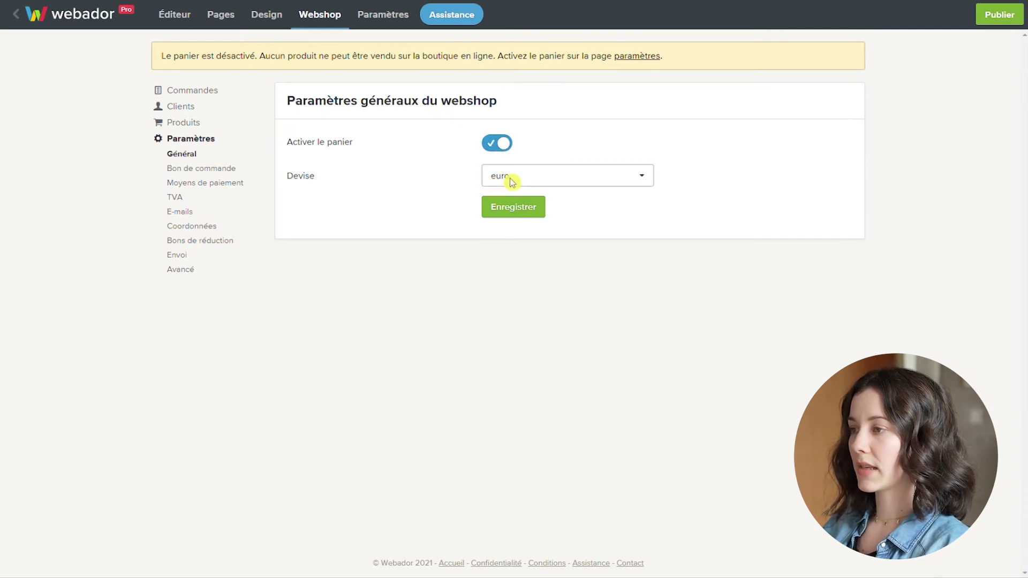
left_click(522, 213)
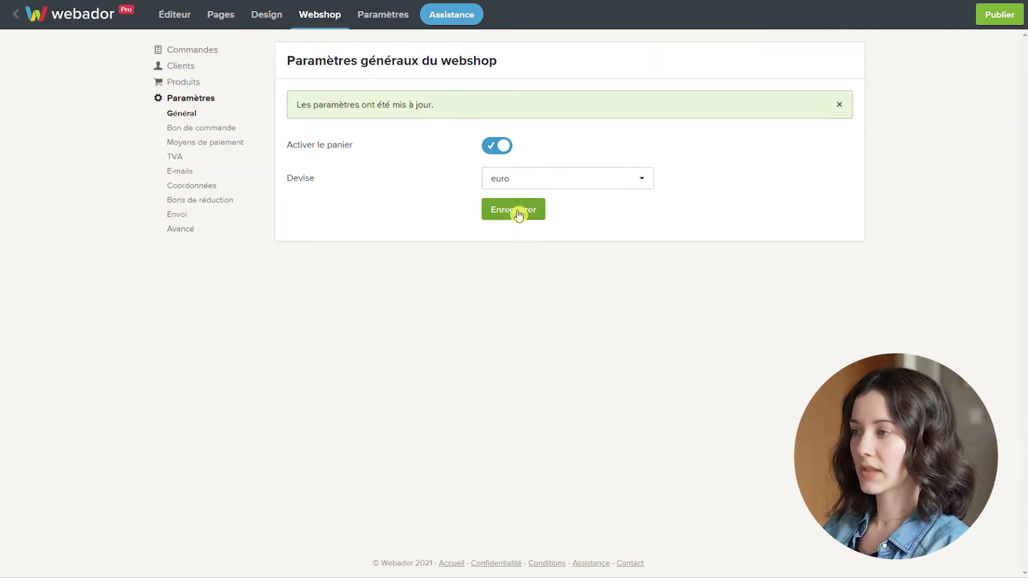
Step: Add a webshop product named "Duo sacs à vrac" with six photos, price 15 €, promotion 5 € and stock 10
left_click(337, 25)
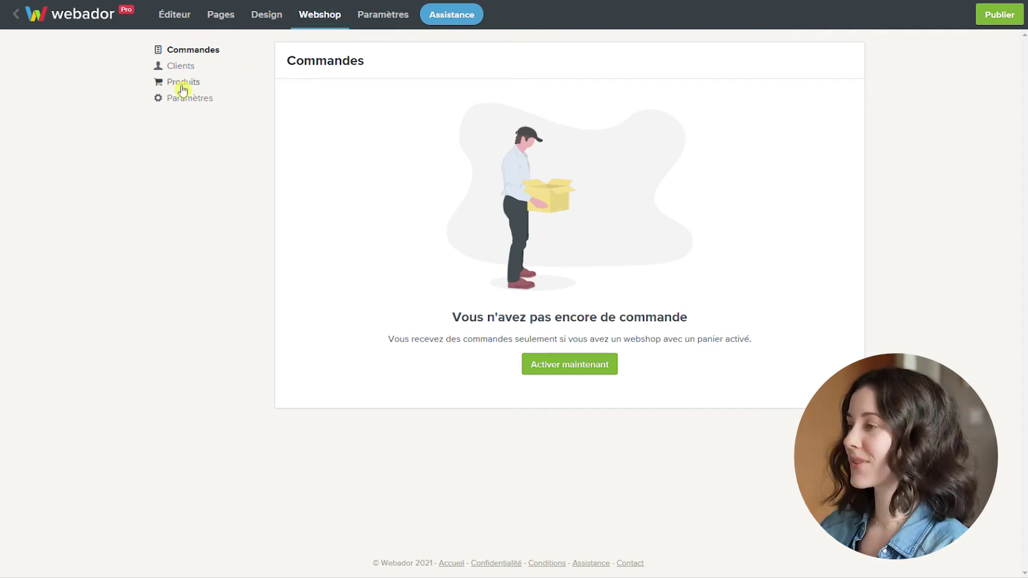
left_click(183, 65)
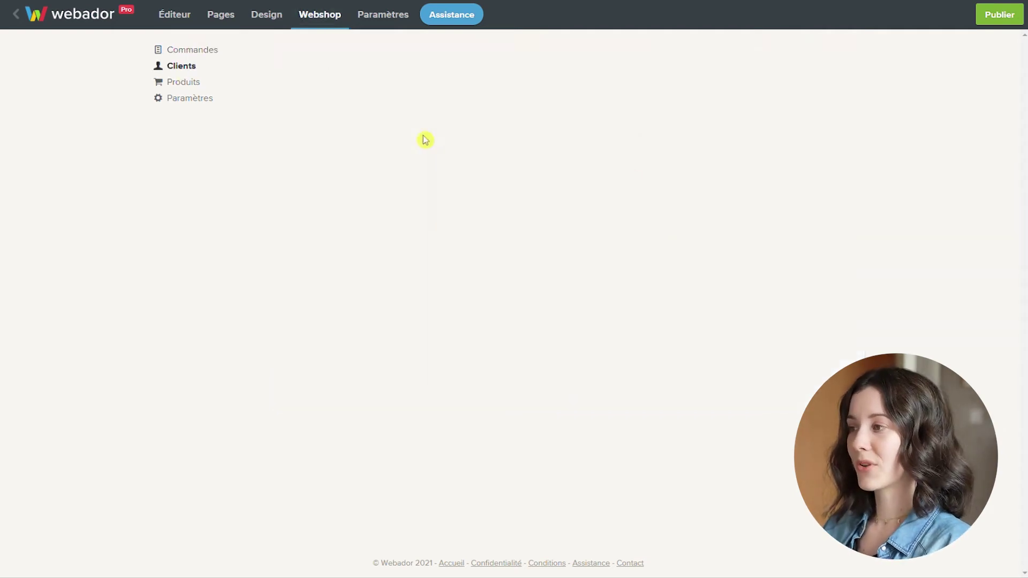
left_click(183, 82)
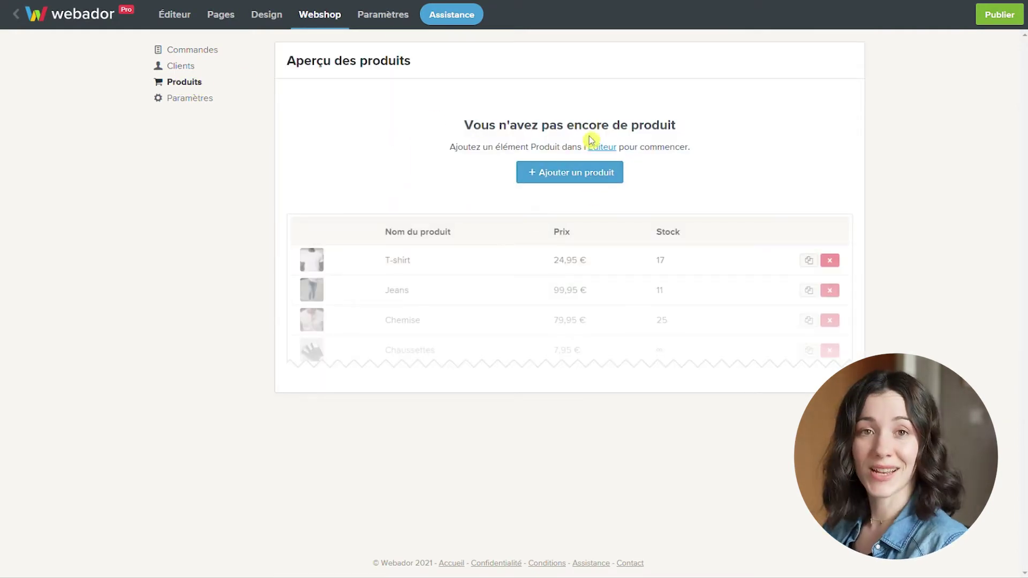
left_click(583, 174)
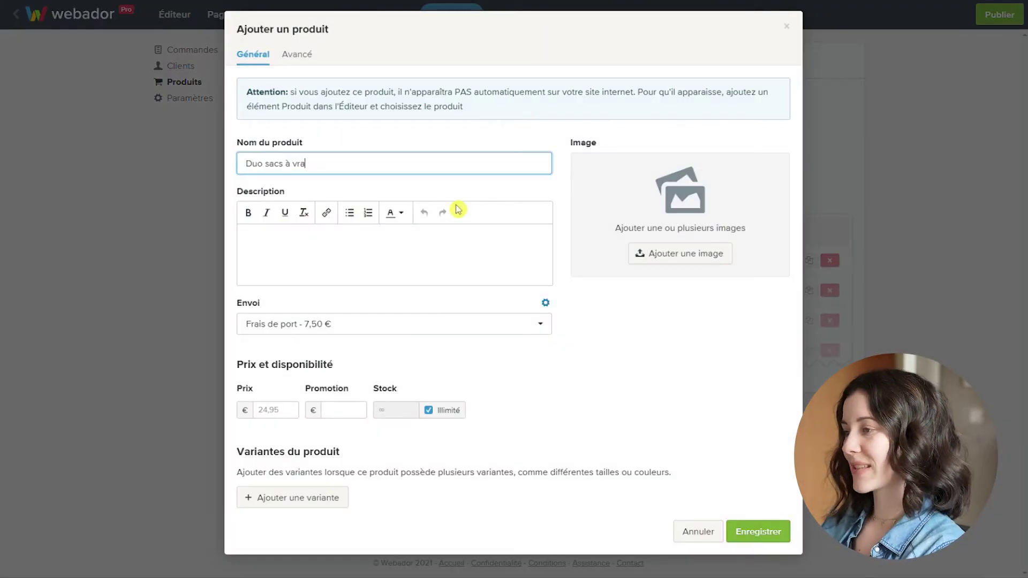
left_click(666, 257)
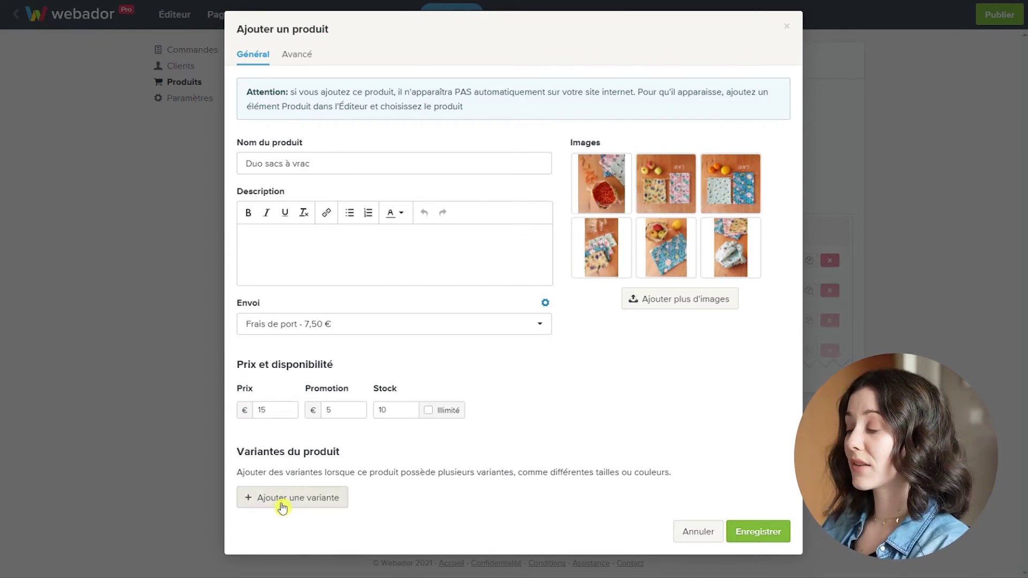
Step: Add a "Tissu" option type to the product with the variants "Lot n°1 : tons chauds" and "Lot n°2 : tons froids"
left_click(282, 504)
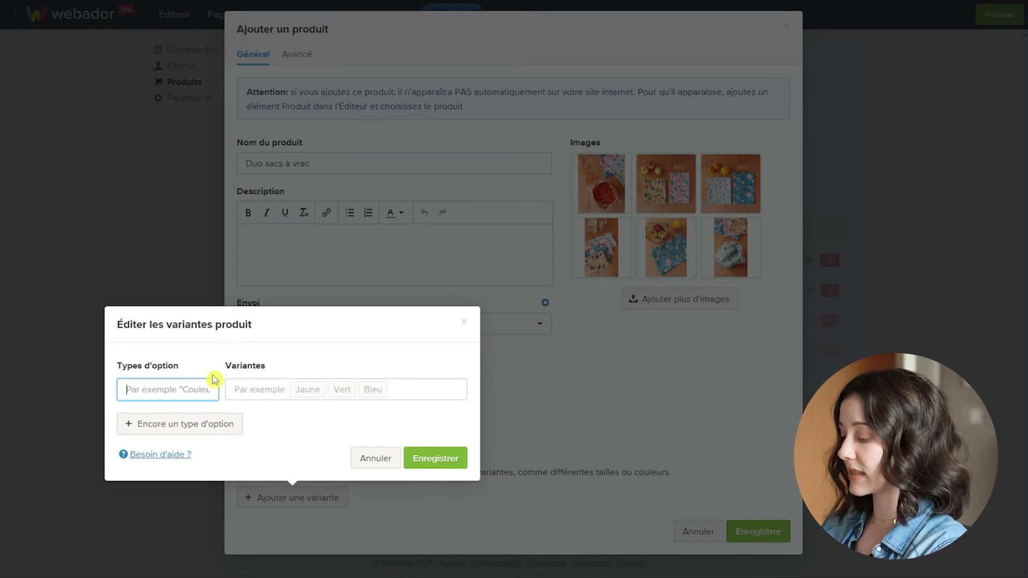
type("Ti")
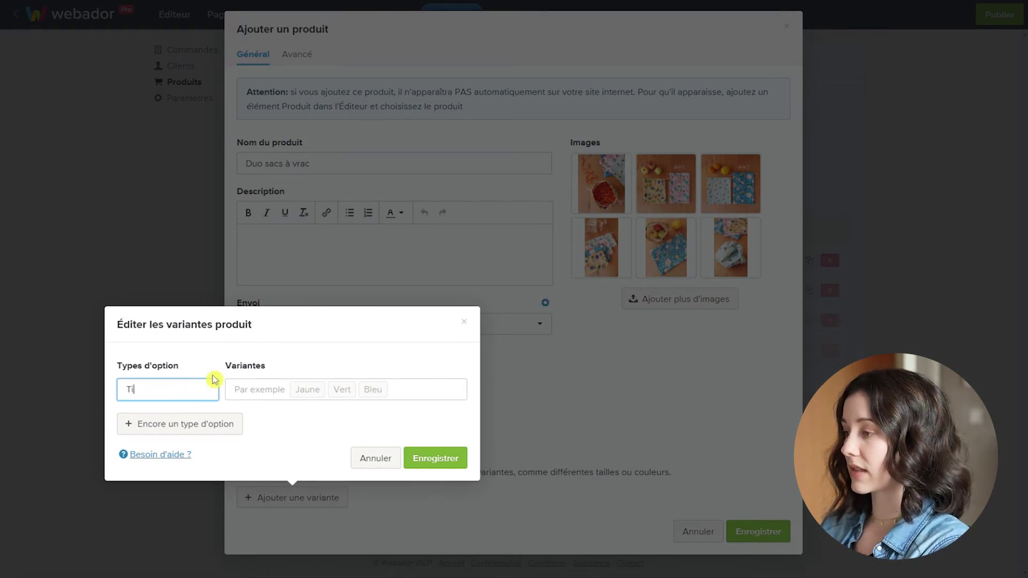
type("ssu")
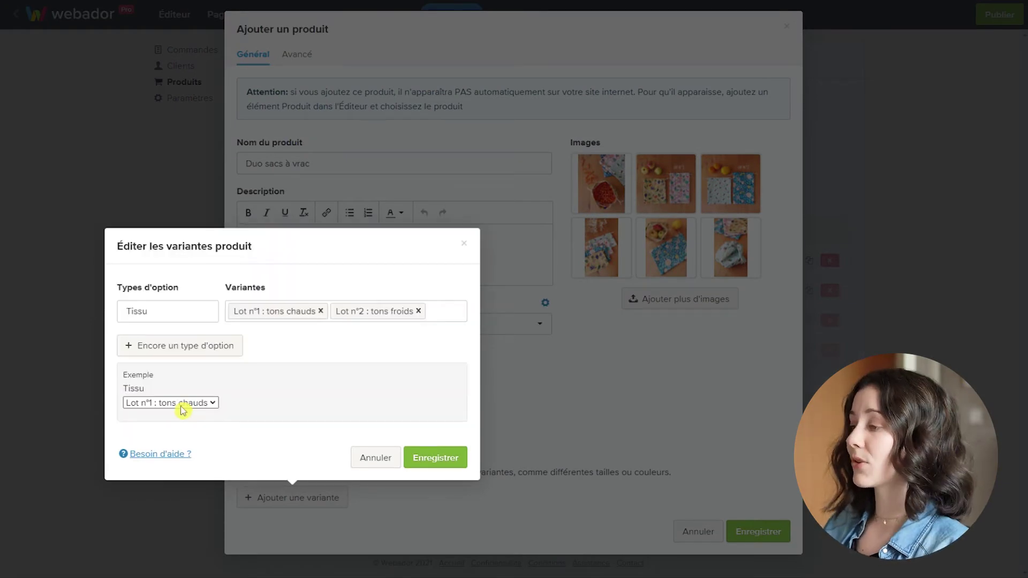
left_click(182, 404)
left_click(294, 395)
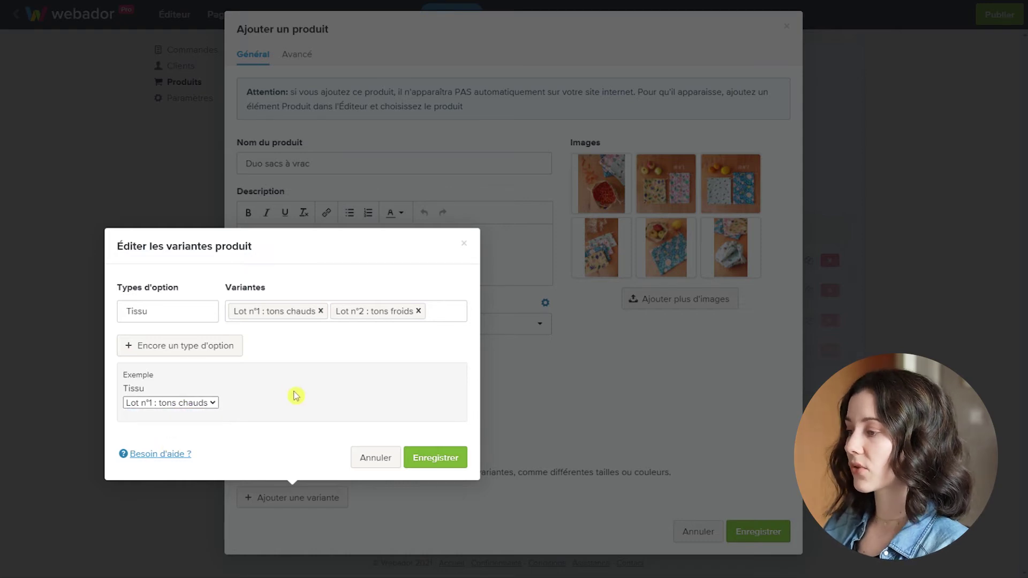
left_click(445, 464)
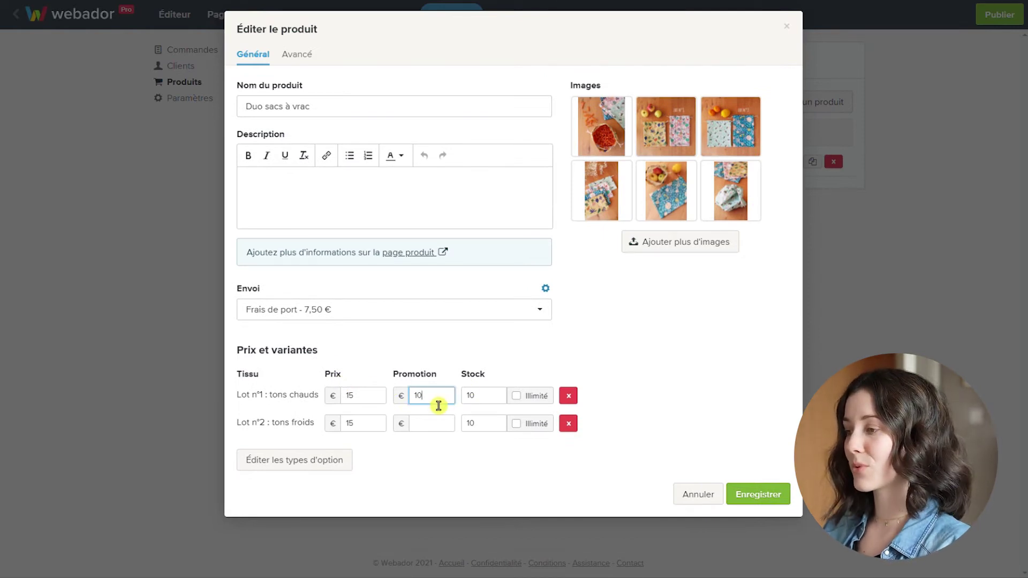
Step: Set the promotion for "Lot n°1 : tons chauds" to 10 €, leave the one for "Lot n°2 : tons froids" empty, and save the product
left_click(431, 427)
left_click(484, 463)
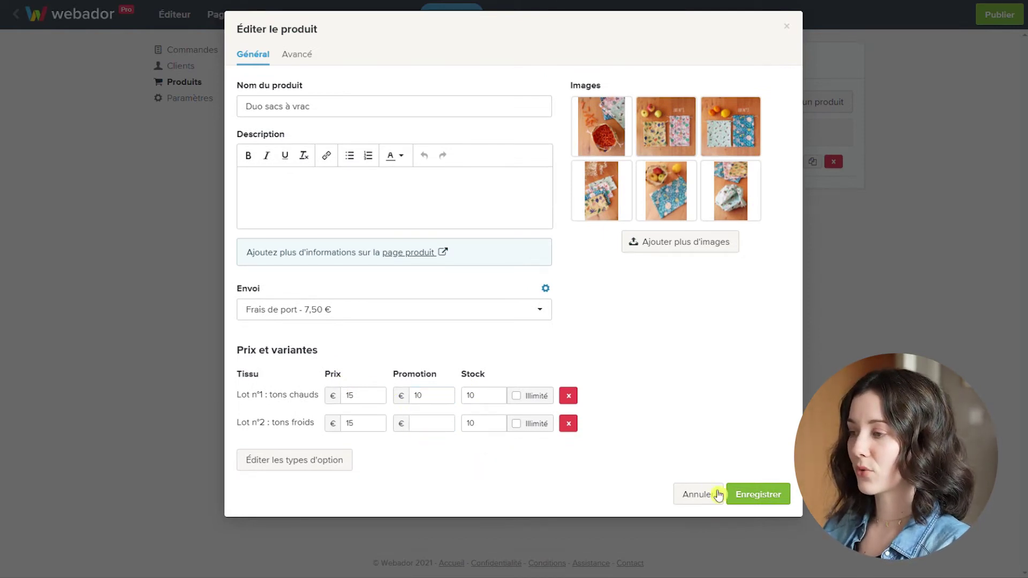
left_click(775, 503)
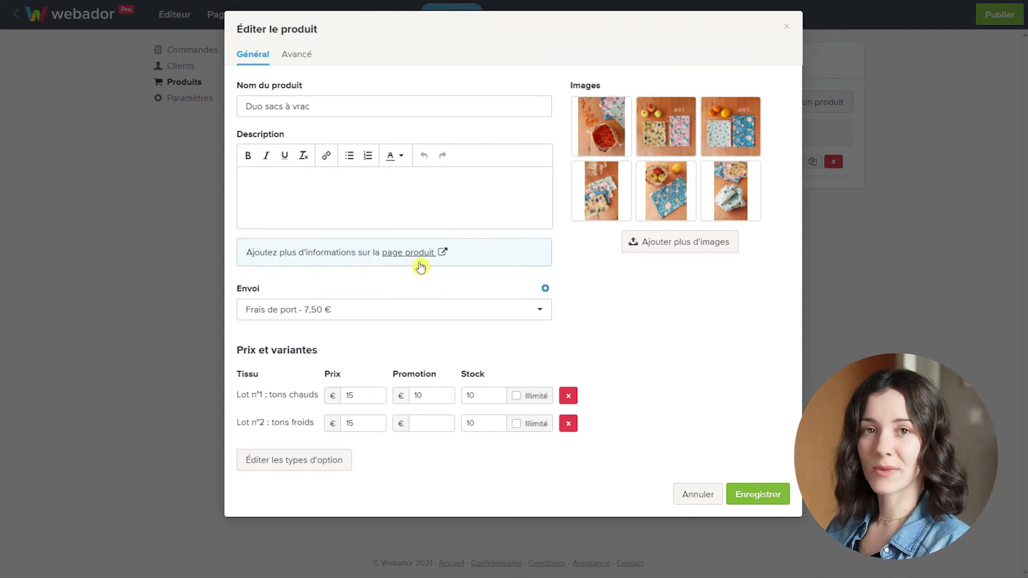
Step: Open the Duo sacs à vrac product page, add a text element below the product photos and paste the copied text into it
left_click(408, 252)
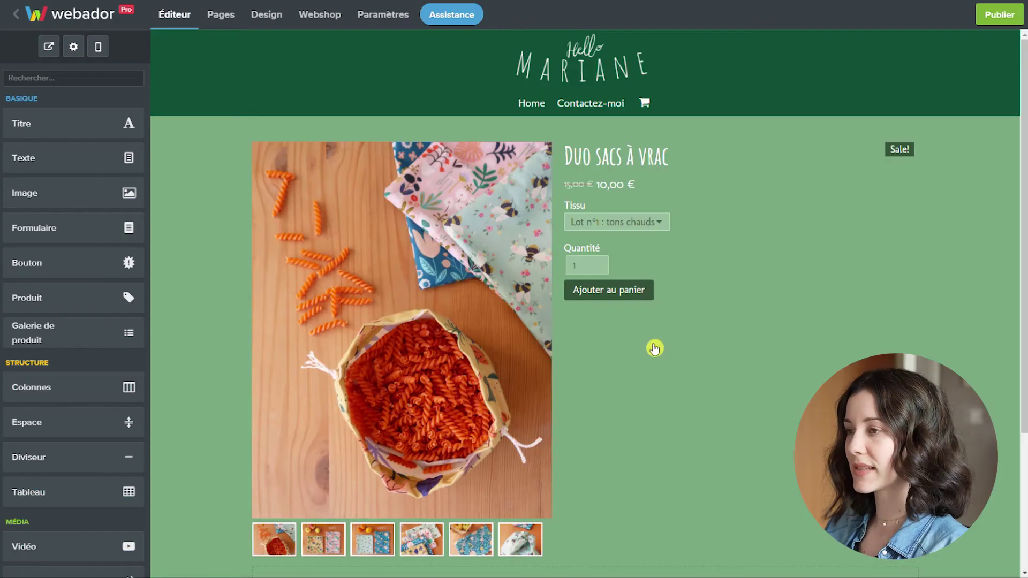
scroll(786, 301, "down", 3)
left_click_drag(44, 170, 553, 466)
left_click(331, 519)
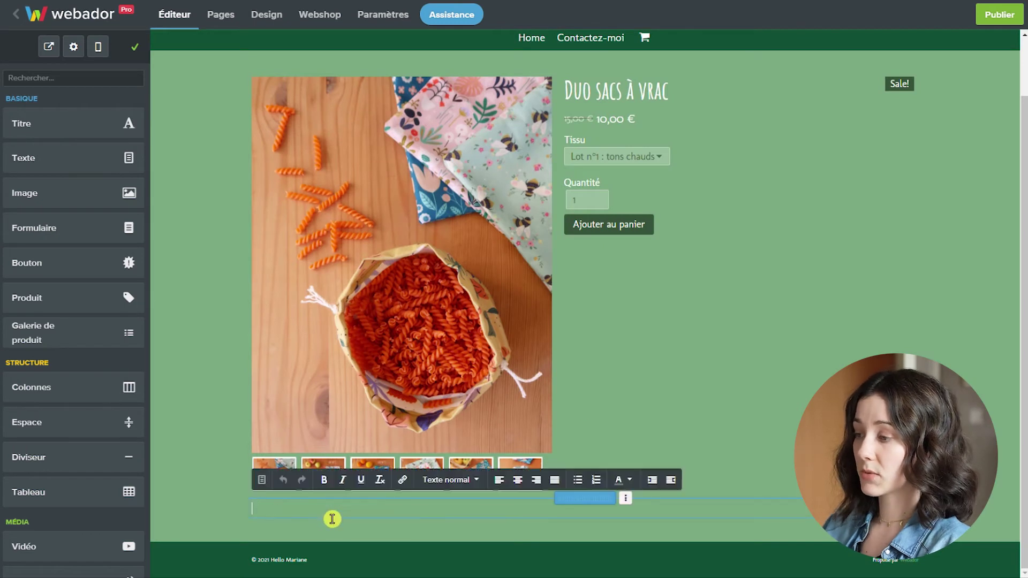
key("ctrl+v")
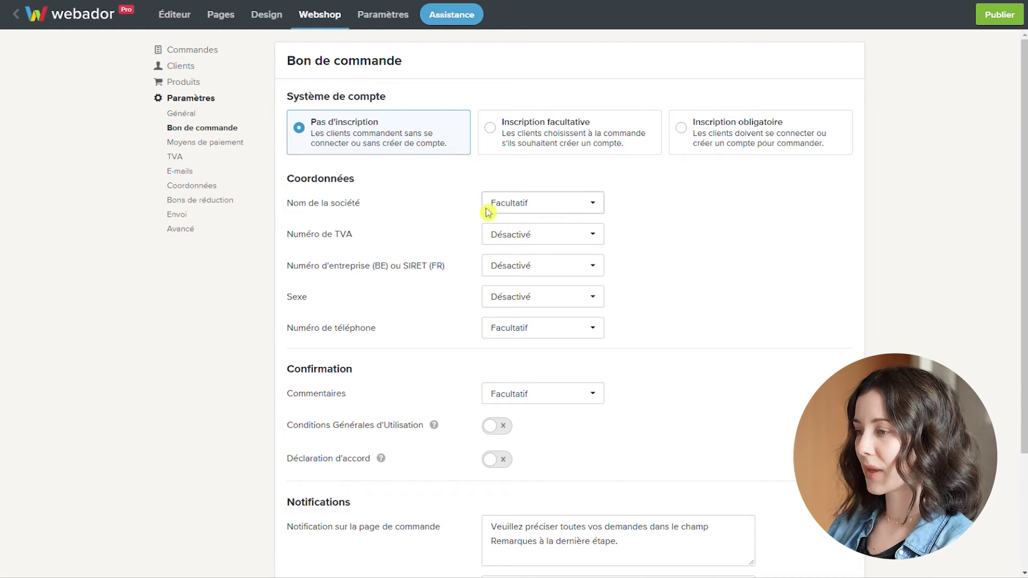
Step: Review the webshop settings for payment methods, VAT, e-mails including the order confirmation, discount vouchers and shipping
left_click(193, 142)
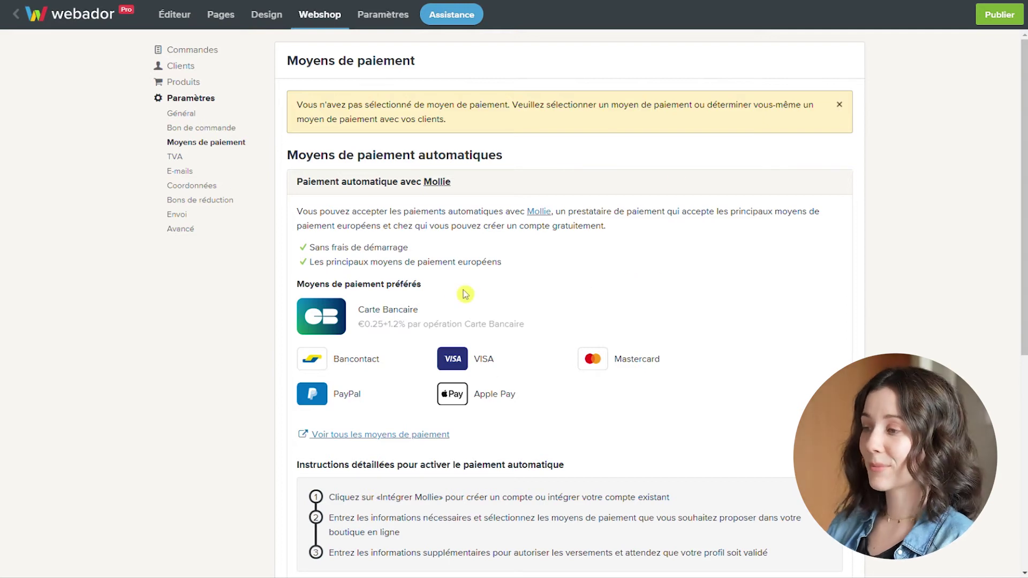
left_click(176, 156)
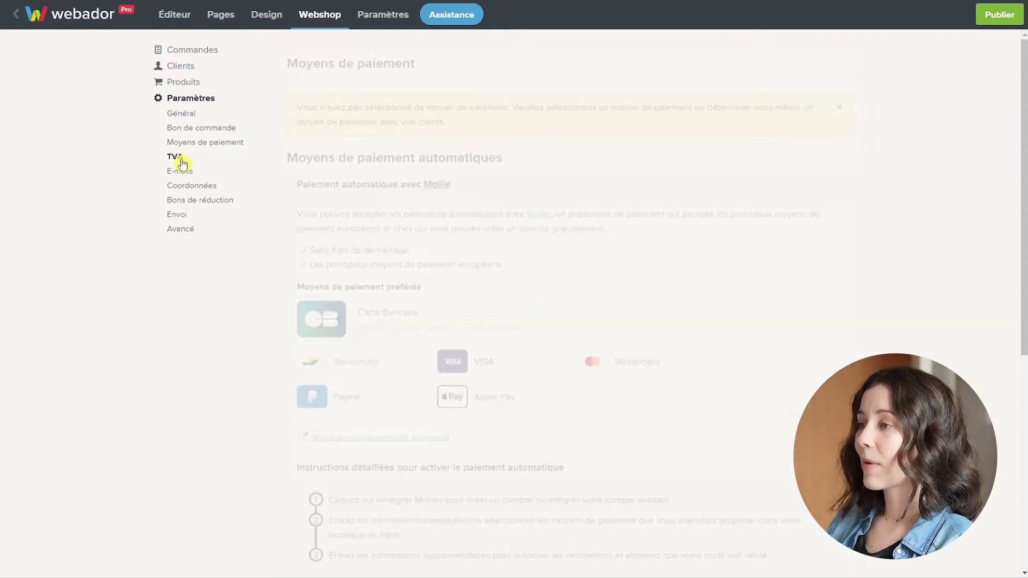
left_click(183, 172)
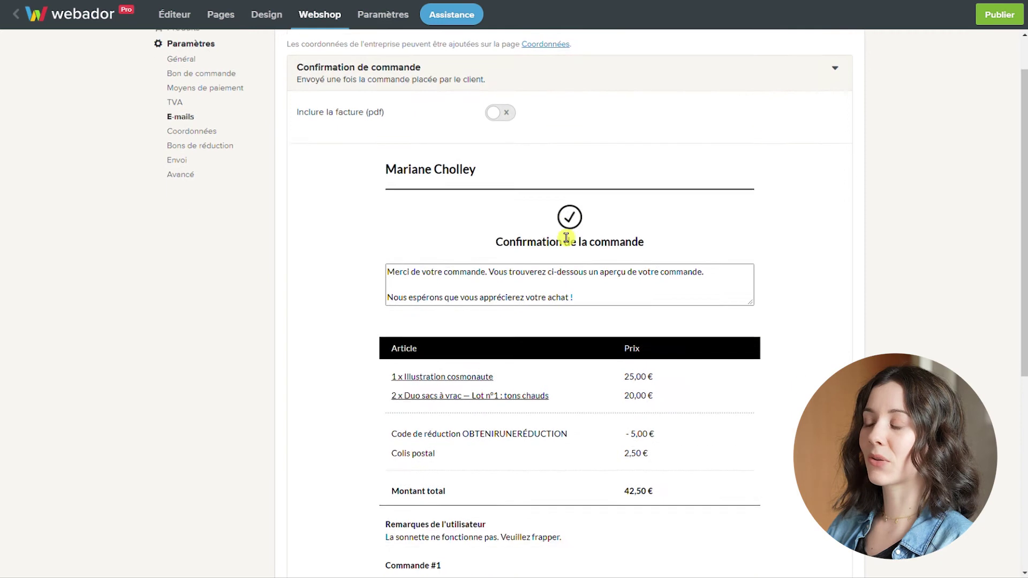
scroll(466, 296, "down", 5)
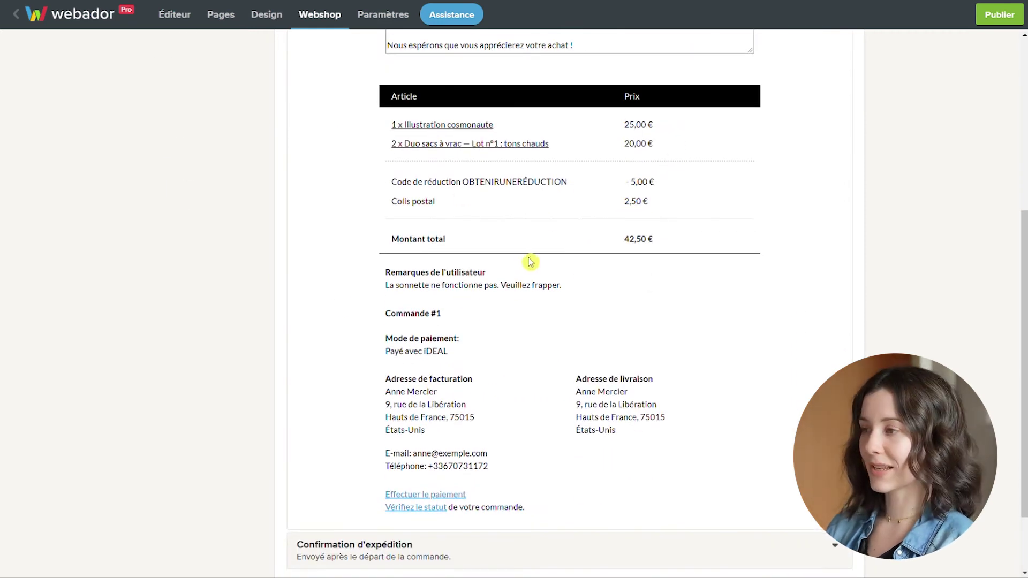
scroll(553, 227, "up", 5)
left_click(178, 214)
left_click(202, 200)
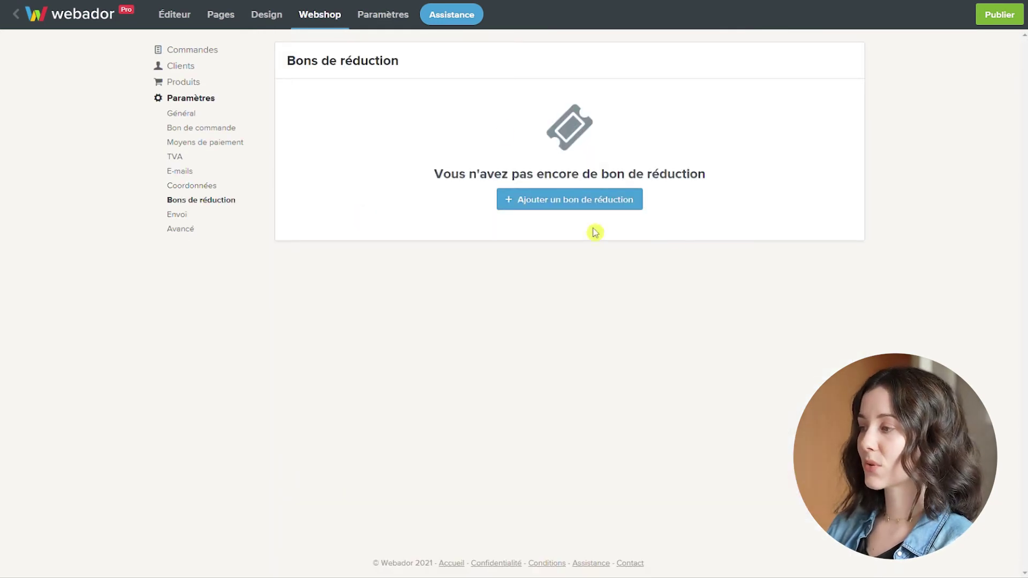
left_click(182, 217)
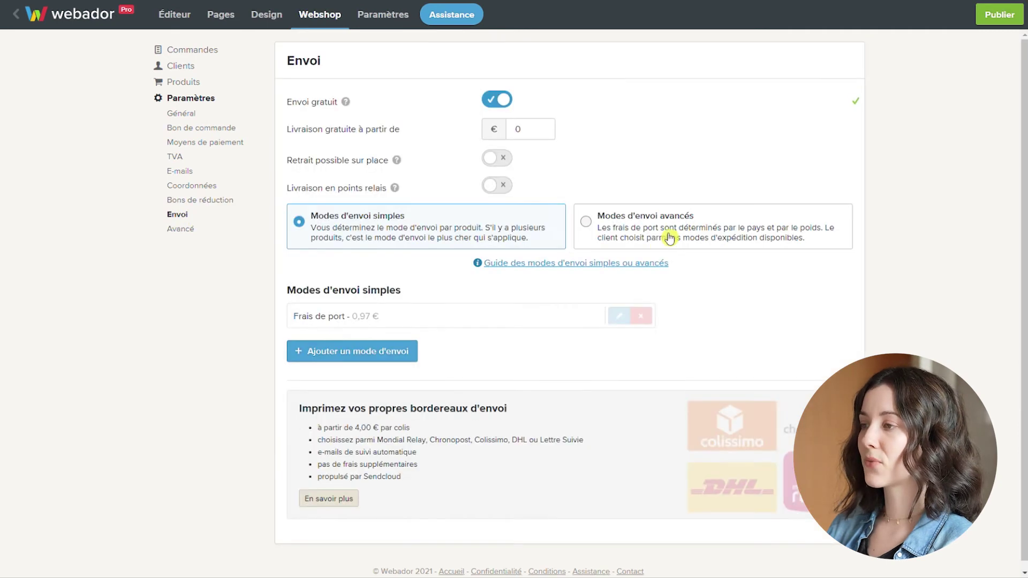
Step: Try out the free shipping option and its minimum order amount in the shipping settings, and switch free shipping off
left_click(505, 106)
left_click(500, 105)
left_click_drag(547, 134, 503, 145)
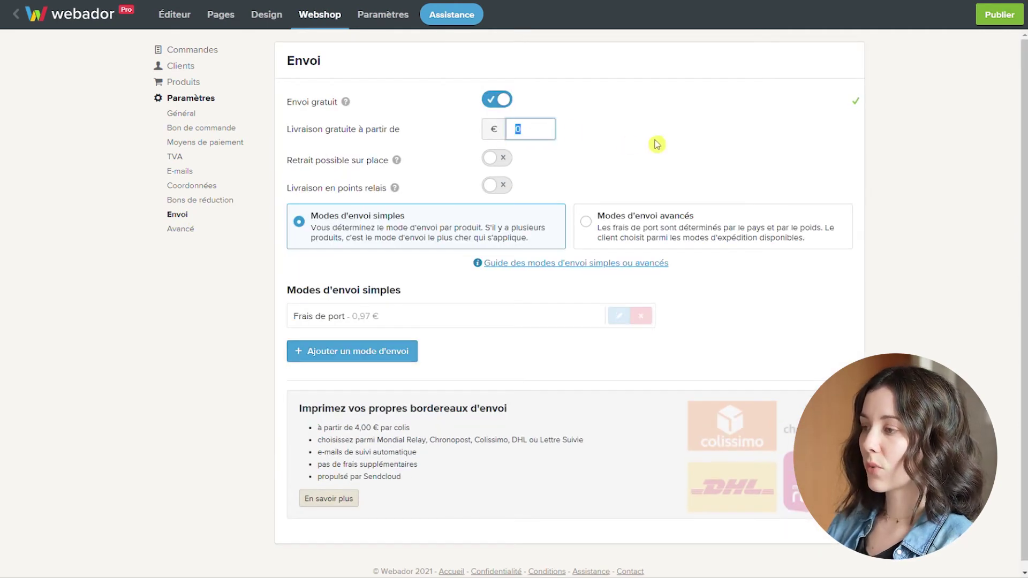
left_click(499, 103)
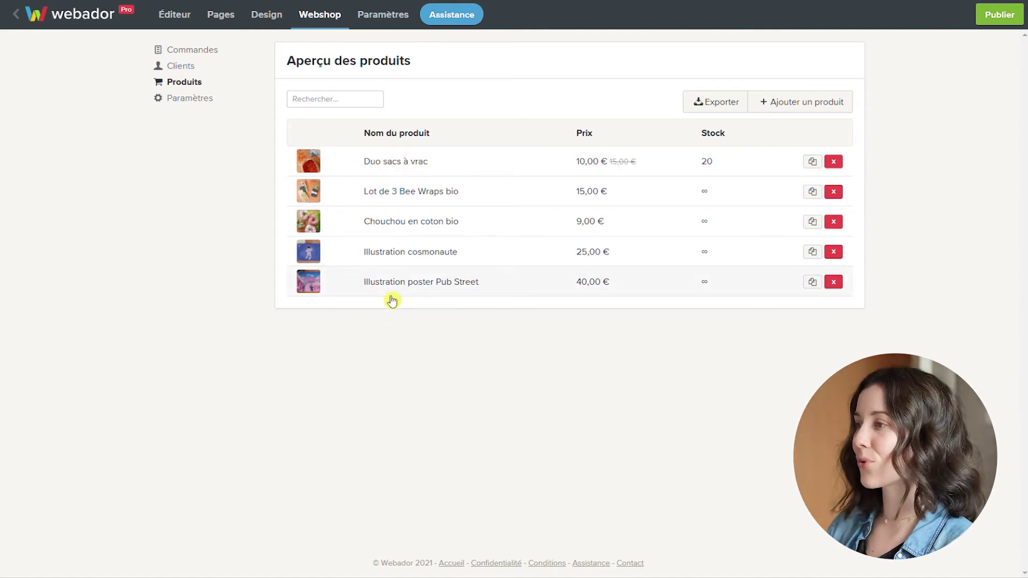
Step: Create a new page named "Ma boutique" without banner or sidebar and with empty page content
left_click(232, 28)
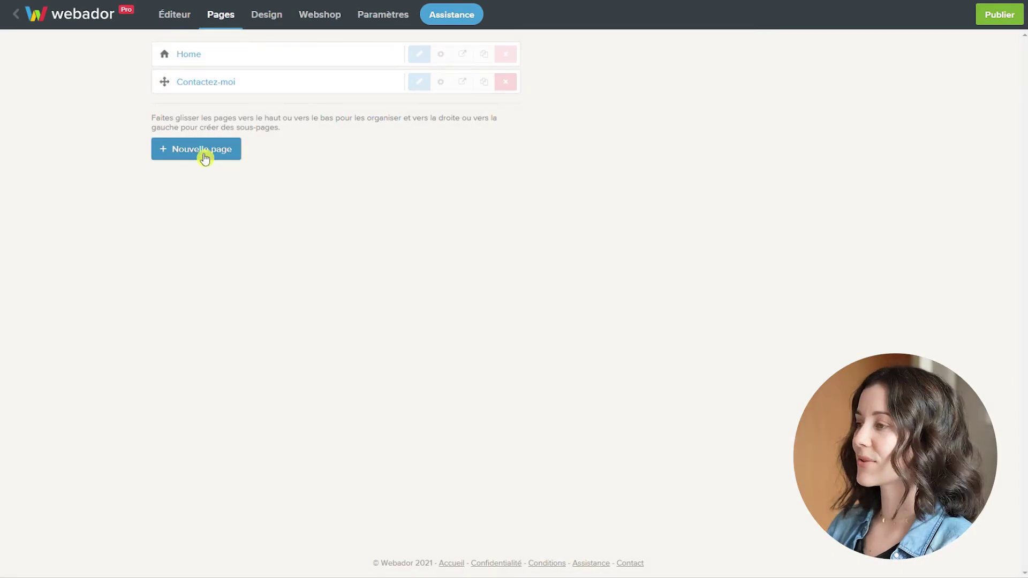
left_click(205, 157)
left_click(480, 94)
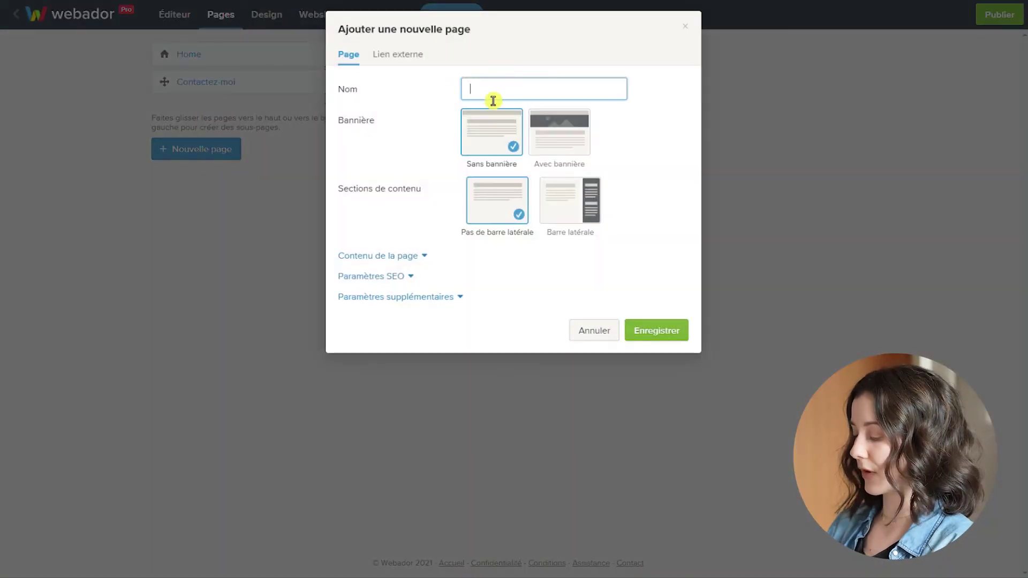
type("Ma bo")
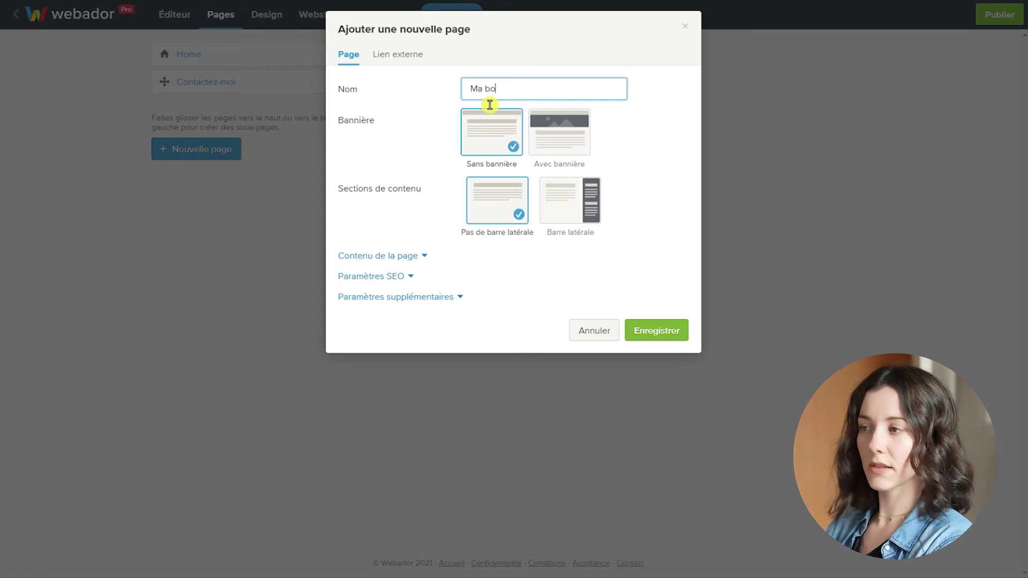
type("utique")
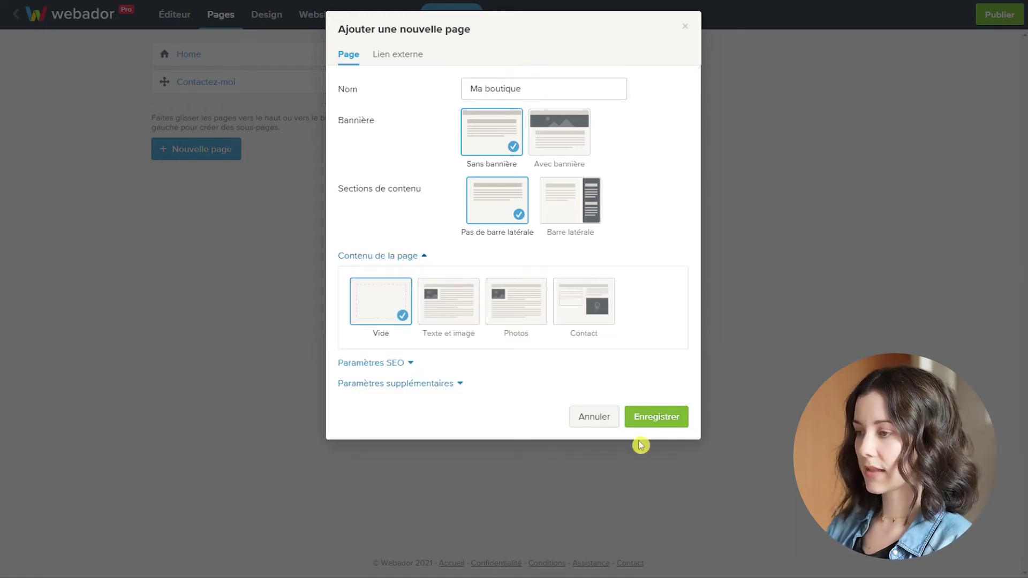
left_click(663, 423)
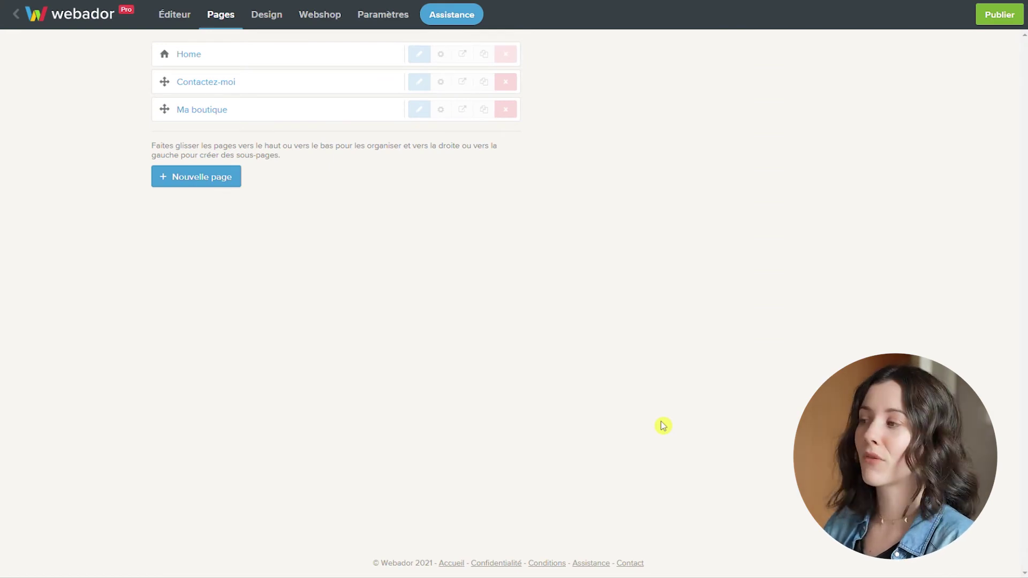
Step: Create two more pages named "Créations en tissu" and "Illustrations"
left_click(210, 185)
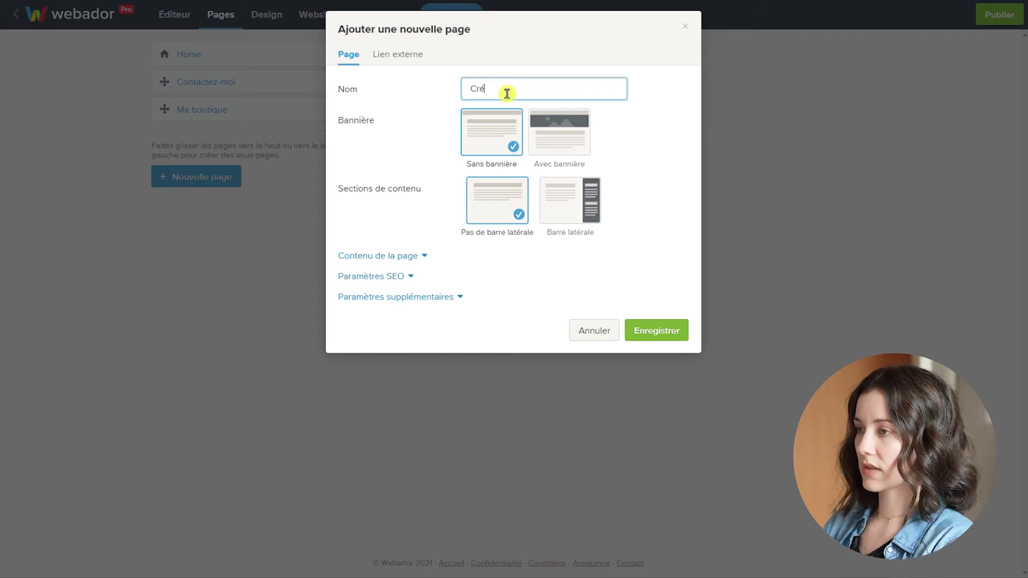
type("tions en tissu")
key("Return")
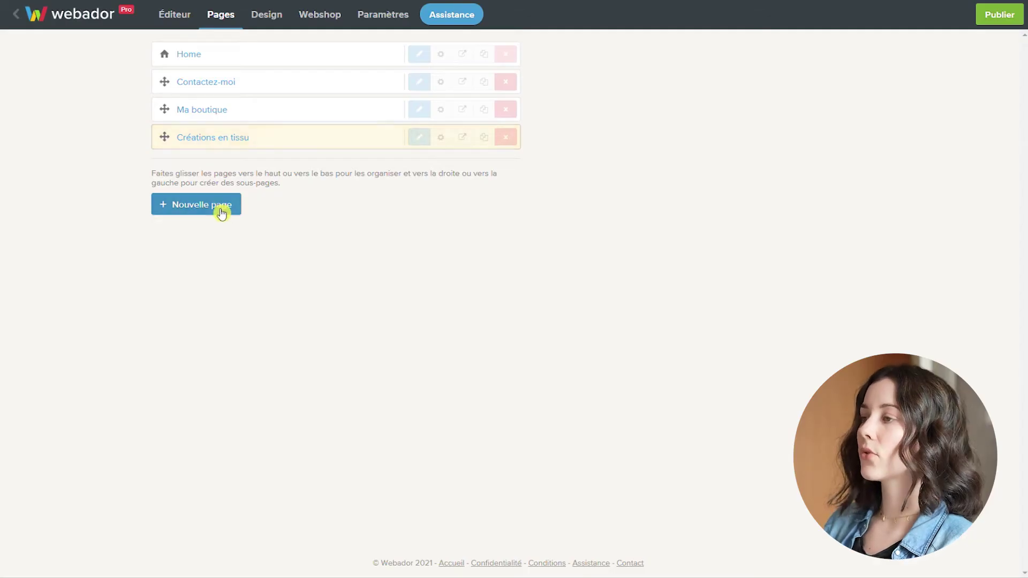
left_click(222, 214)
type("Illustrations")
key("Return")
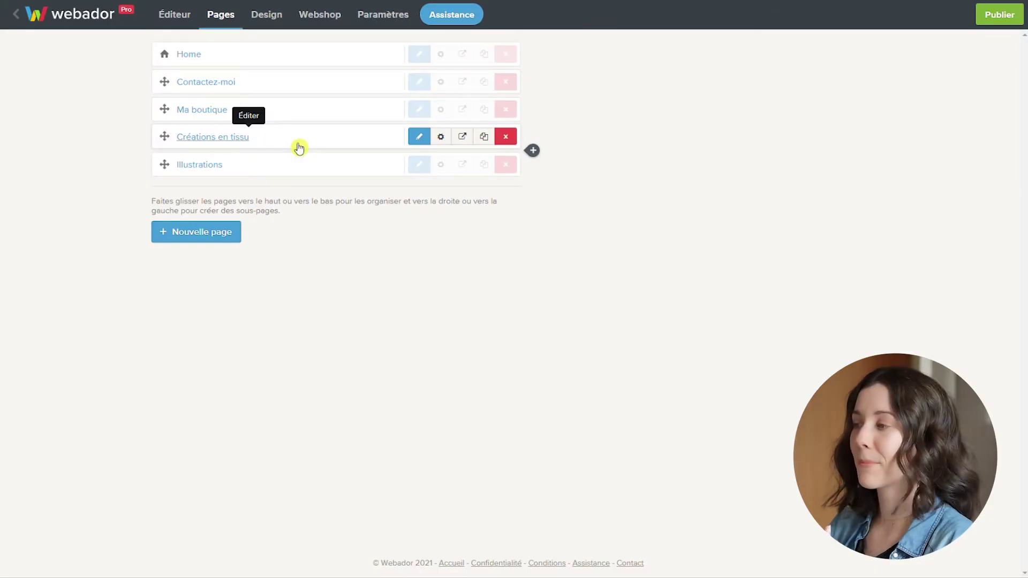
Step: Nest Créations en tissu and Illustrations as sub-pages of Ma boutique and move Contactez-moi to the end of the page list
left_click_drag(298, 148, 270, 172)
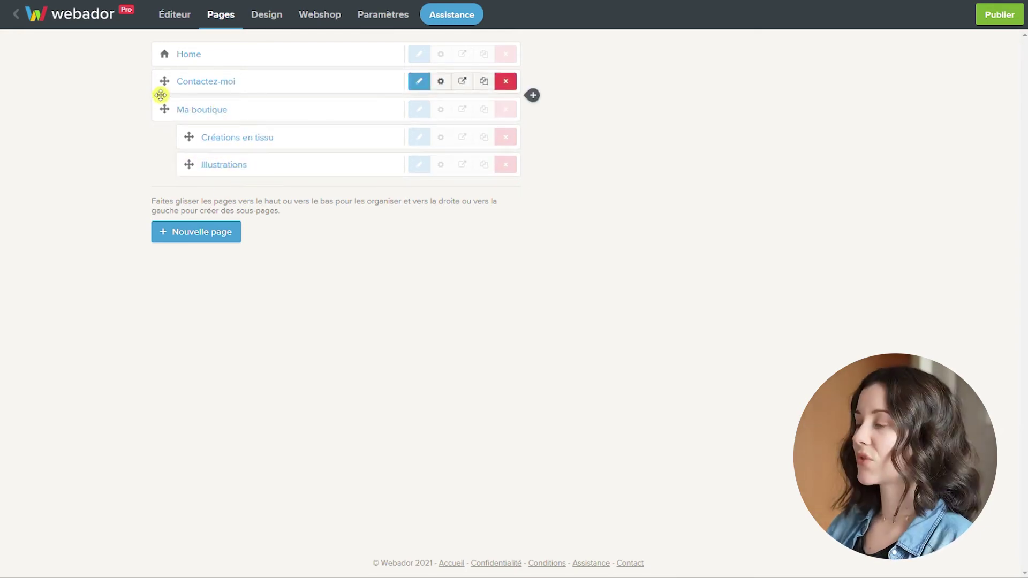
left_click_drag(172, 85, 177, 169)
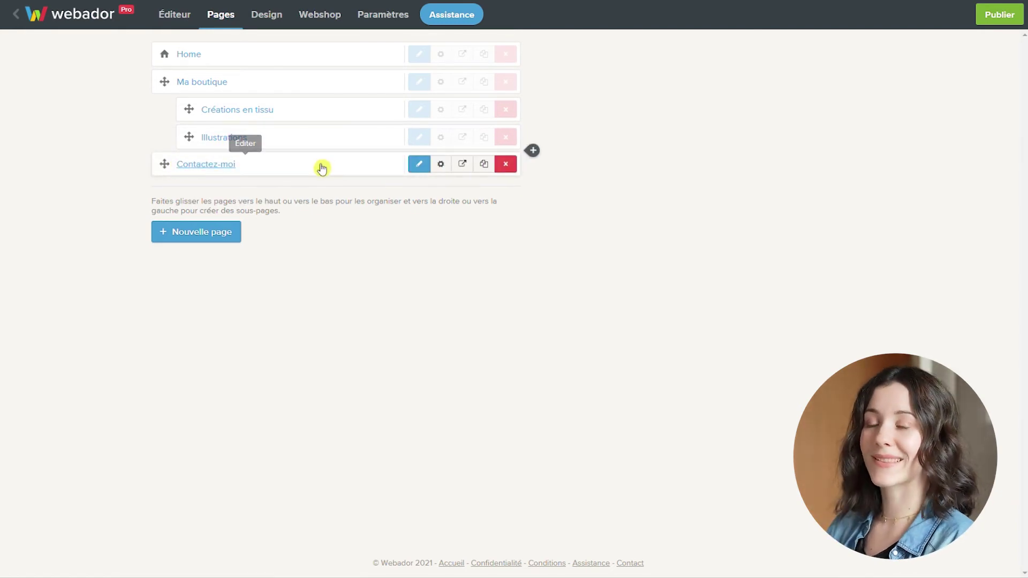
Step: Build a two-column layout on the Ma boutique page with the Illustrations image in the first column and the Créations en tissu image in the second
left_click(420, 83)
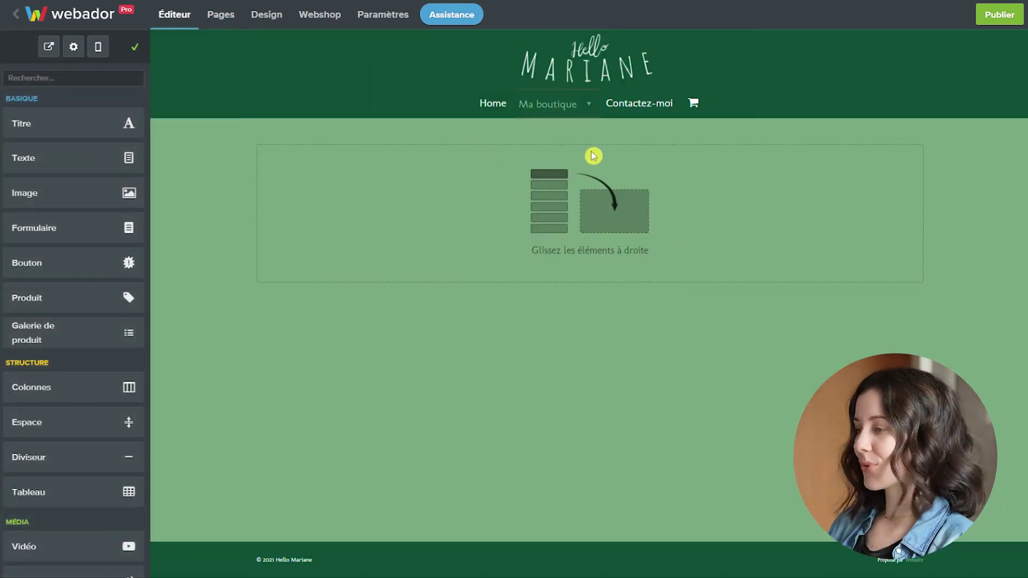
left_click_drag(71, 397, 587, 216)
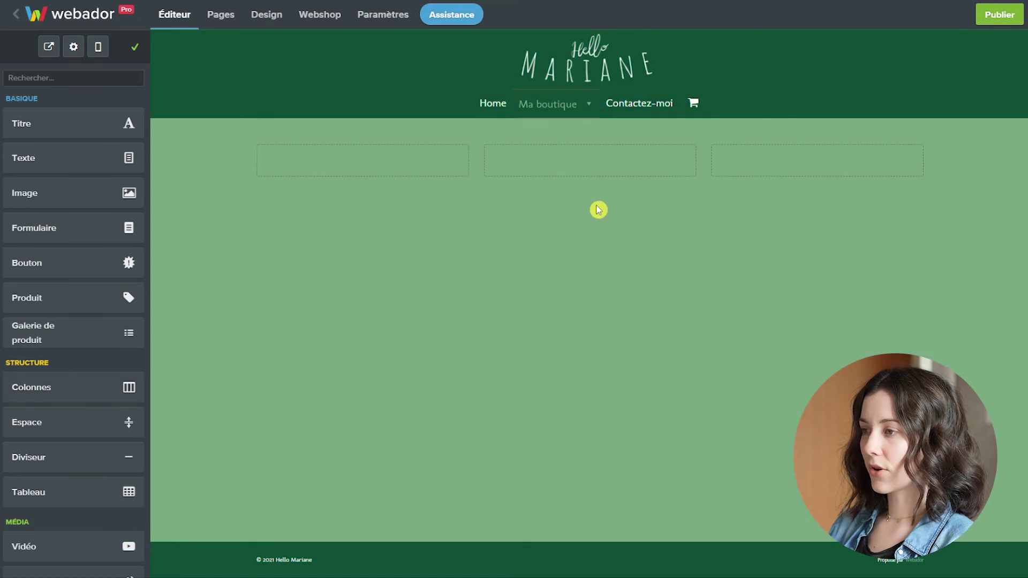
left_click(471, 150)
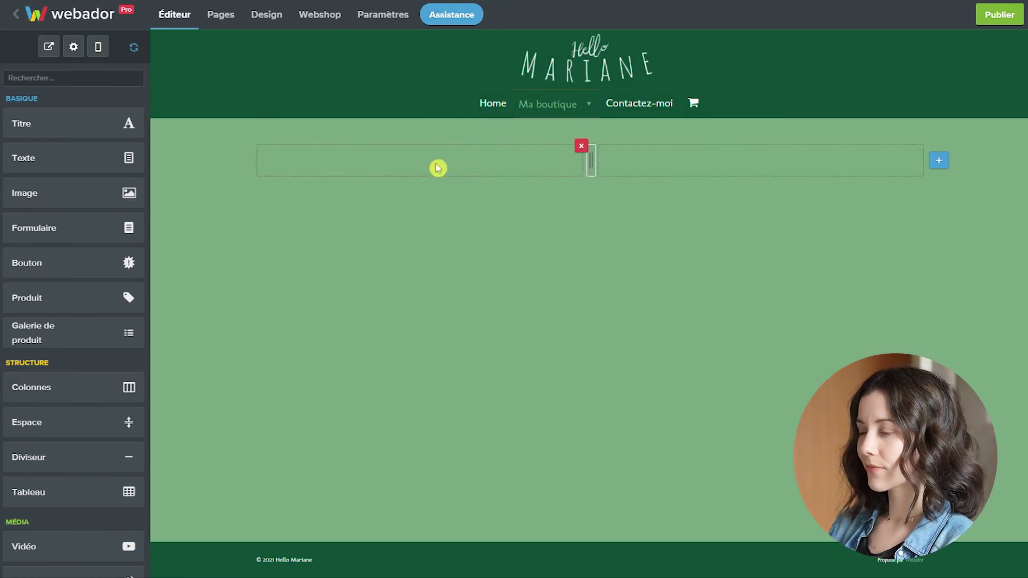
left_click_drag(60, 206, 293, 191)
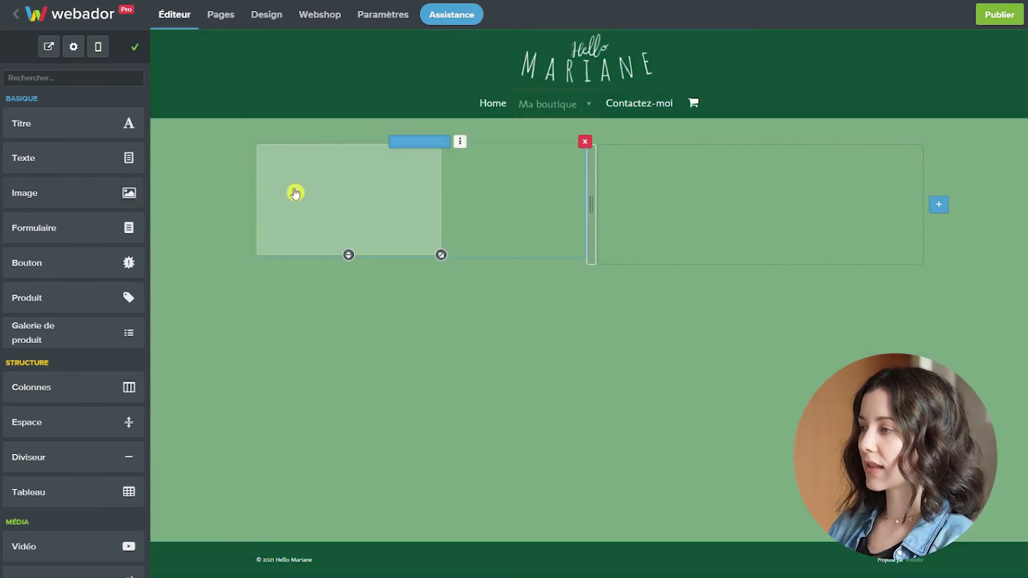
left_click_drag(55, 195, 803, 203)
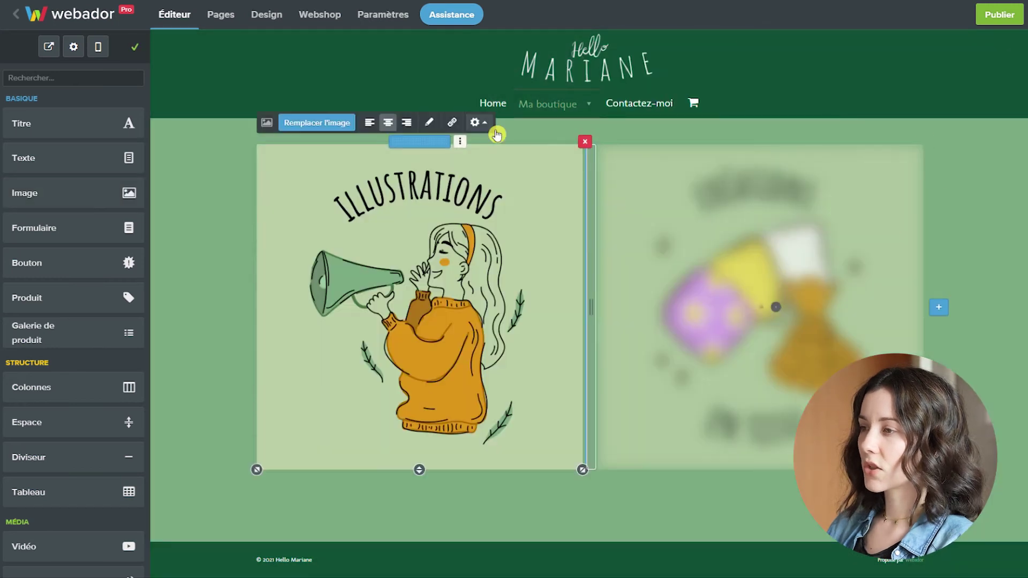
Step: Give both category images the Cercle shape and shrink them to matching sizes
left_click(482, 123)
left_click(502, 154)
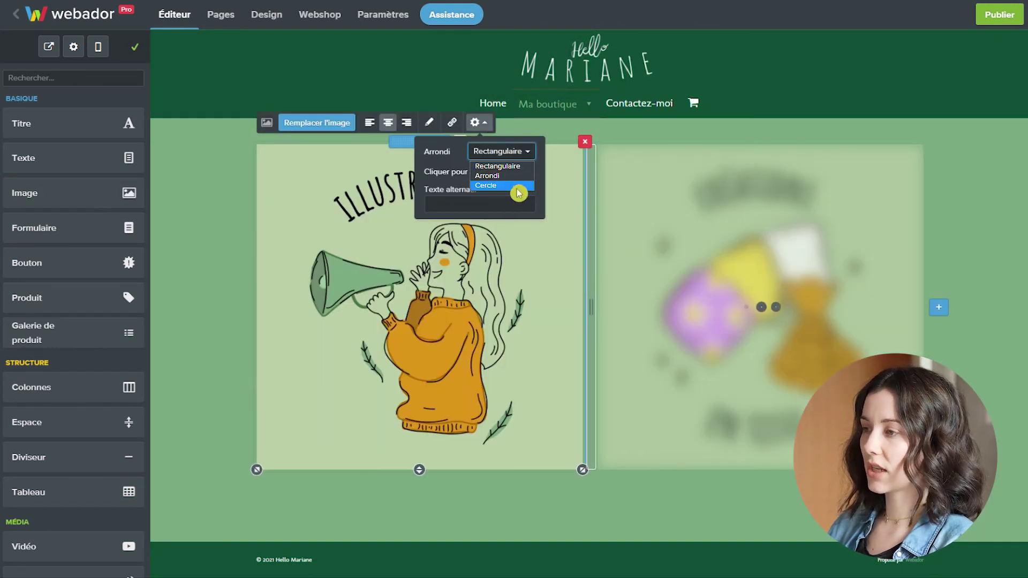
left_click(508, 191)
left_click(736, 234)
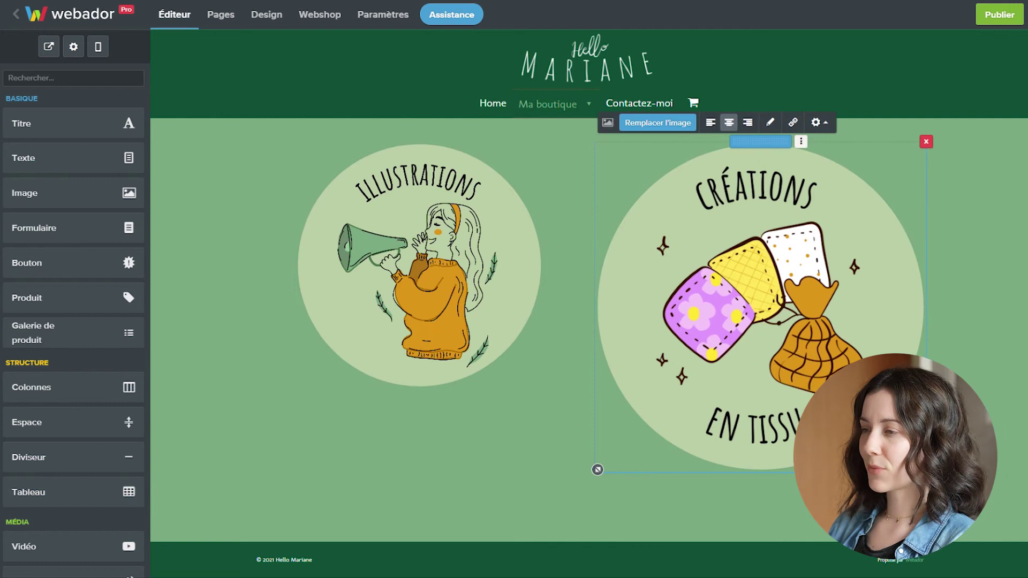
left_click_drag(596, 470, 636, 393)
Step: Add a button beneath each image, label the Illustrations one "Pour décorer votre intérieur" and give it the pencil icon
left_click_drag(53, 263, 413, 387)
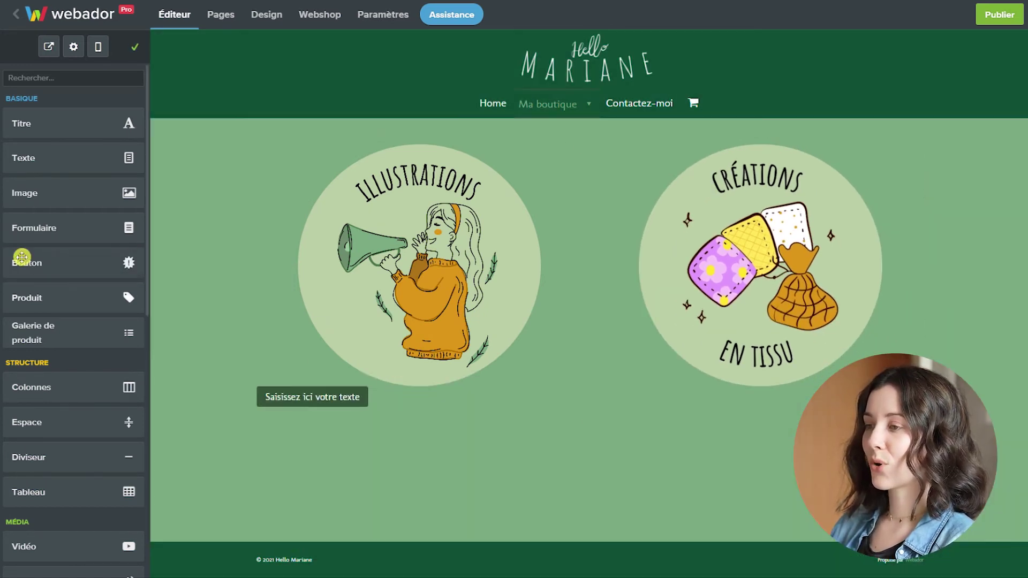
left_click_drag(56, 269, 778, 402)
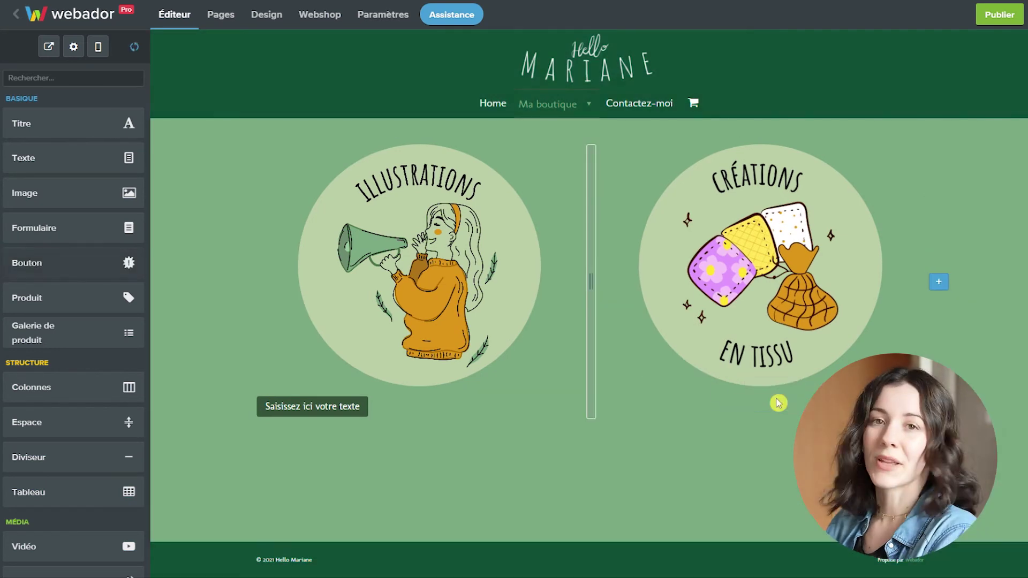
type("Pour décorer votre intérieur")
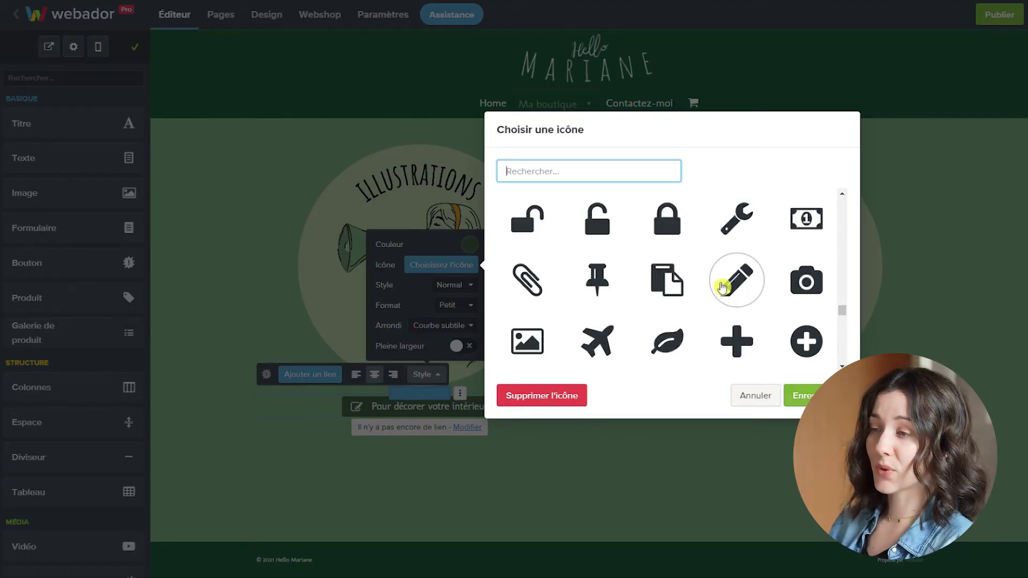
left_click(723, 287)
left_click(803, 395)
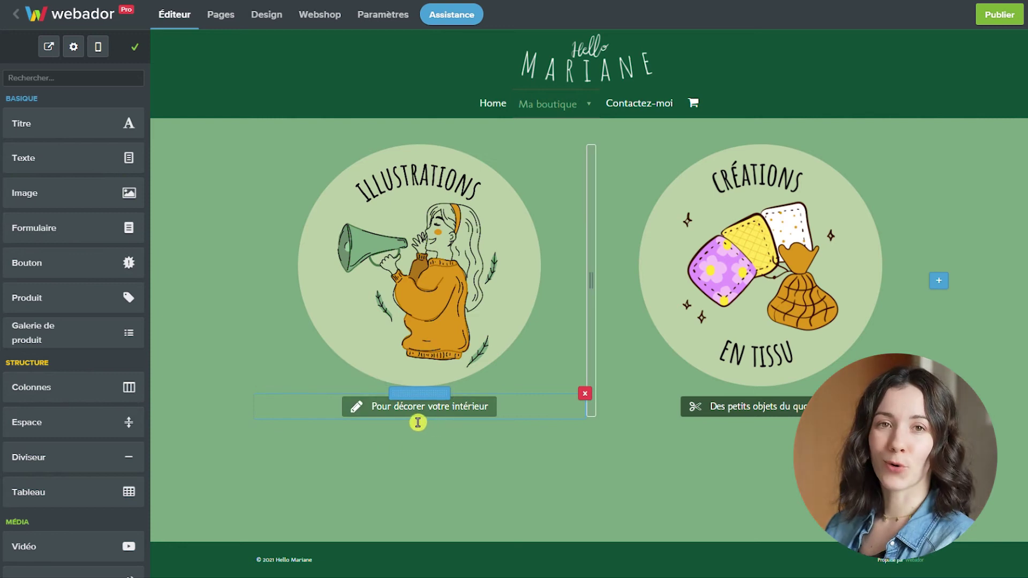
Step: Link the "Pour décorer votre intérieur" button to the internal Illustrations page
left_click(402, 417)
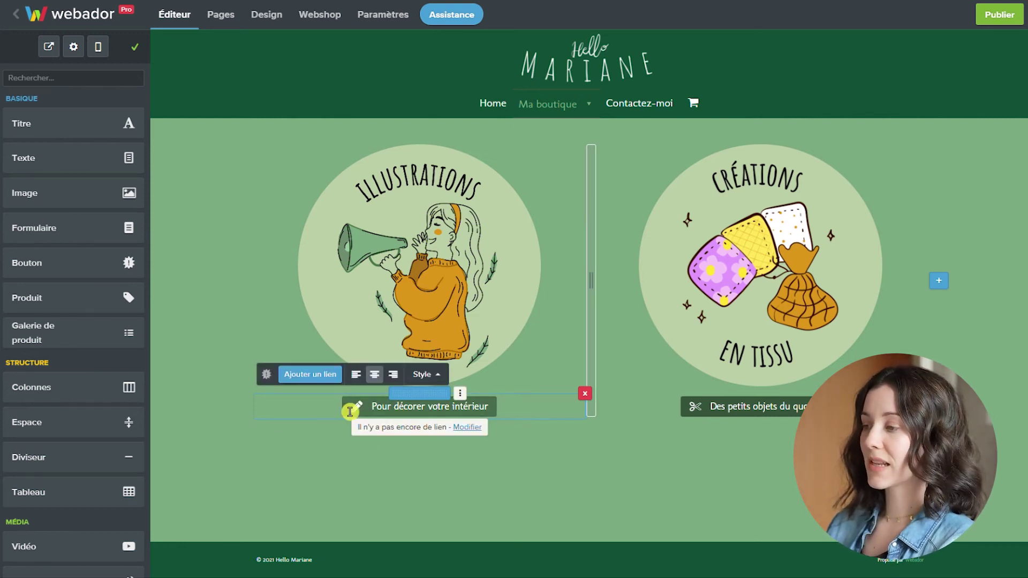
left_click(302, 381)
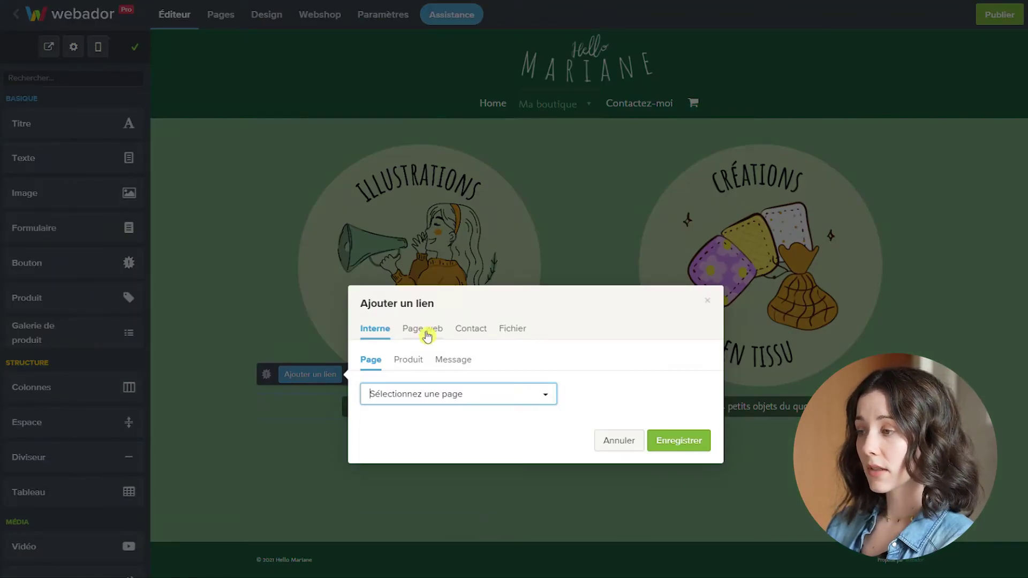
left_click(412, 395)
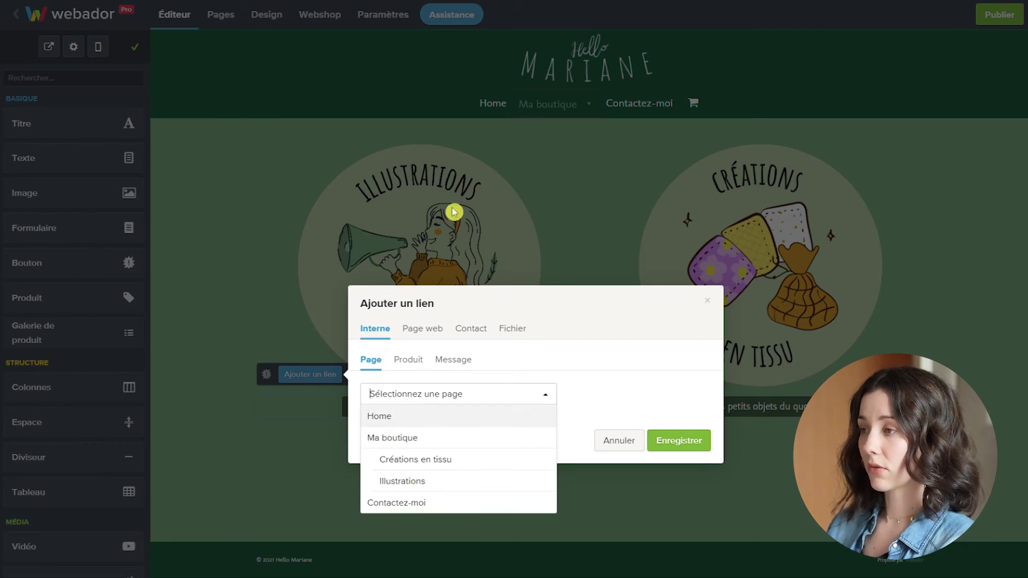
left_click(451, 485)
left_click(699, 445)
Step: Link the button beneath the Créations en tissu image to the internal Créations en tissu page
left_click(658, 375)
left_click(357, 395)
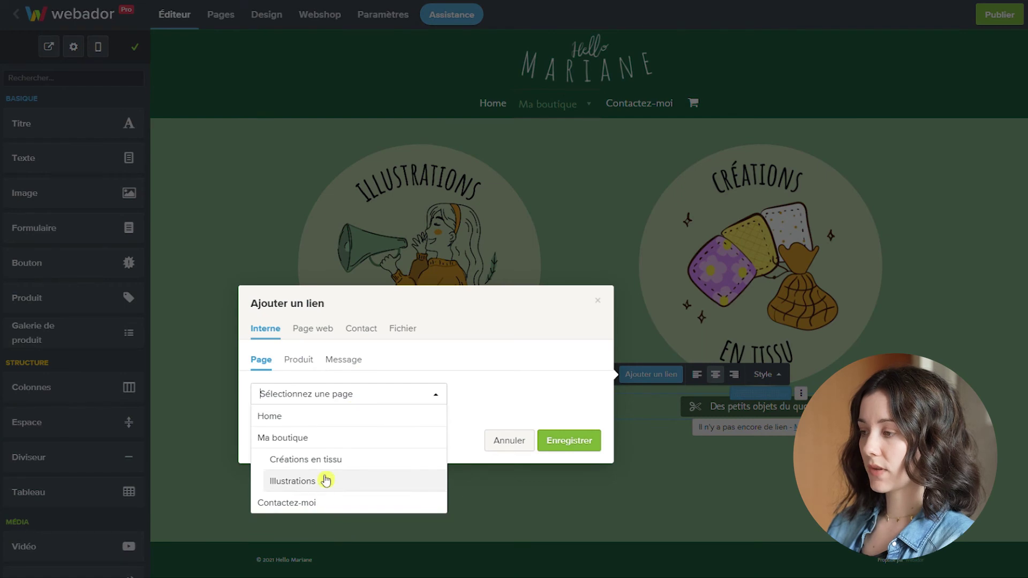
left_click(315, 461)
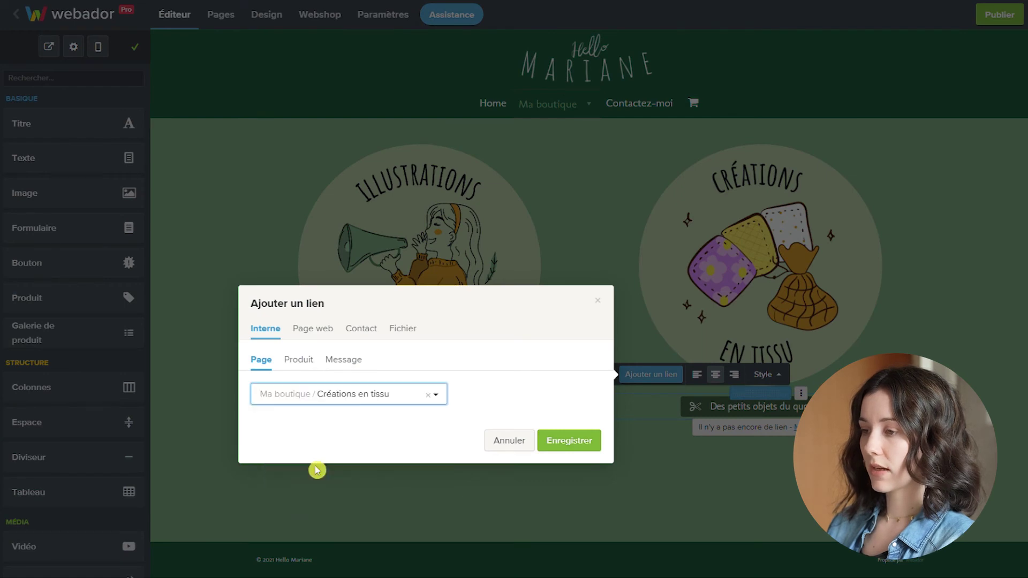
left_click(576, 446)
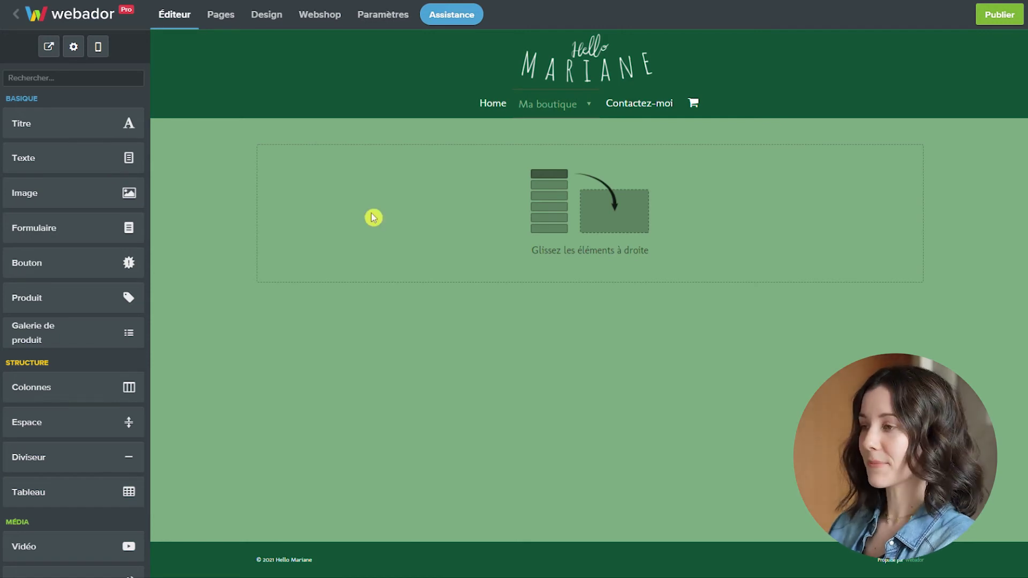
Step: Add a product element to the empty Illustrations page and assign an existing illustration product to it
left_click_drag(47, 309, 519, 227)
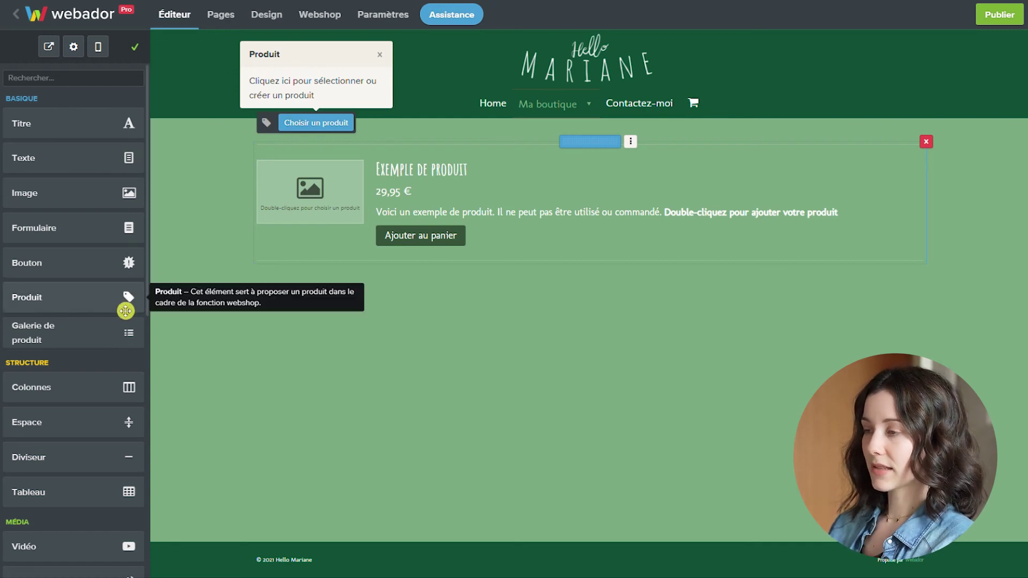
left_click(316, 122)
left_click(454, 164)
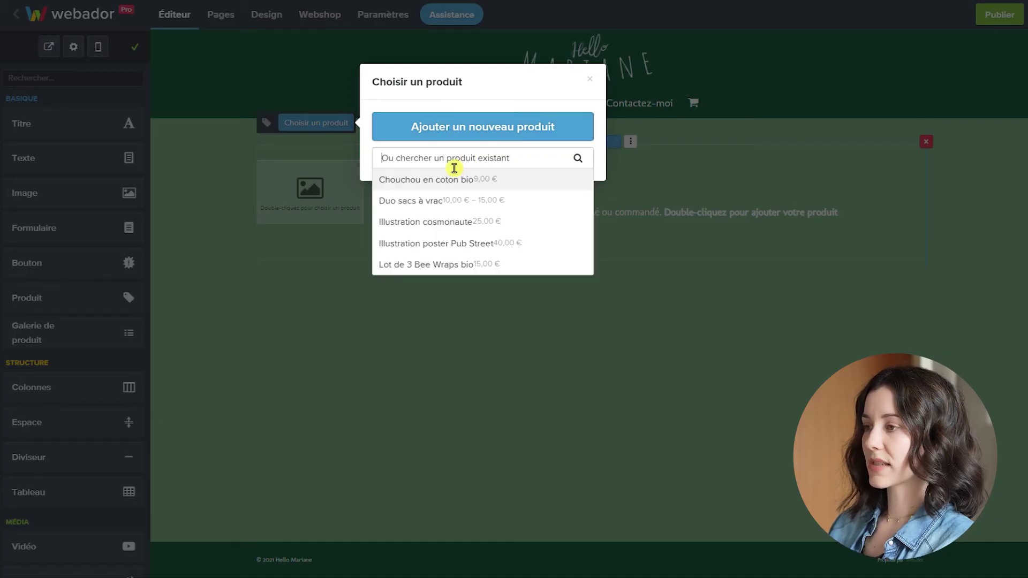
left_click(444, 235)
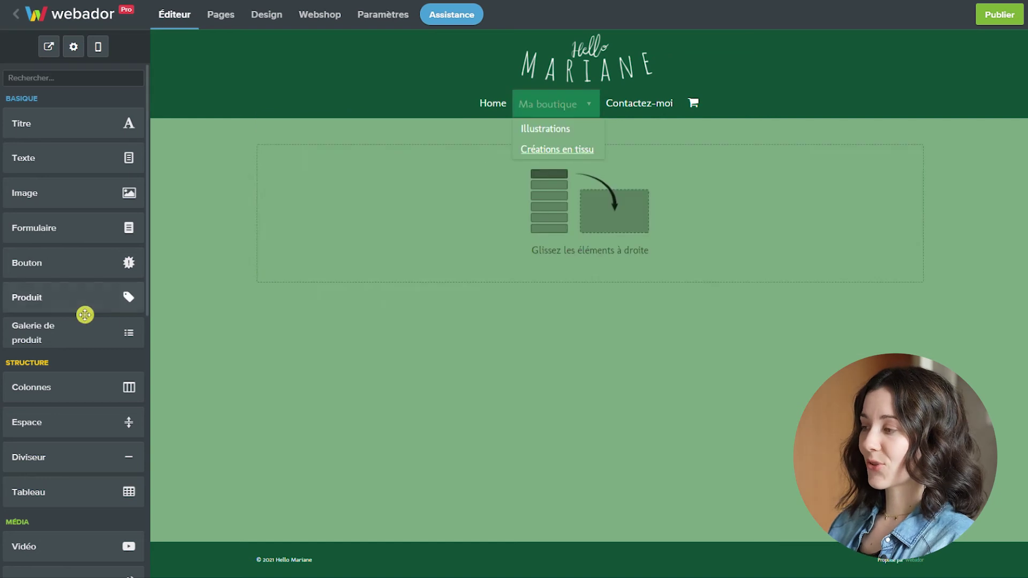
Step: Add a product gallery to the empty Créations en tissu page containing Chouchou en coton bio, Duo sacs à vrac and Lot de 3 Bee Wraps bio
left_click_drag(72, 347, 507, 234)
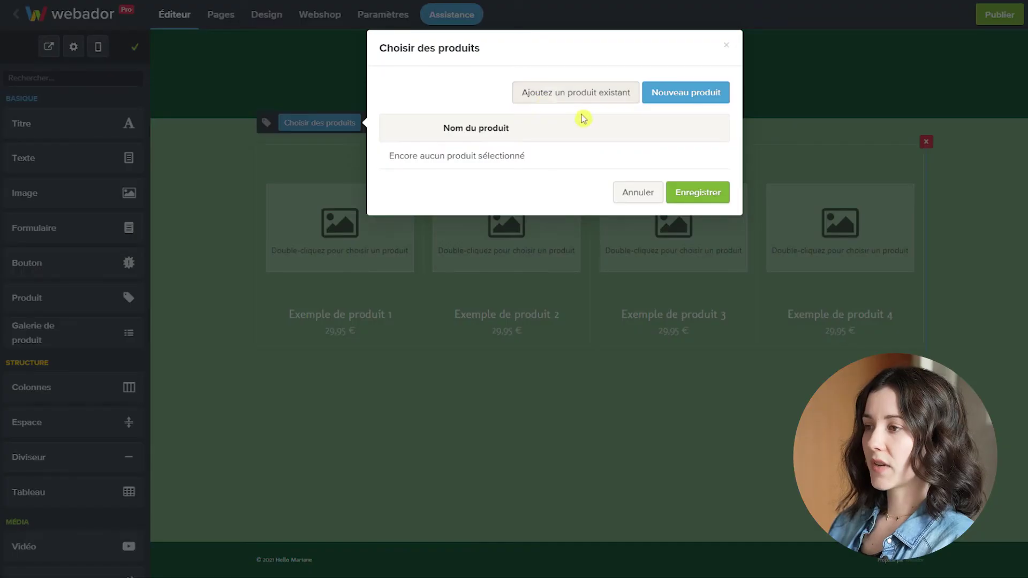
left_click(587, 100)
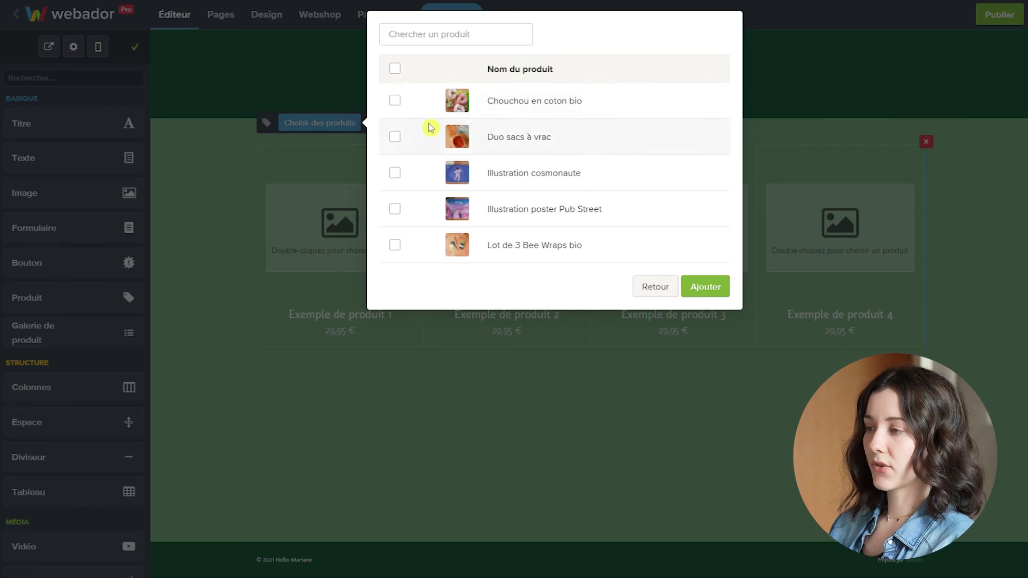
left_click(396, 141)
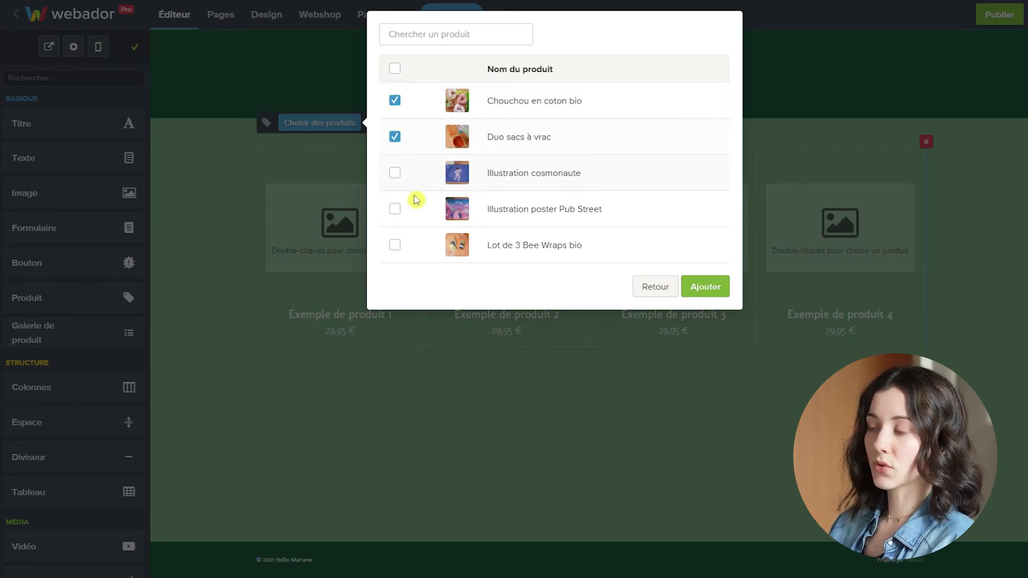
left_click(397, 247)
left_click(713, 289)
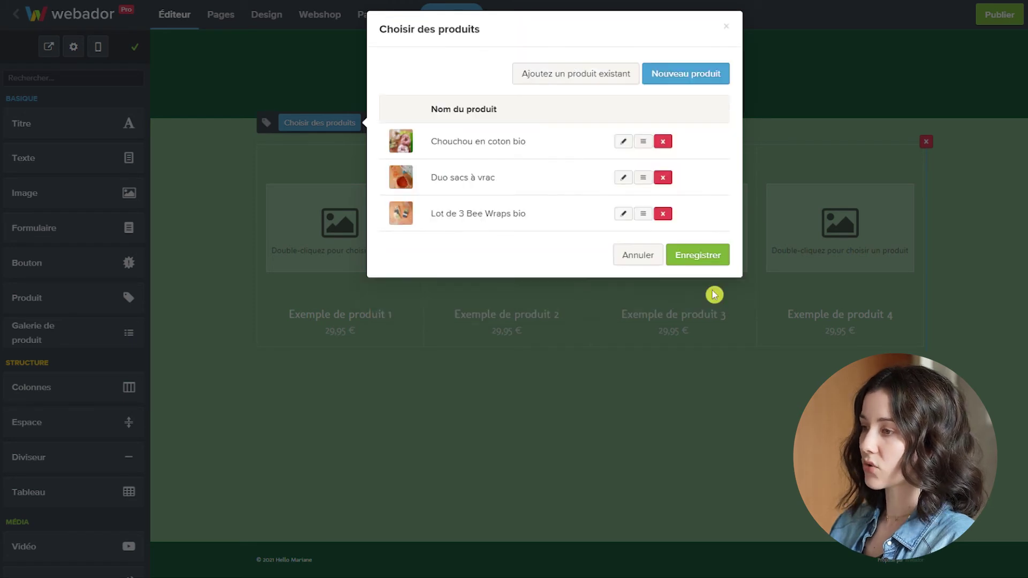
left_click(702, 260)
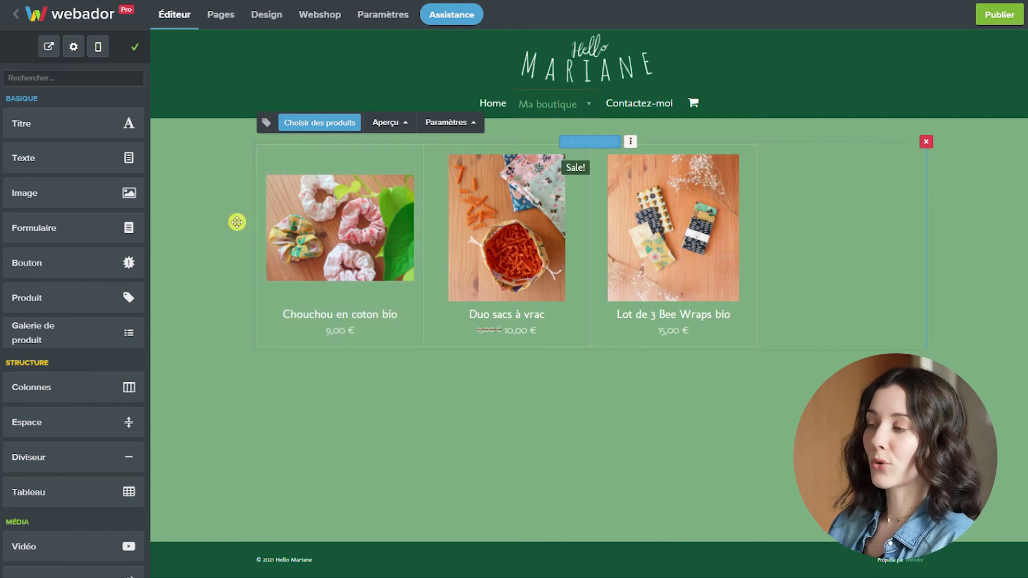
Step: Set the product gallery's appearance to Simple style, Grand format and square Carré (1:1) images
left_click(387, 122)
left_click(407, 192)
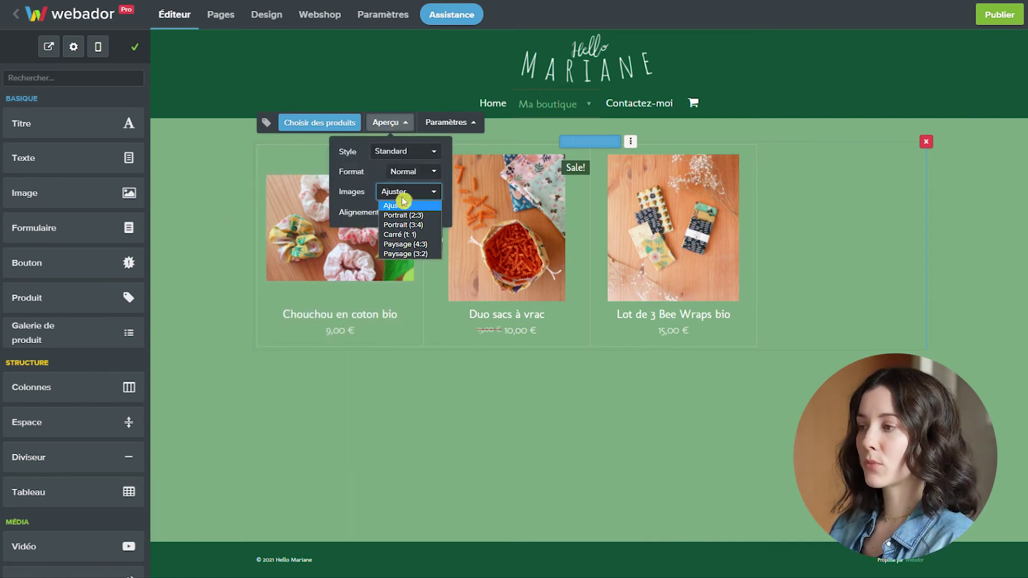
left_click(416, 237)
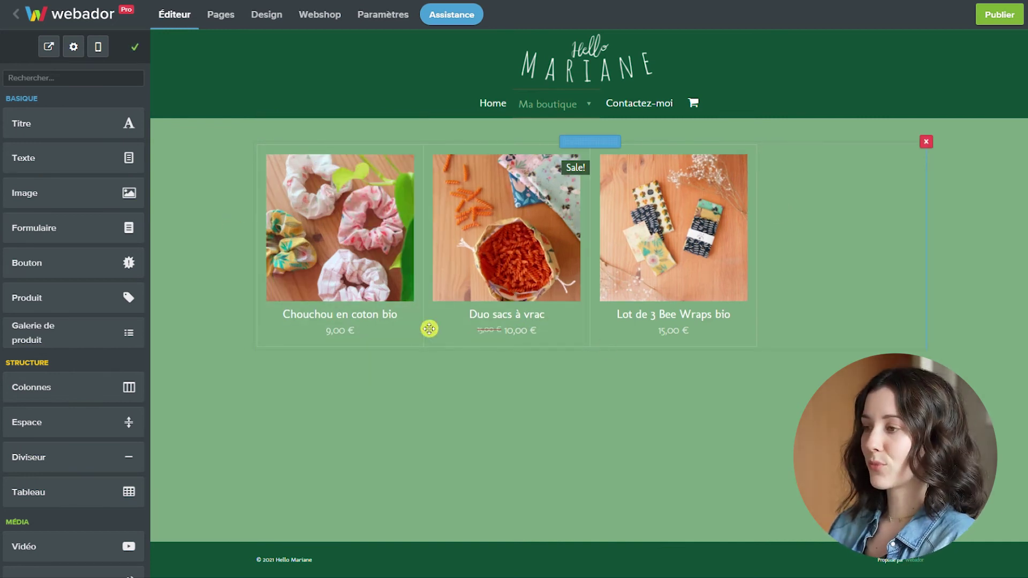
left_click(566, 129)
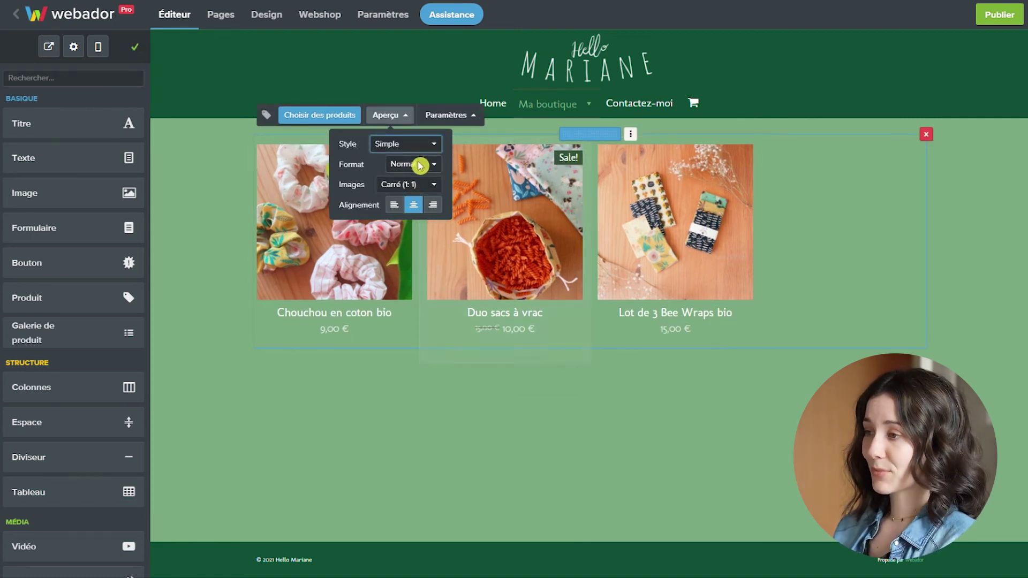
key("Down")
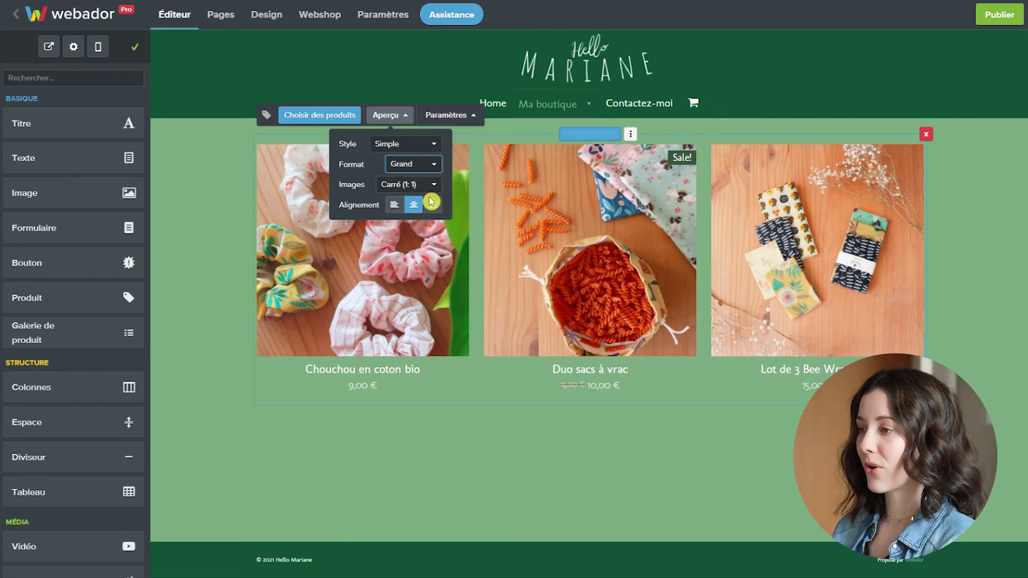
left_click(449, 114)
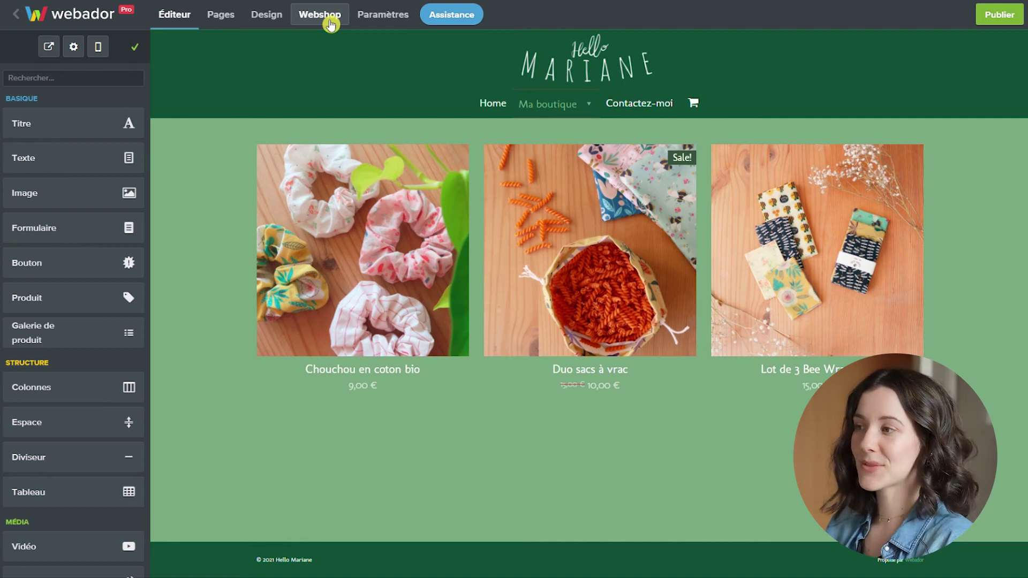
Step: Enable the site's info bar in the general settings with the Sombre colour preference and the text "Livraison gratuite", and save
left_click(384, 19)
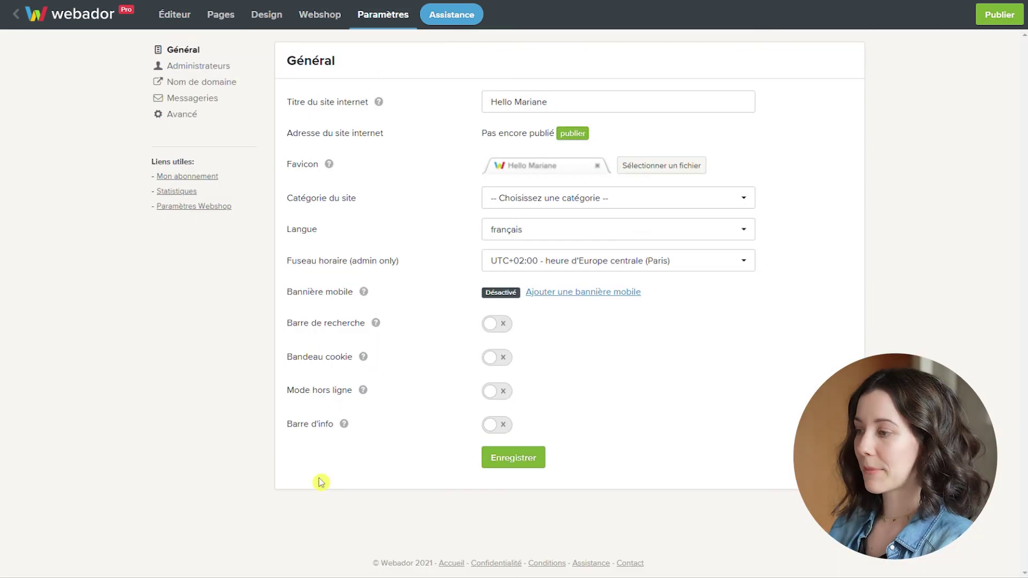
left_click(501, 427)
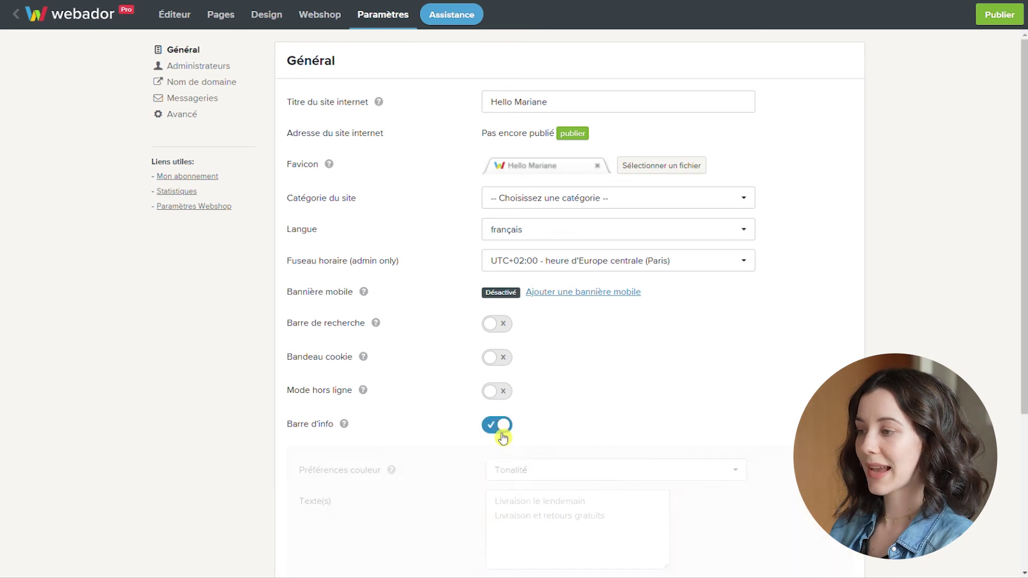
scroll(527, 469, "down", 2)
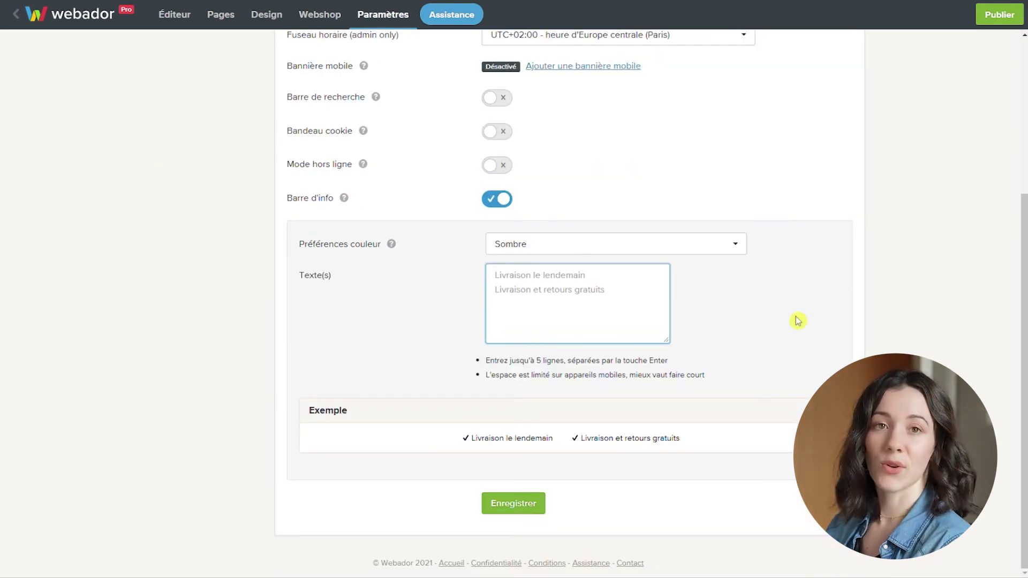
type("Livraison gratuite")
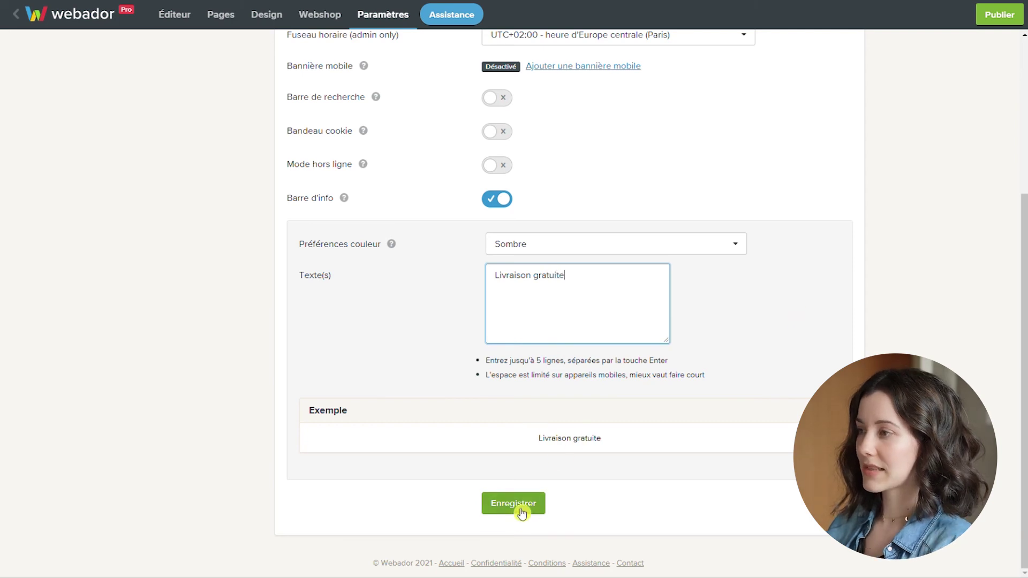
left_click(520, 502)
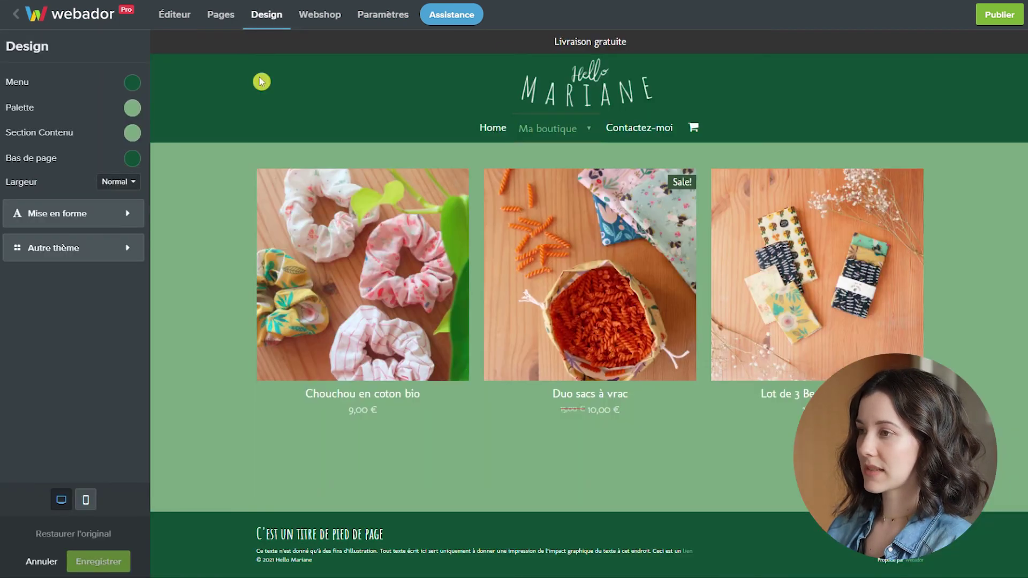
left_click_drag(552, 47, 646, 47)
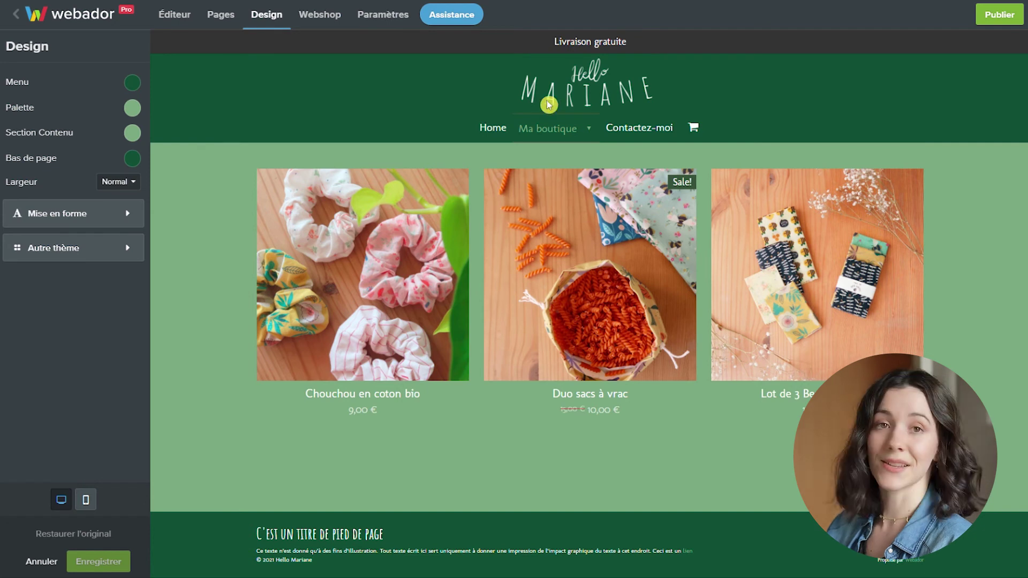
left_click(640, 131)
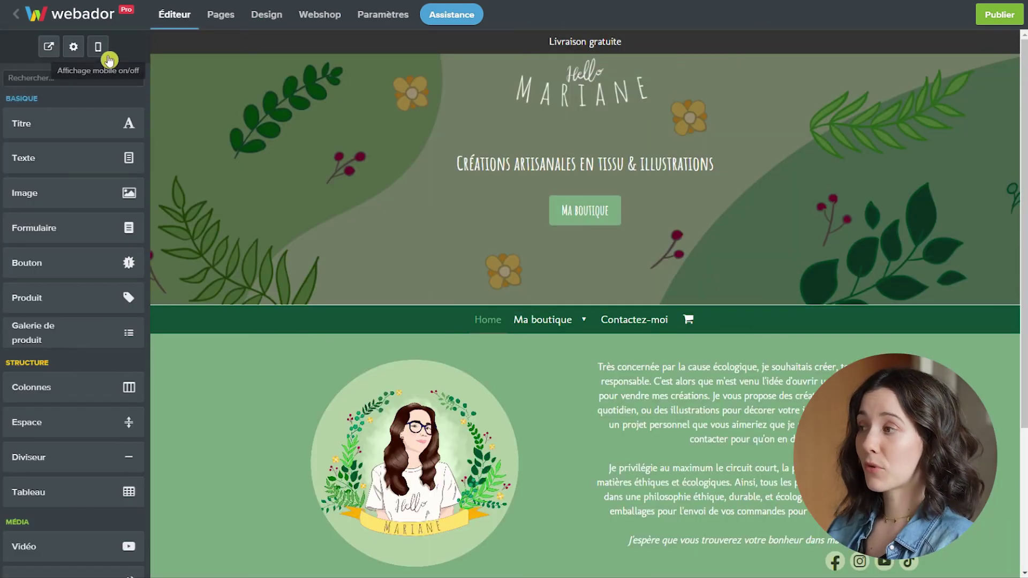
Step: Switch the editor to the mobile view and turn on the mobile banner for phone visitors
left_click(98, 46)
scroll(756, 226, "down", 6)
scroll(757, 226, "up", 5)
left_click(366, 53)
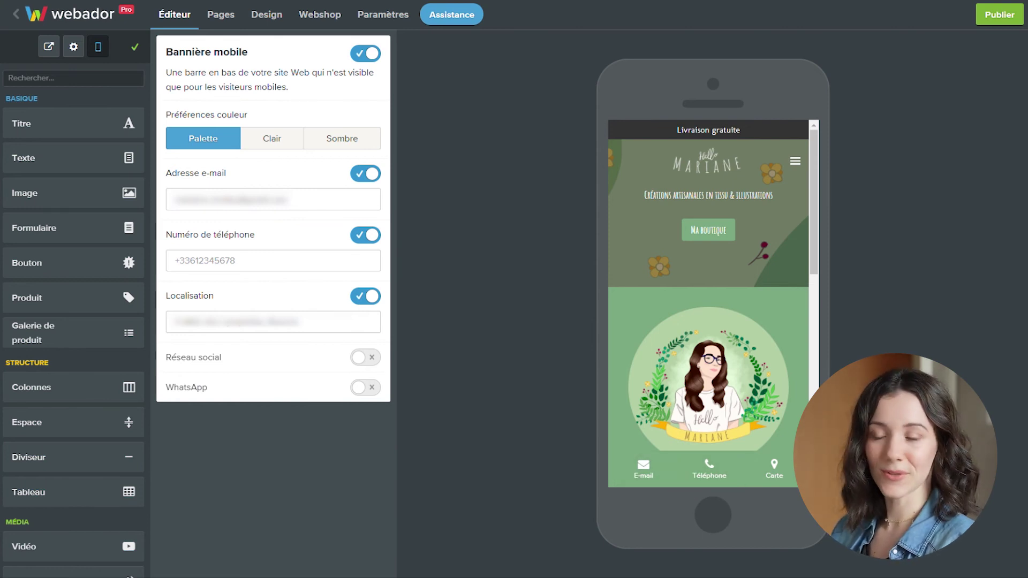
Step: Review the site's layout in the mobile preview, including its navigation menu and the Contactez-moi page
scroll(755, 256, "down", 10)
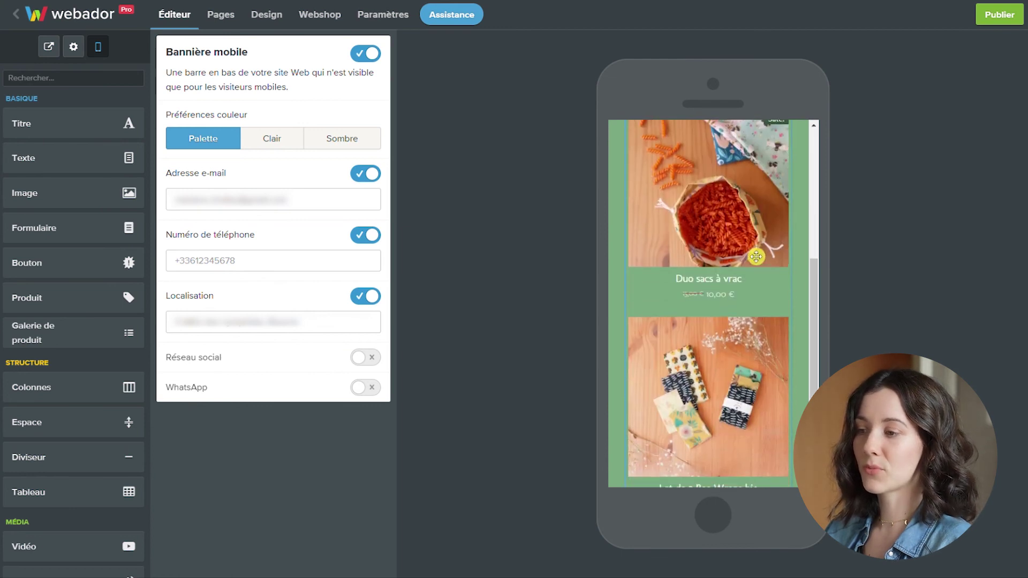
scroll(755, 257, "up", 10)
left_click(794, 142)
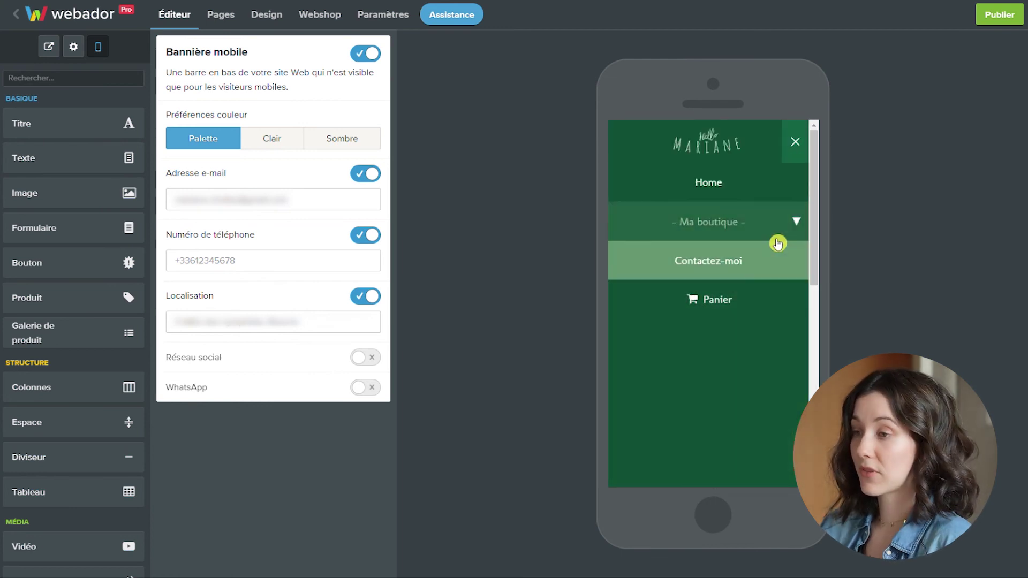
left_click(768, 259)
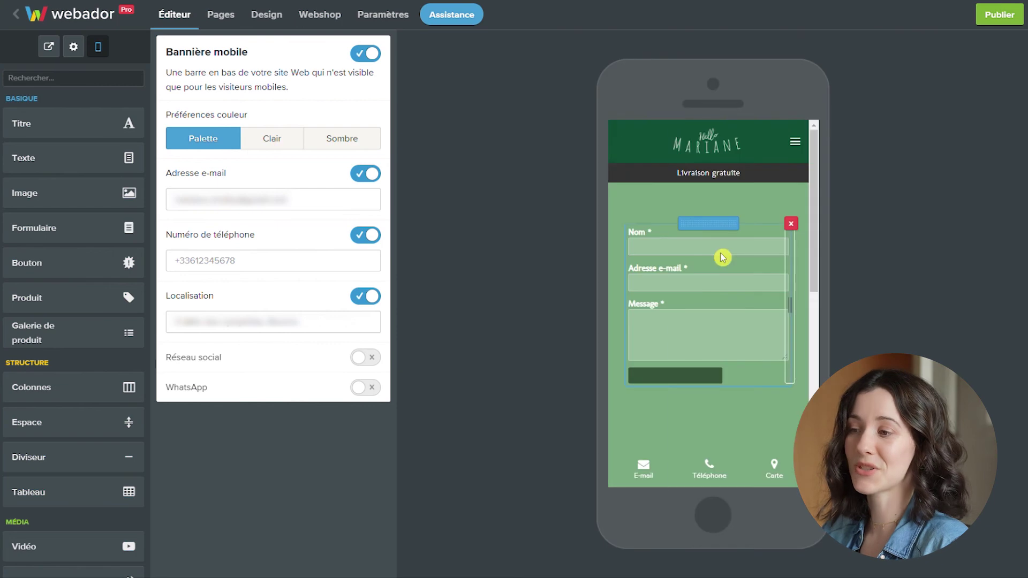
scroll(721, 257, "down", 10)
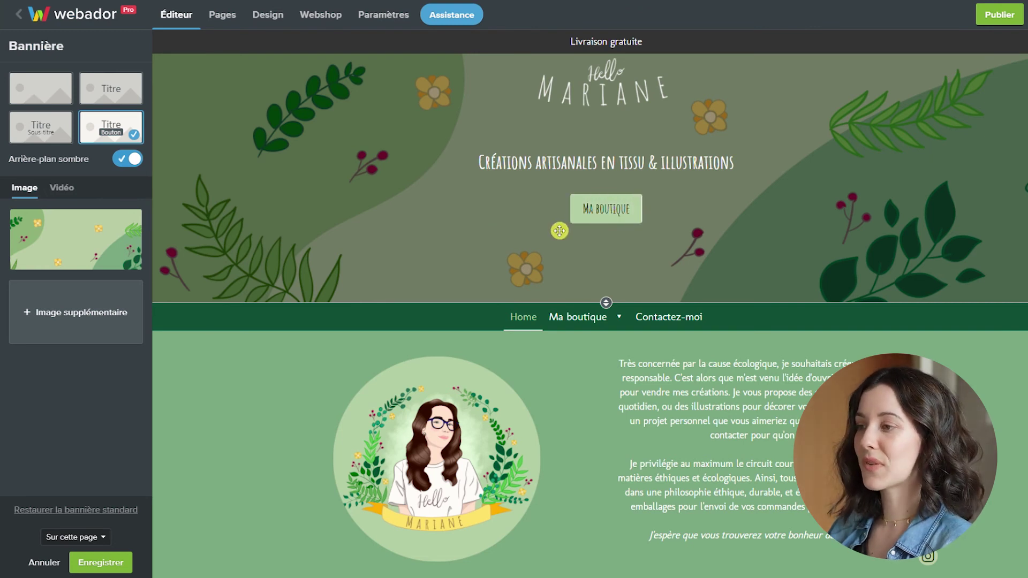
Step: Link the home banner's "Ma boutique" button to the internal Ma boutique page
left_click(615, 215)
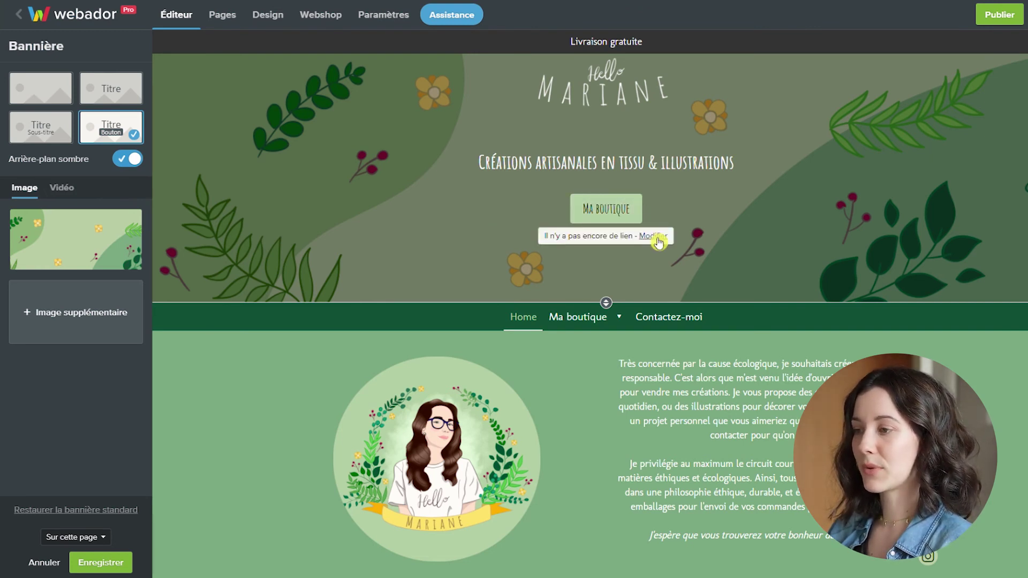
left_click(656, 237)
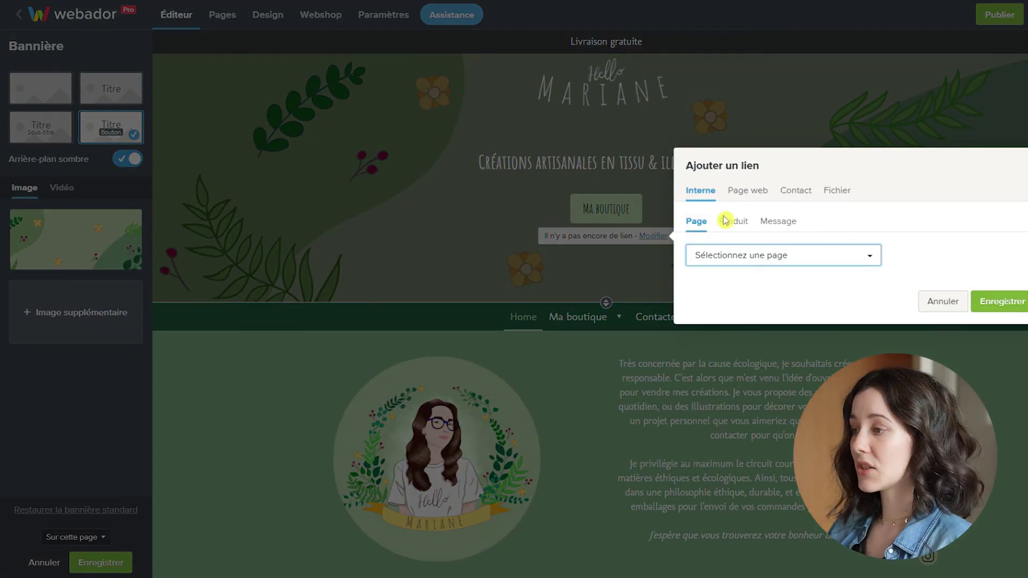
left_click(854, 259)
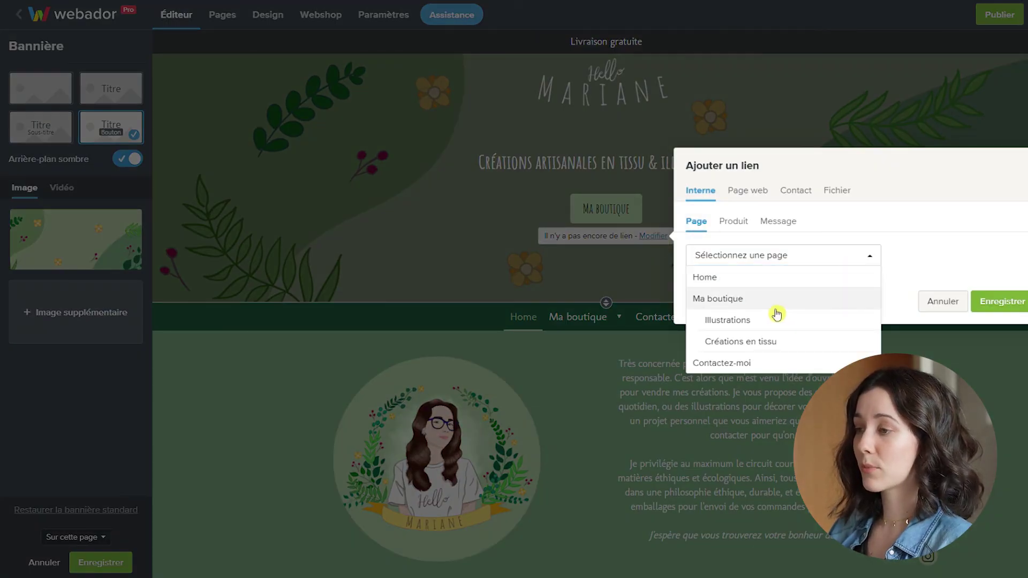
left_click(775, 308)
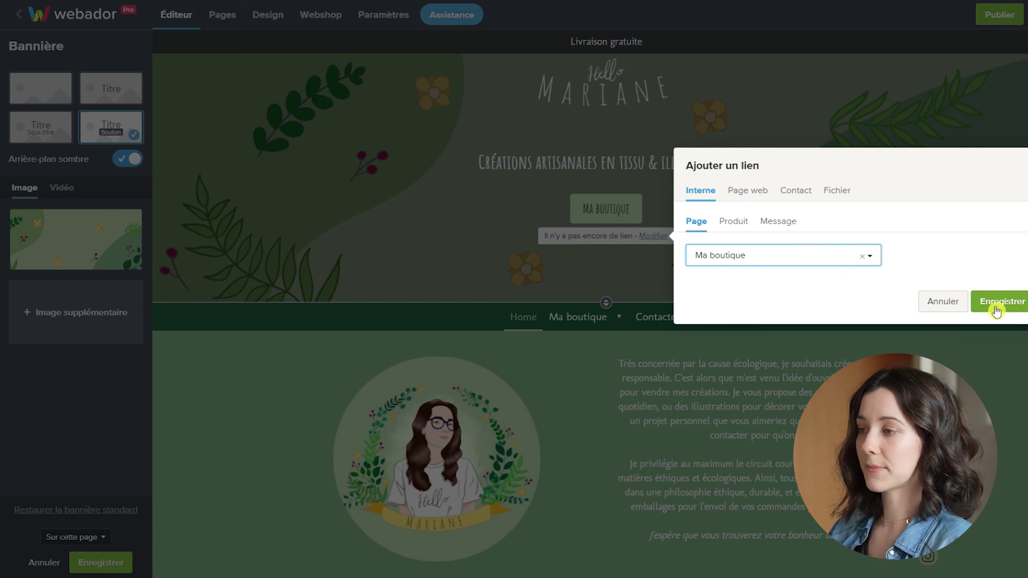
left_click(996, 301)
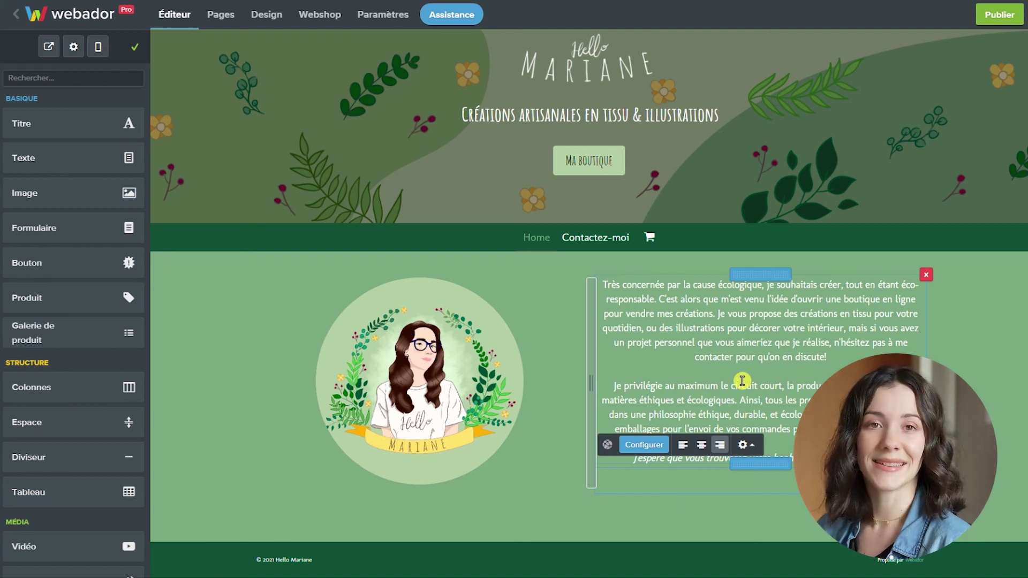
Step: Add a photo album of product pictures beneath the home page's introduction, and insert a divider element
scroll(57, 225, "down", 5)
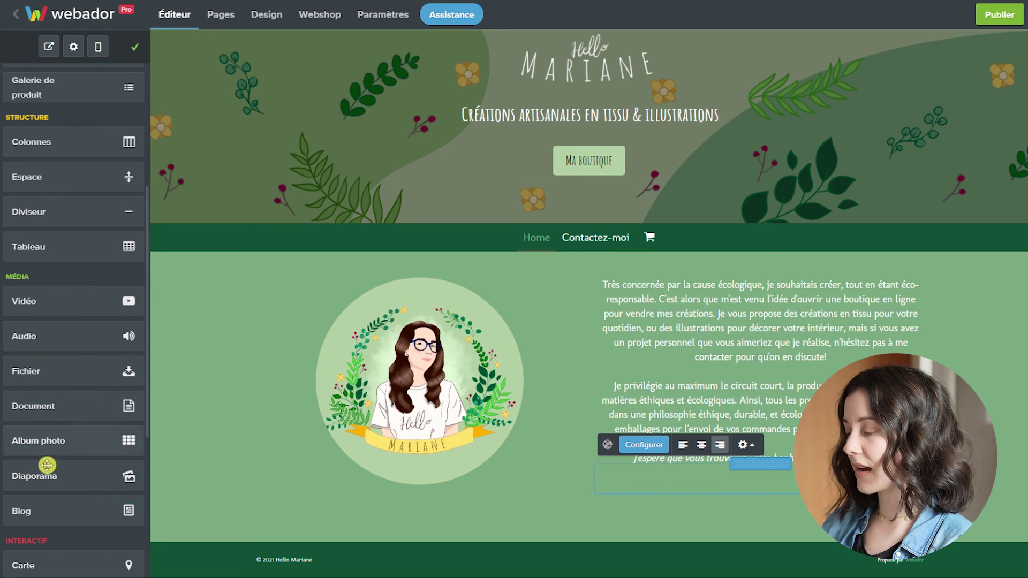
left_click_drag(40, 453, 460, 543)
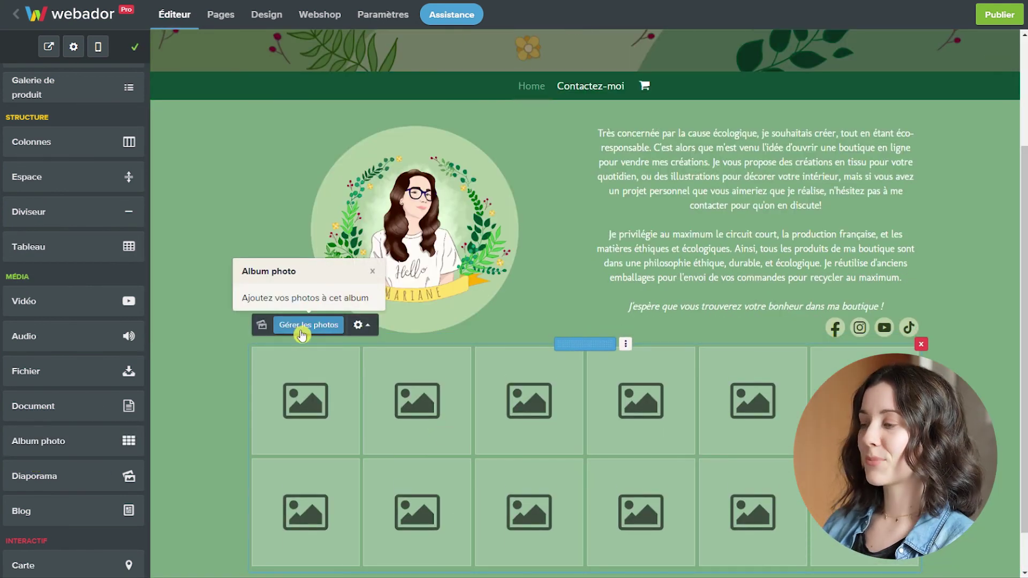
left_click(307, 332)
left_click(526, 167)
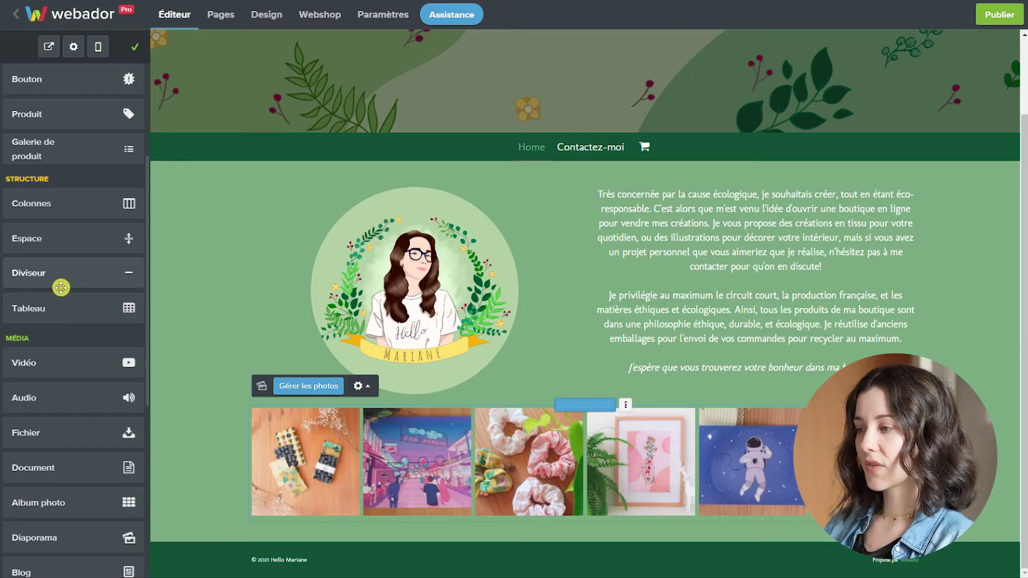
left_click_drag(61, 287, 485, 335)
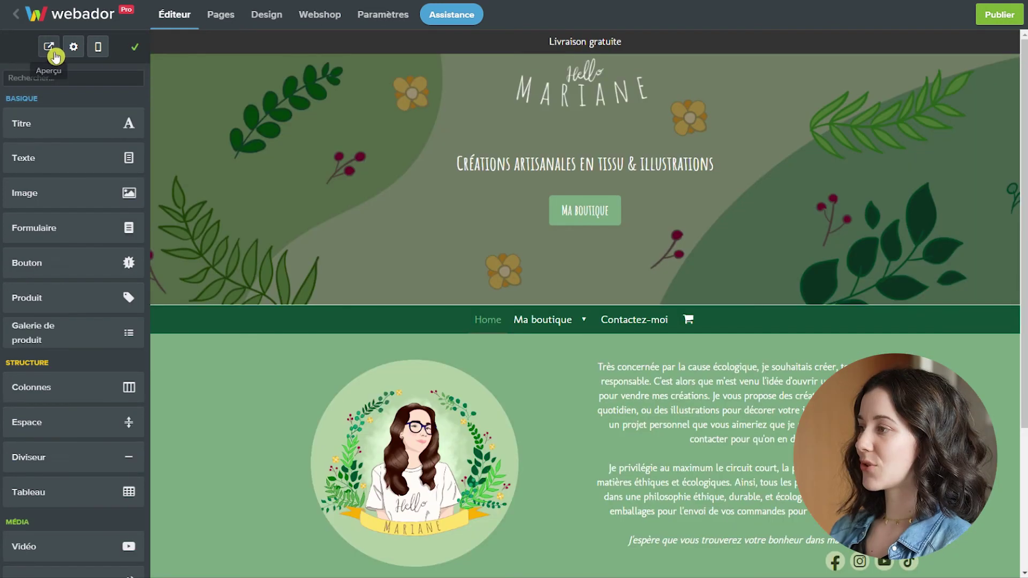
Step: Preview the finished site and test the banner's "Ma boutique" button and the "Pour décorer votre intérieur" button
left_click(55, 55)
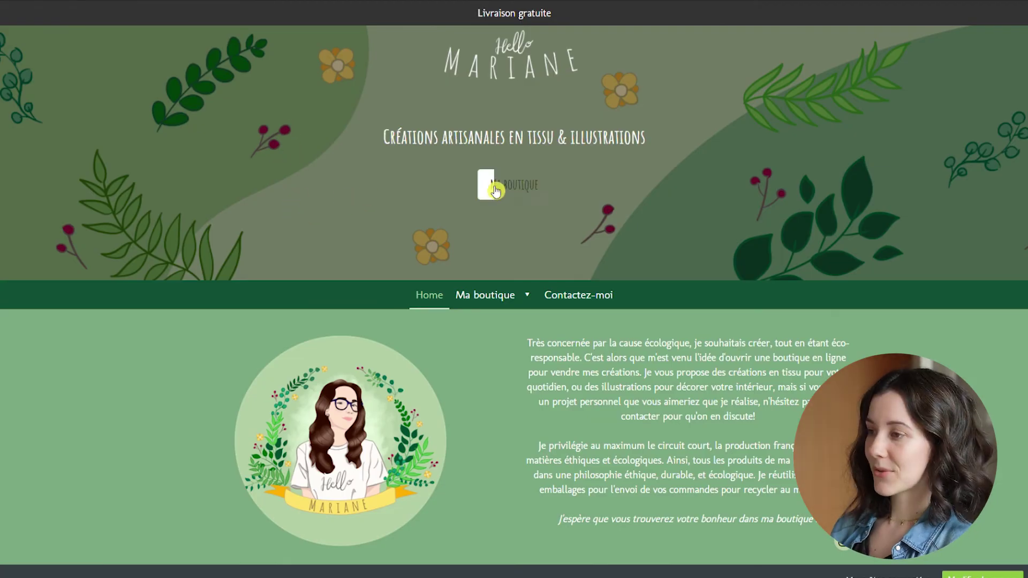
left_click(523, 187)
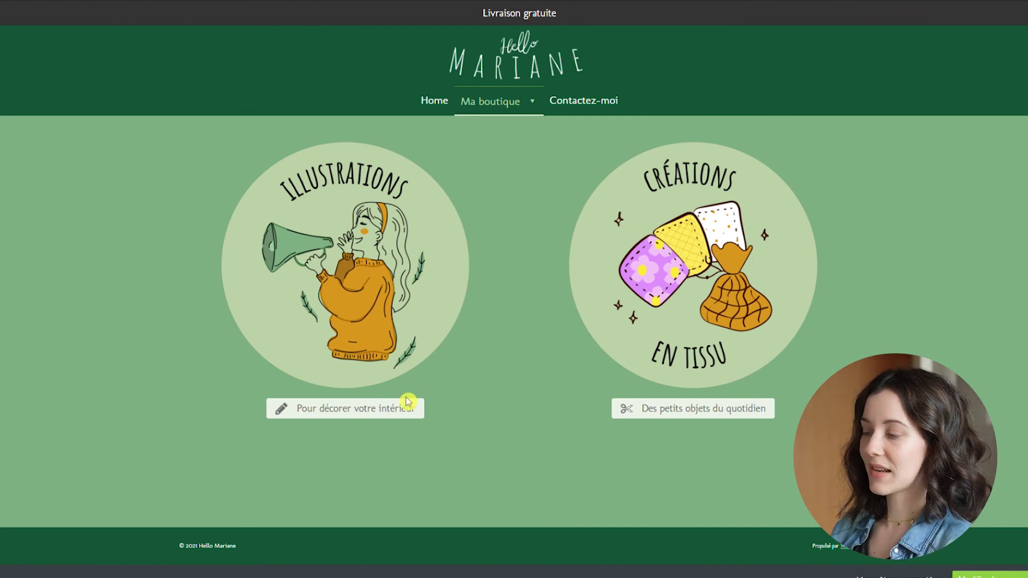
left_click(368, 417)
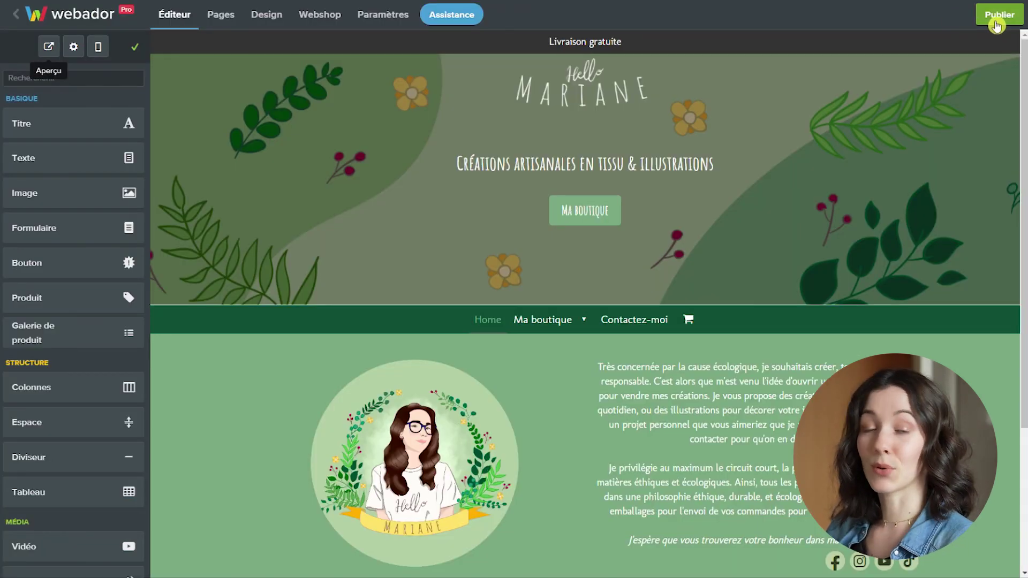
Step: Start publishing the site and choose hellomariane with the .fr extension as its domain name
left_click(997, 19)
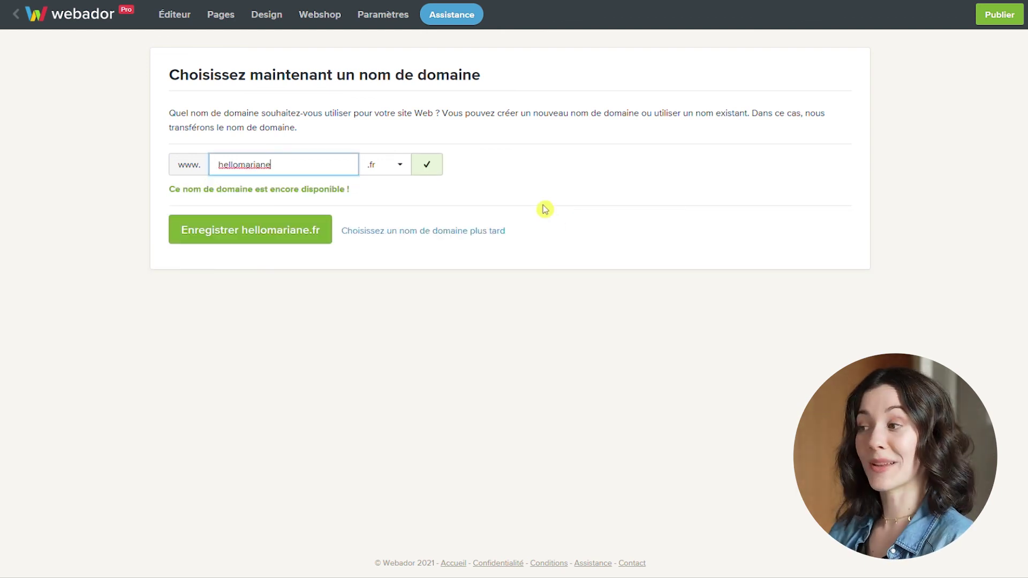
left_click(377, 167)
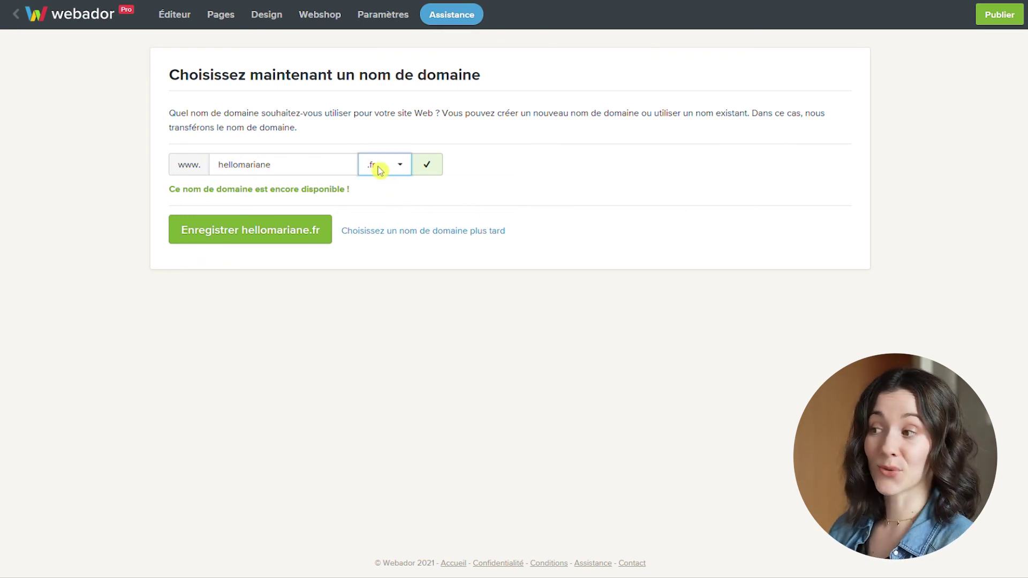